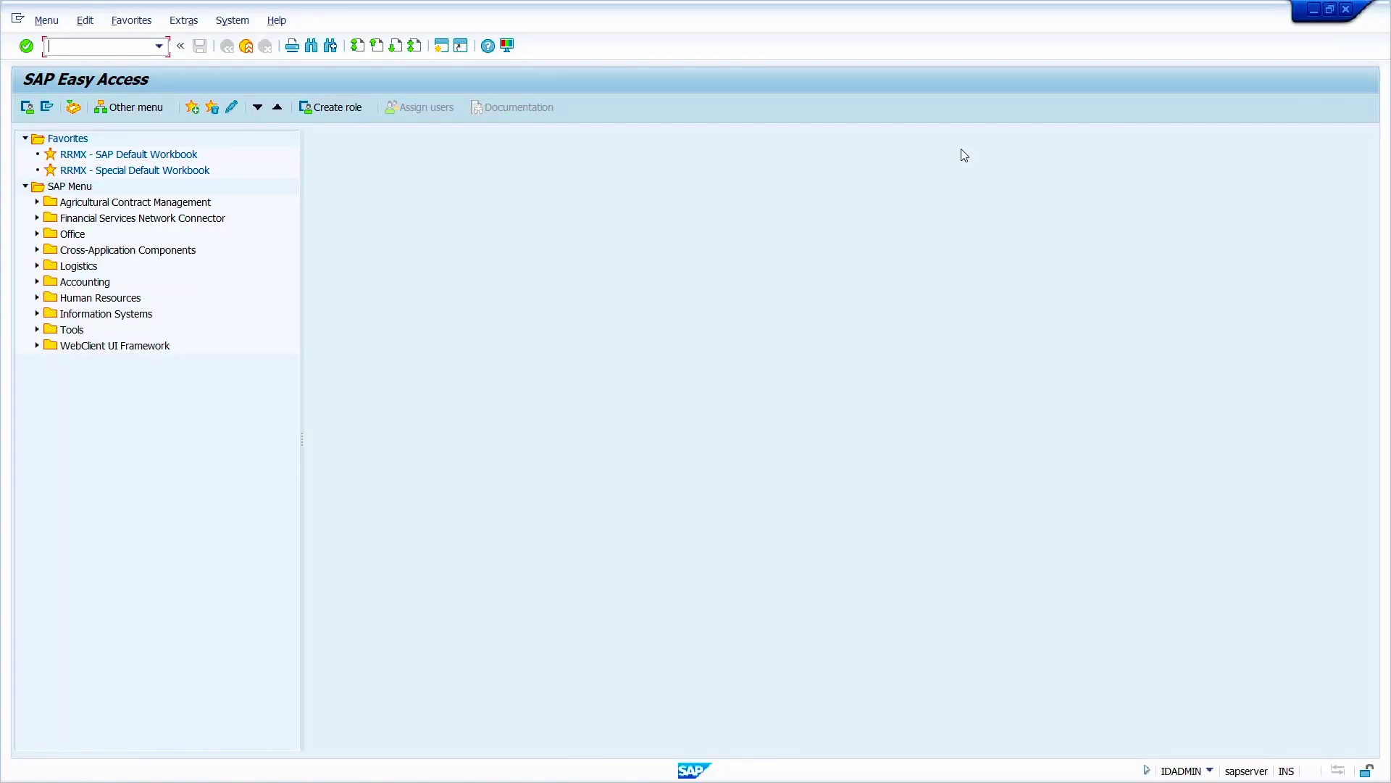
text(me12)
key(Return)
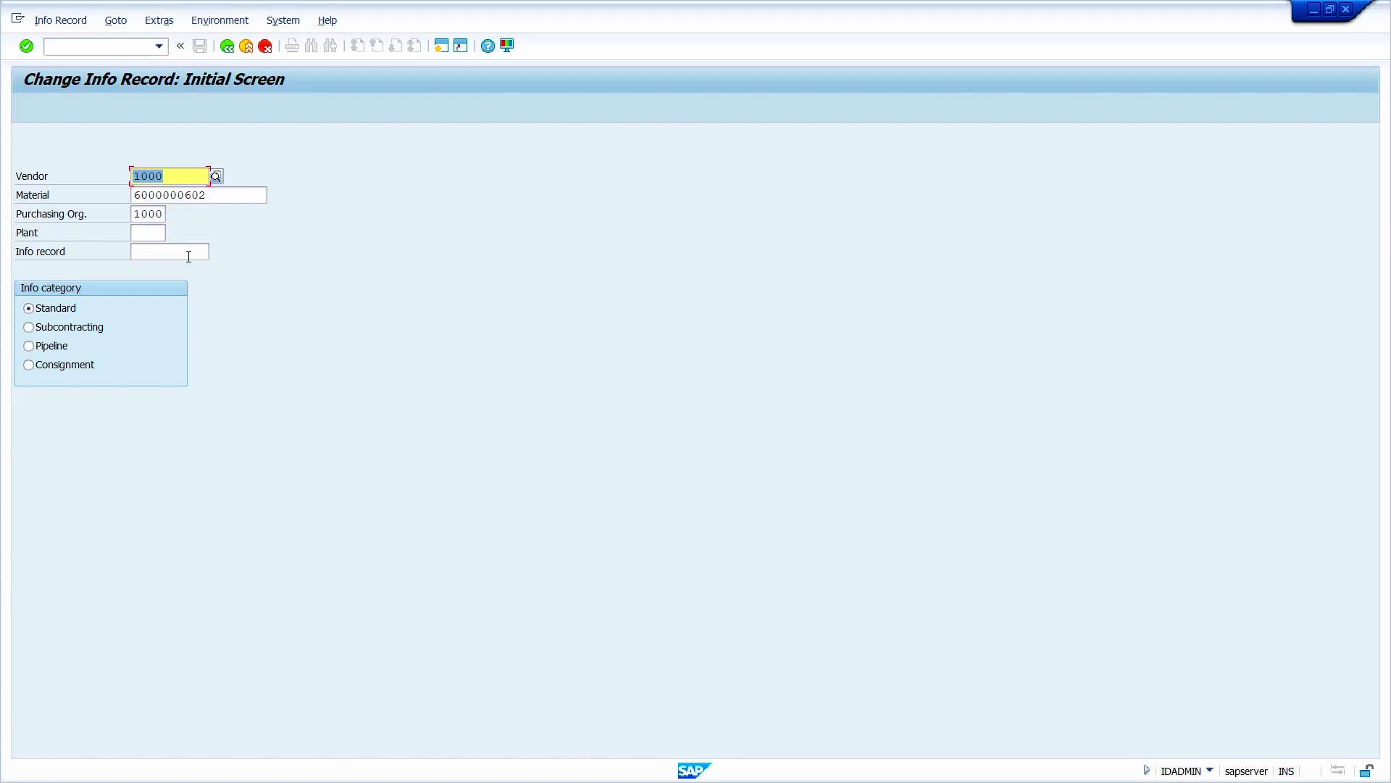
key(Return)
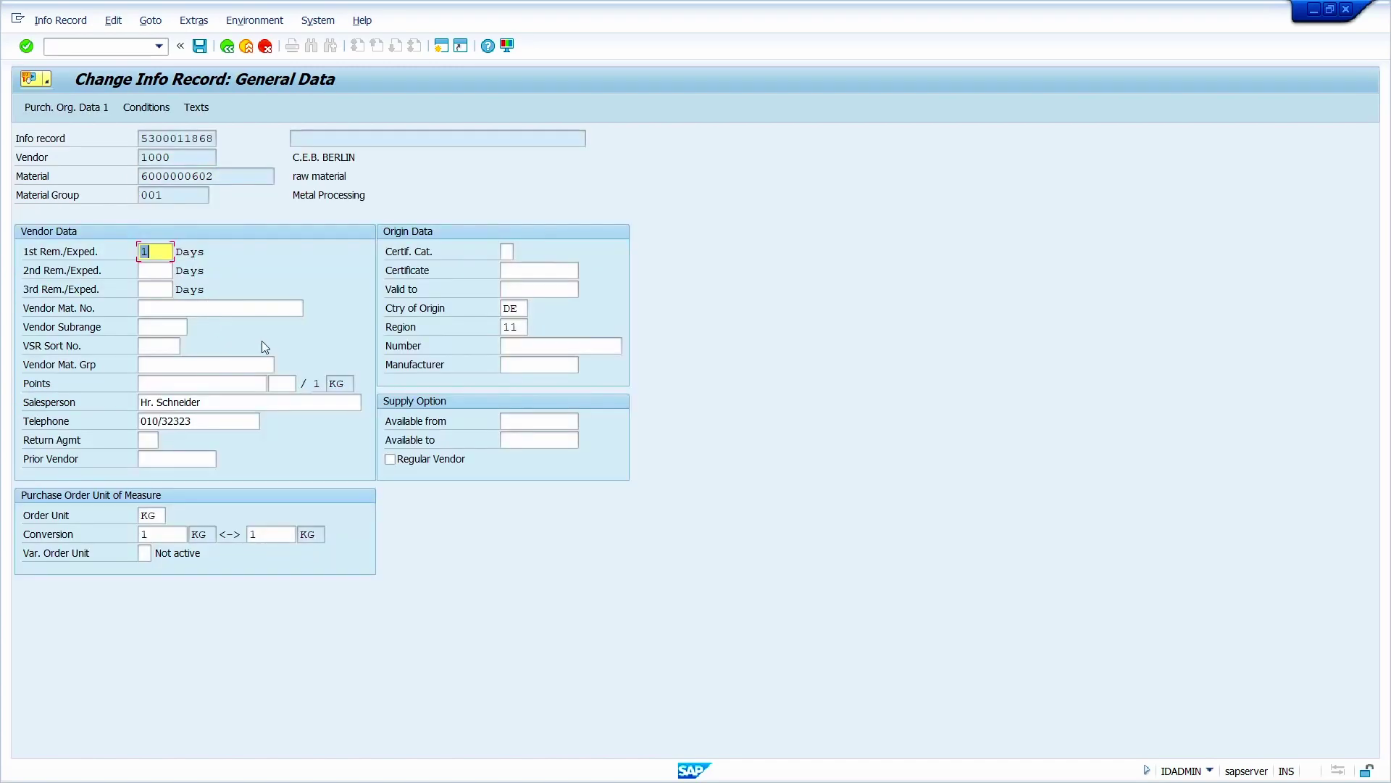
key(Return)
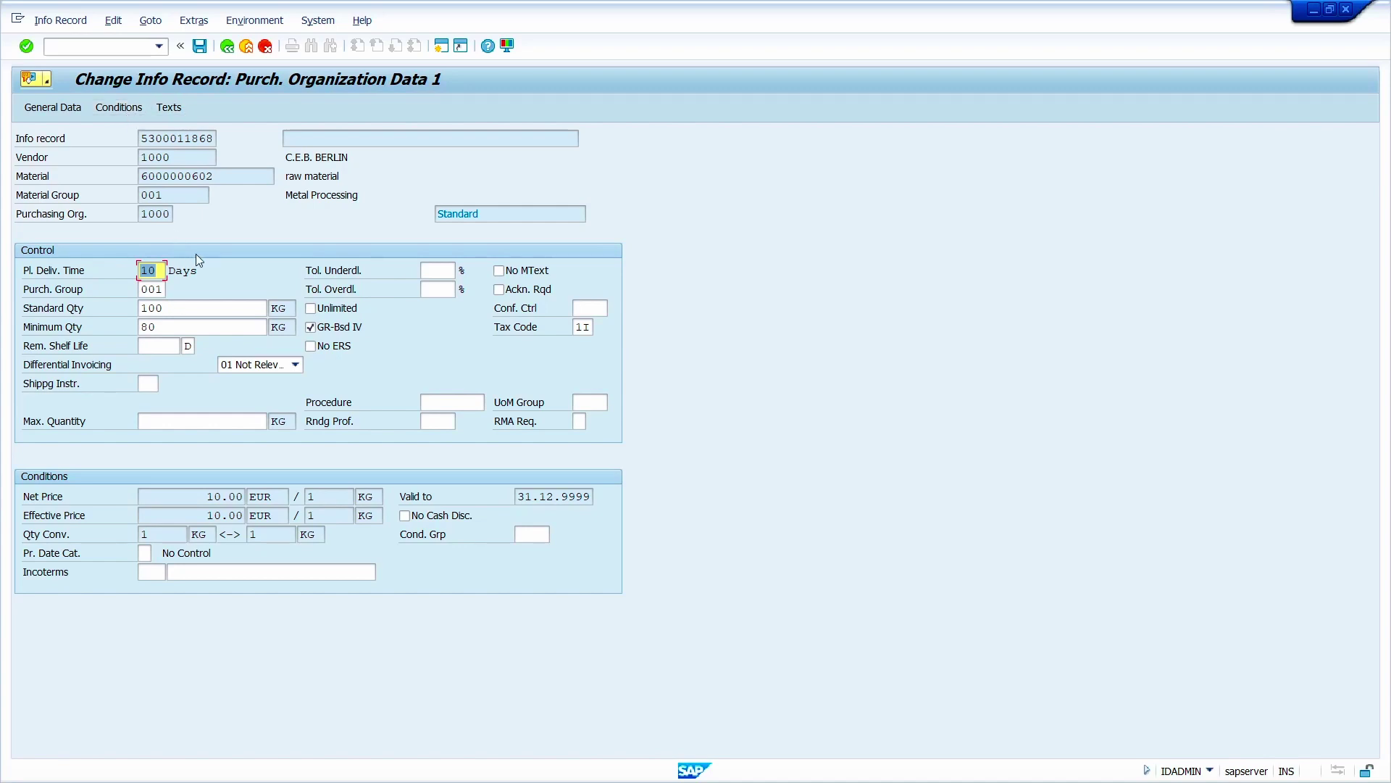
Start a standard purchase order with transaction ME21N in a new session and set its vendor to 1000.
click(105, 49)
text(/ome21)
key(Return)
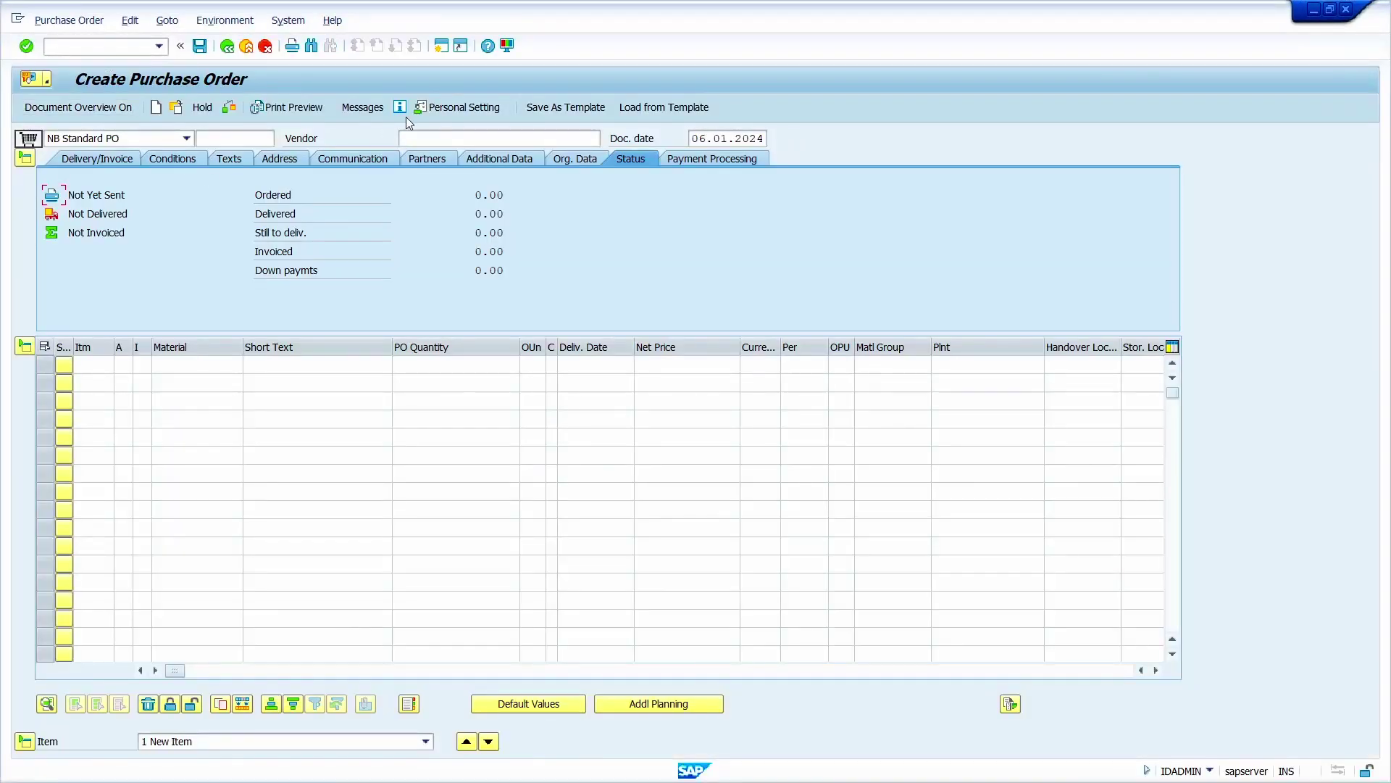
click(422, 134)
text(1)
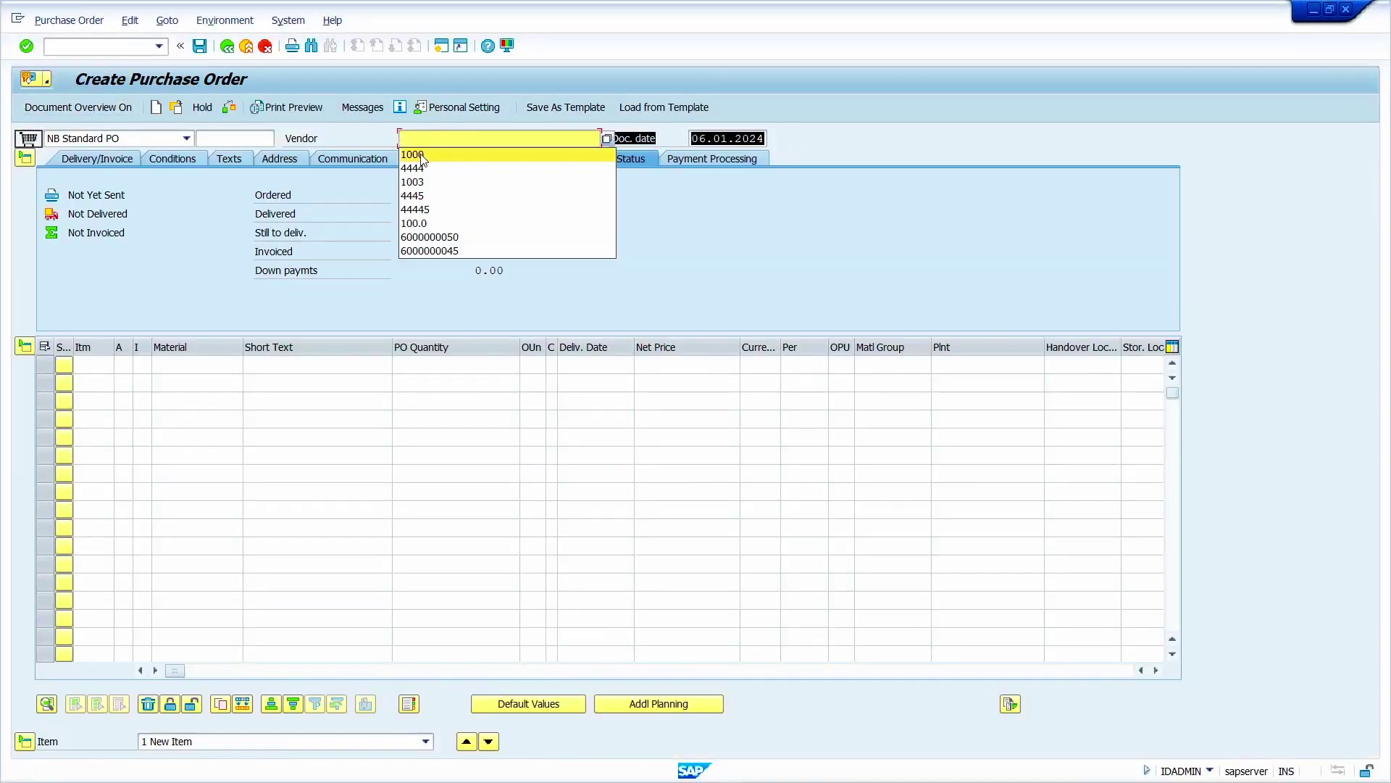
click(424, 150)
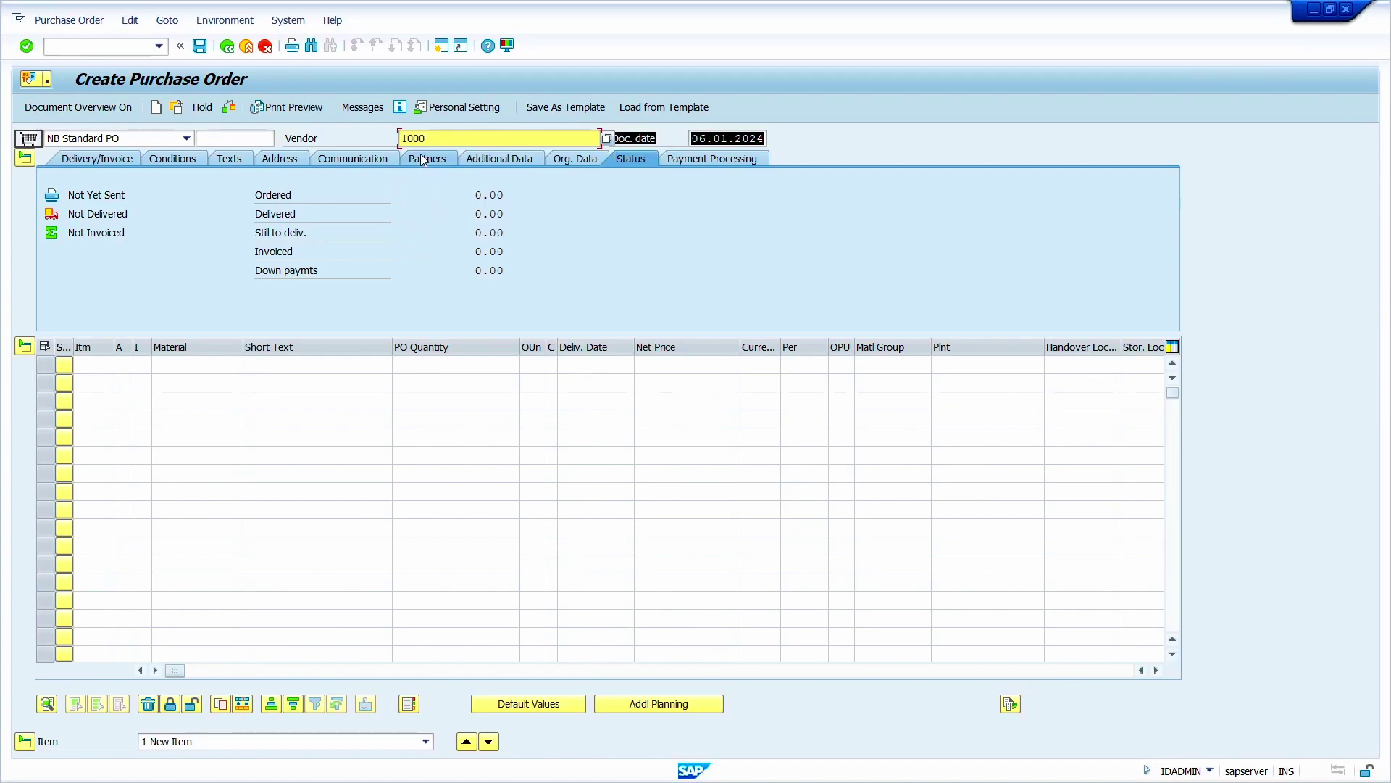
key(Return)
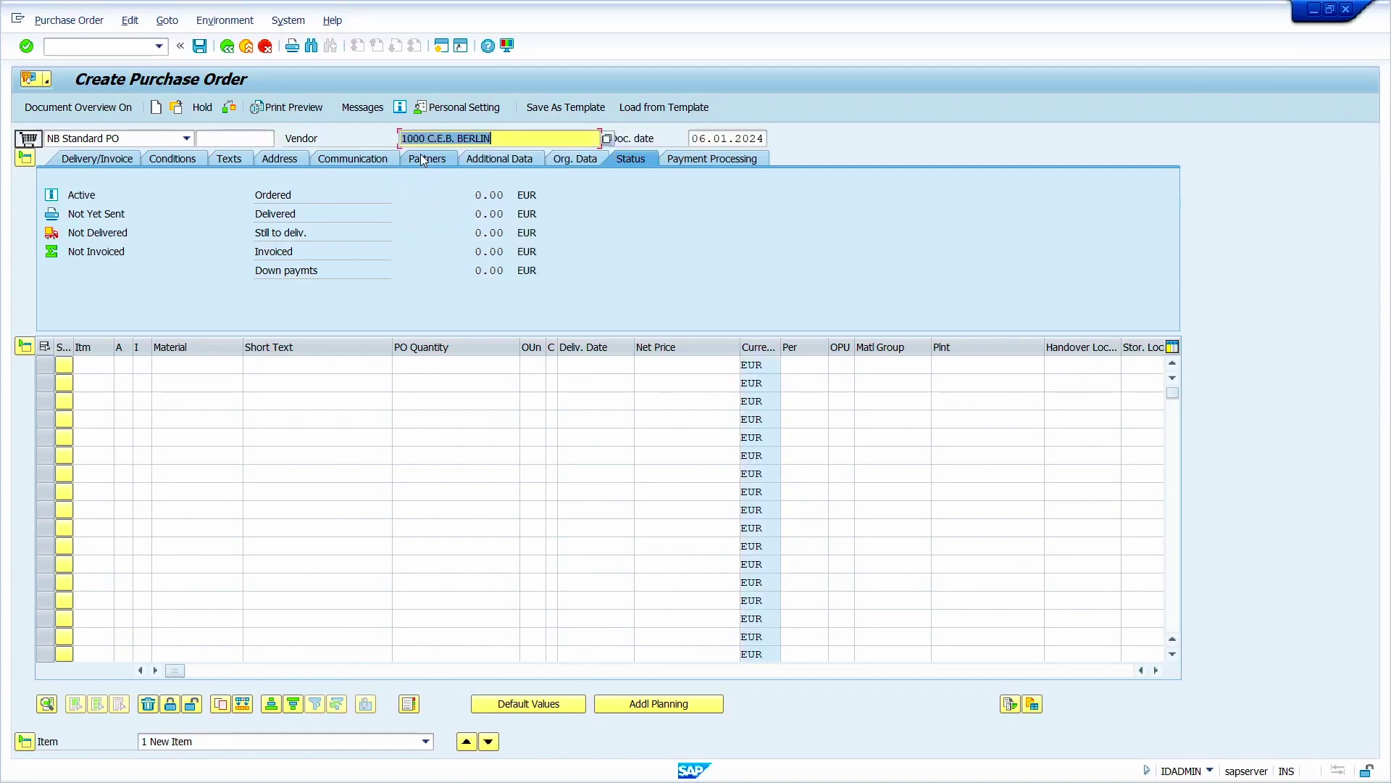
click(193, 364)
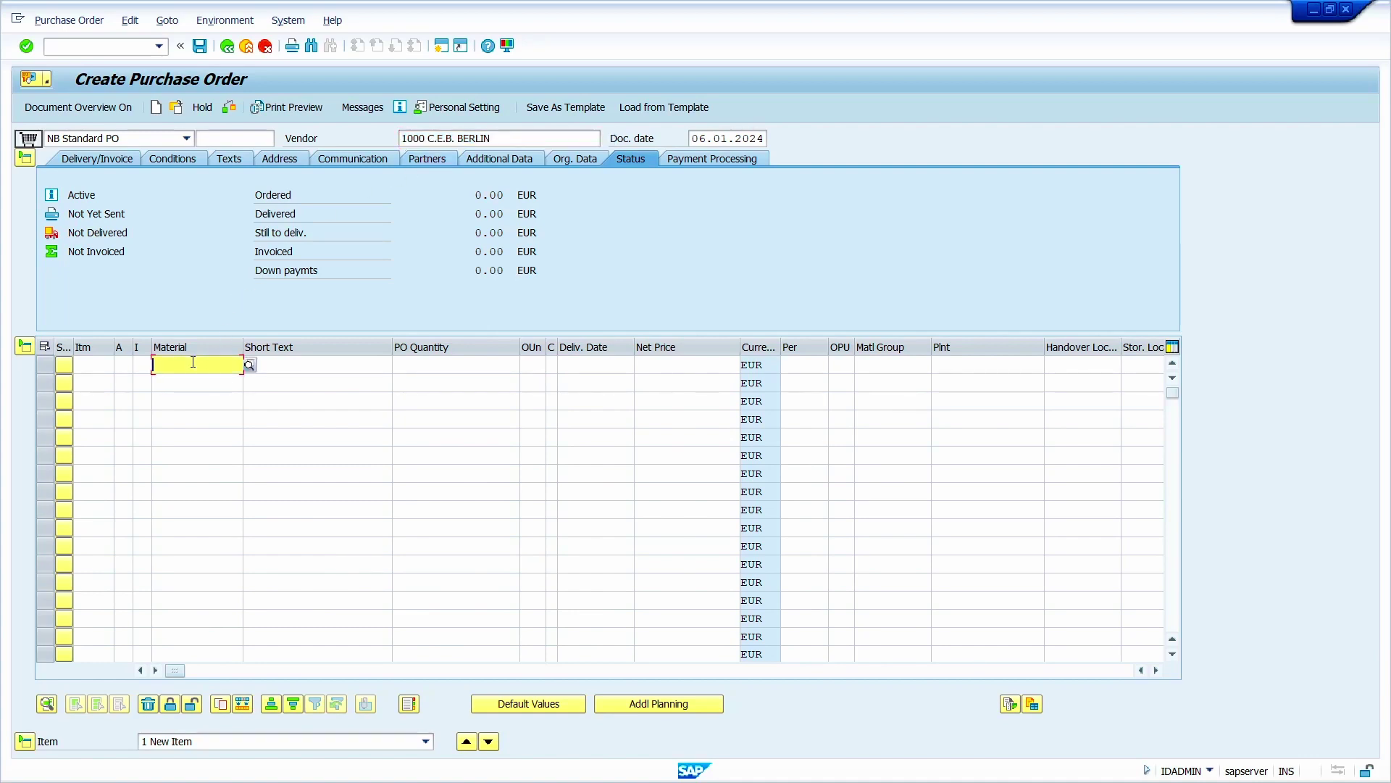
key(super+v)
click(242, 564)
key(Tab)
key(Tab)
text(20)
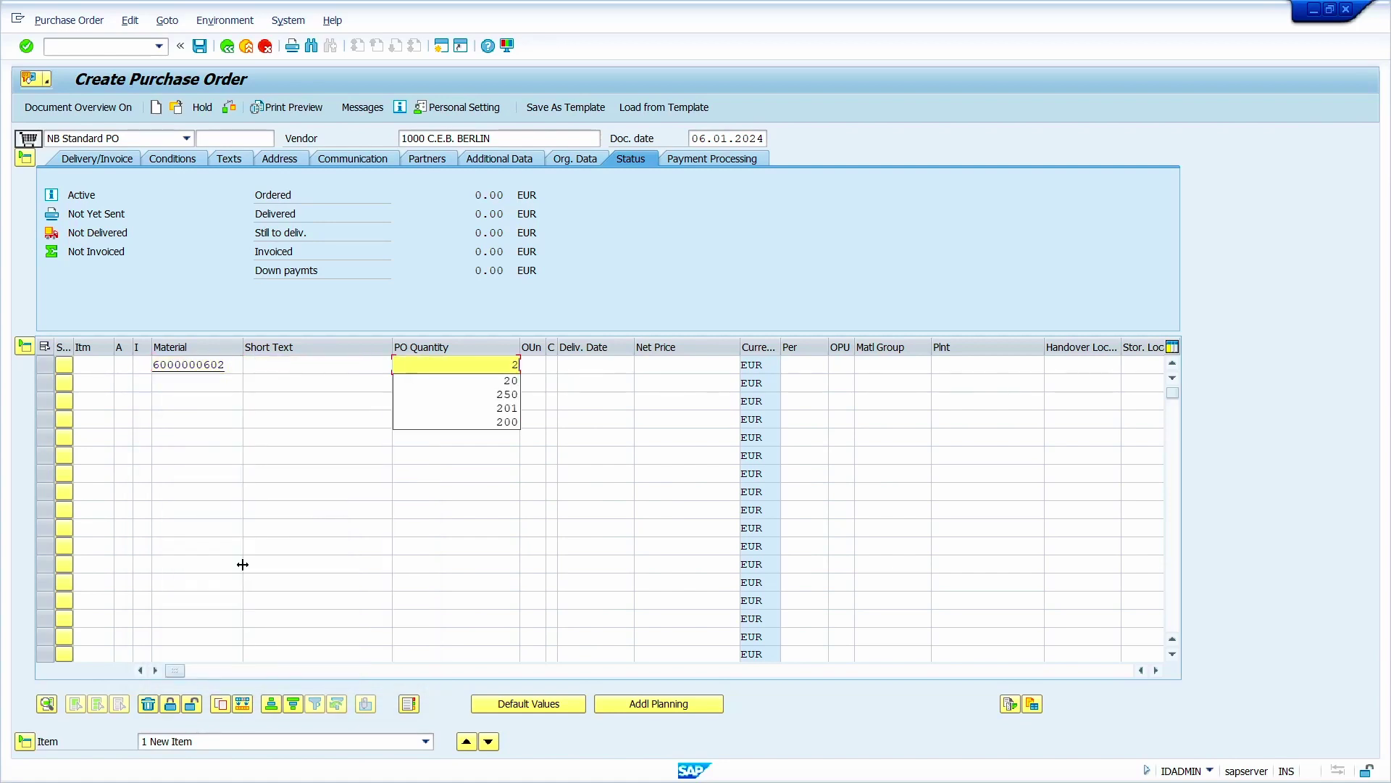
Set the first item's plant to 1000 and storage location to 0001, and have the item's data determined.
key(Tab)
key(Tab)
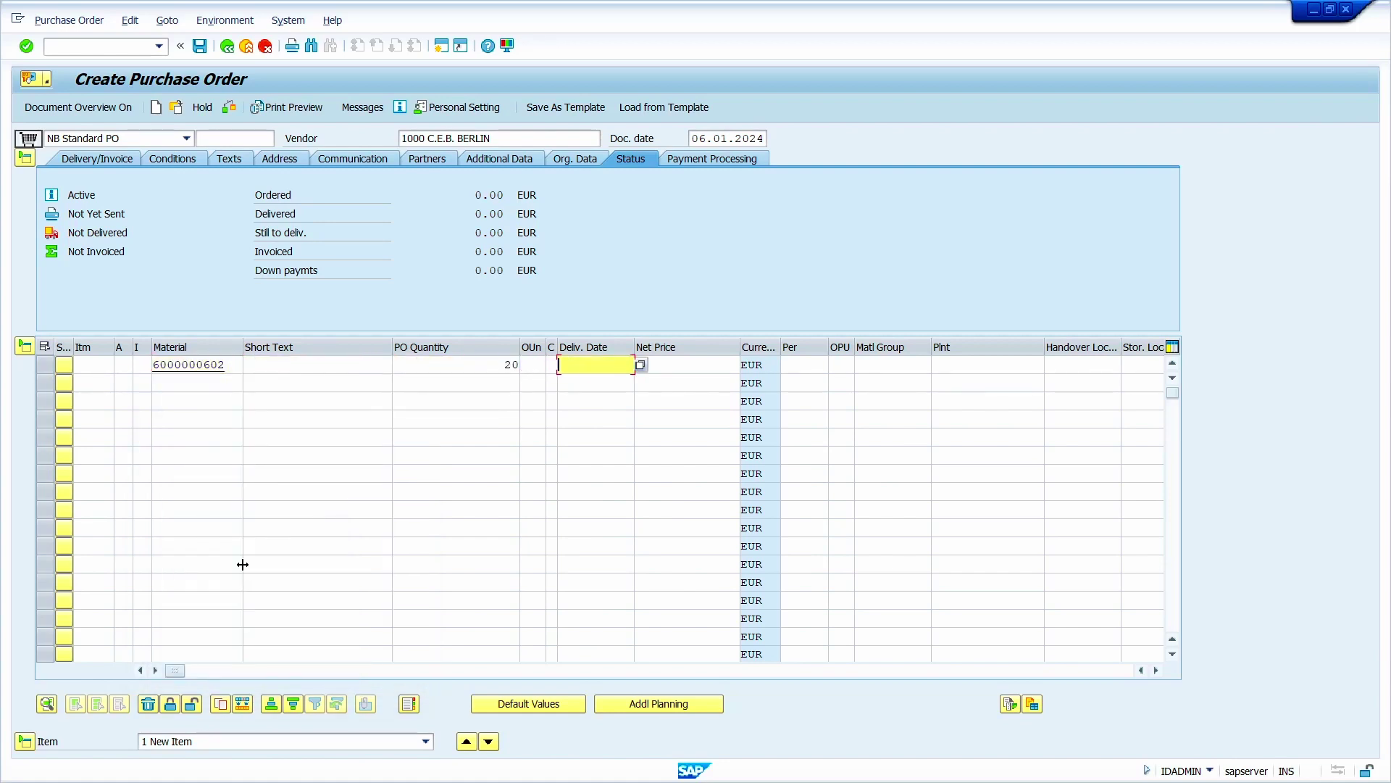
key(Tab)
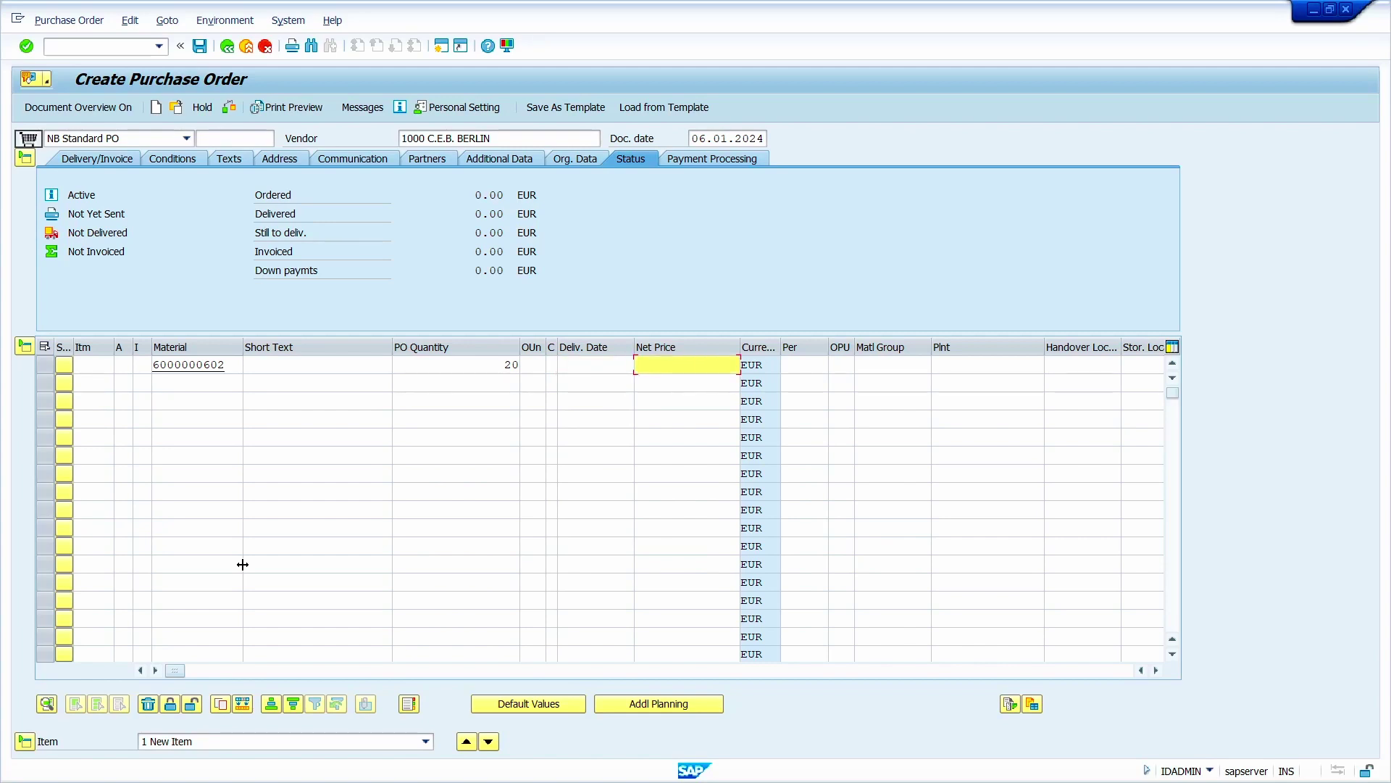
key(Tab)
key(Tab)
key(Tab)
key(Tab)
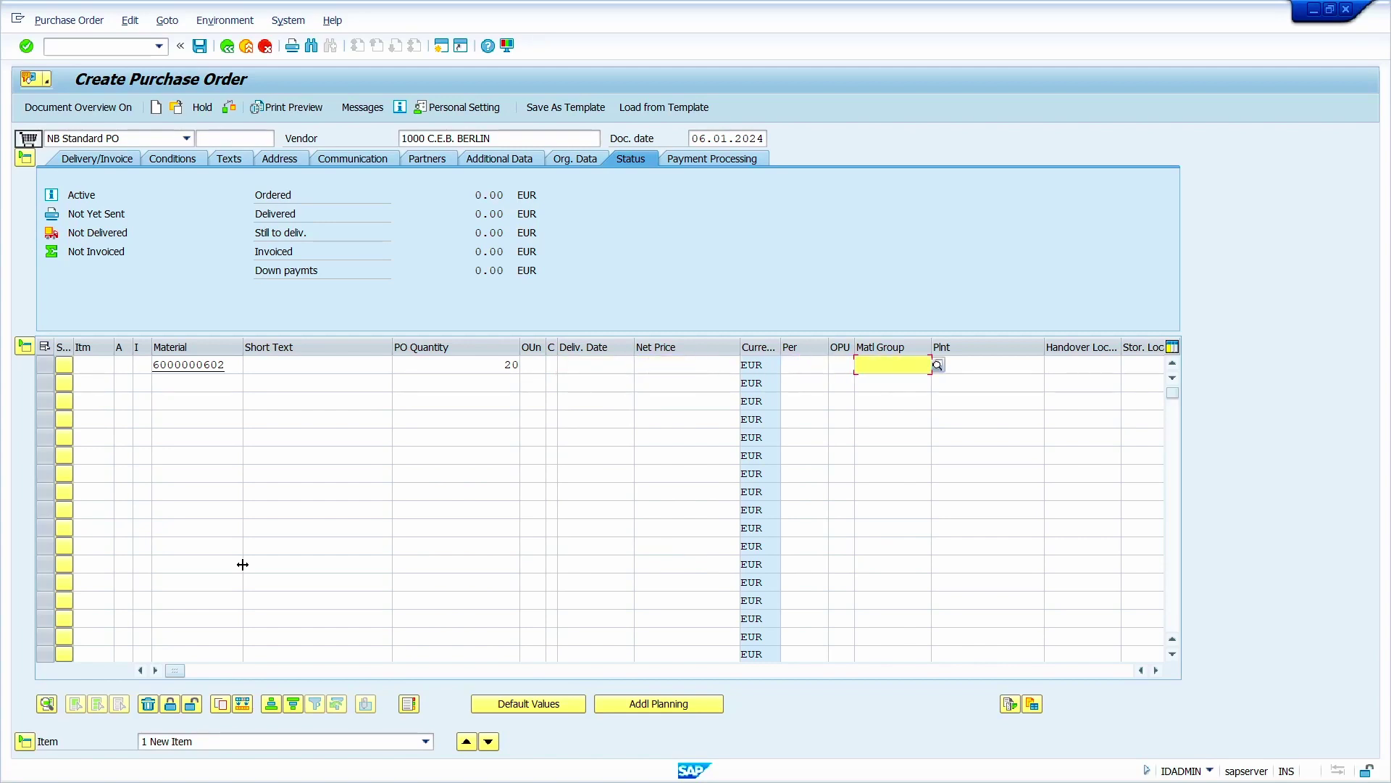
text(1)
key(Down)
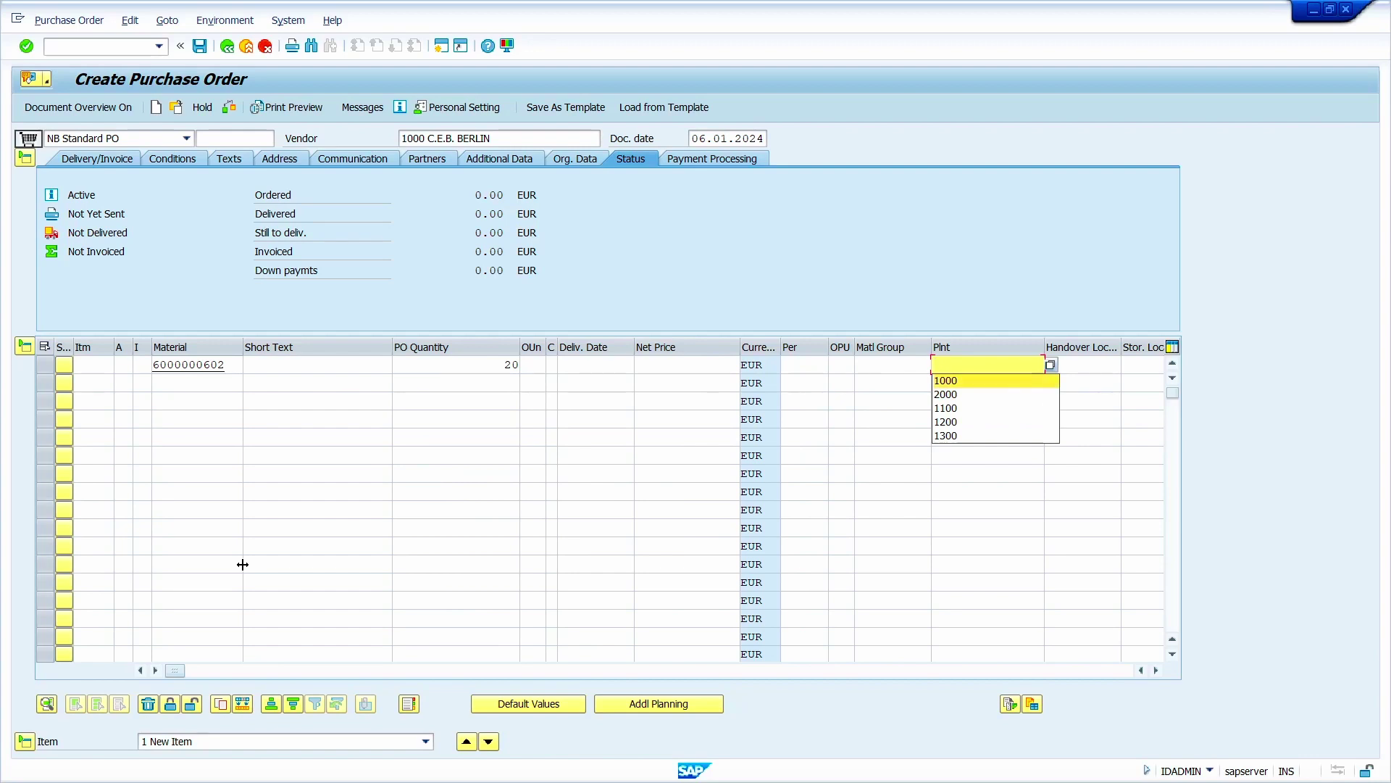
key(Return)
key(Tab)
key(Tab)
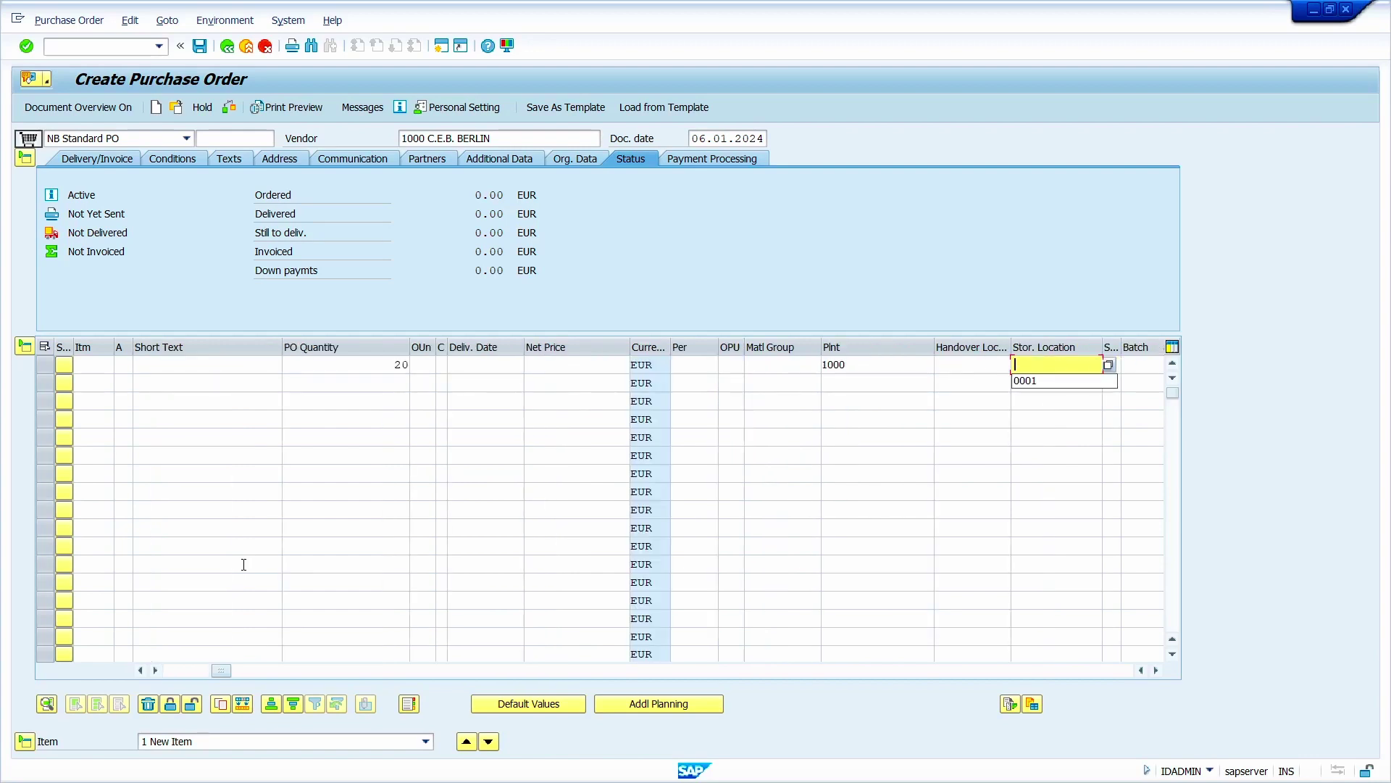
key(Down)
key(Return)
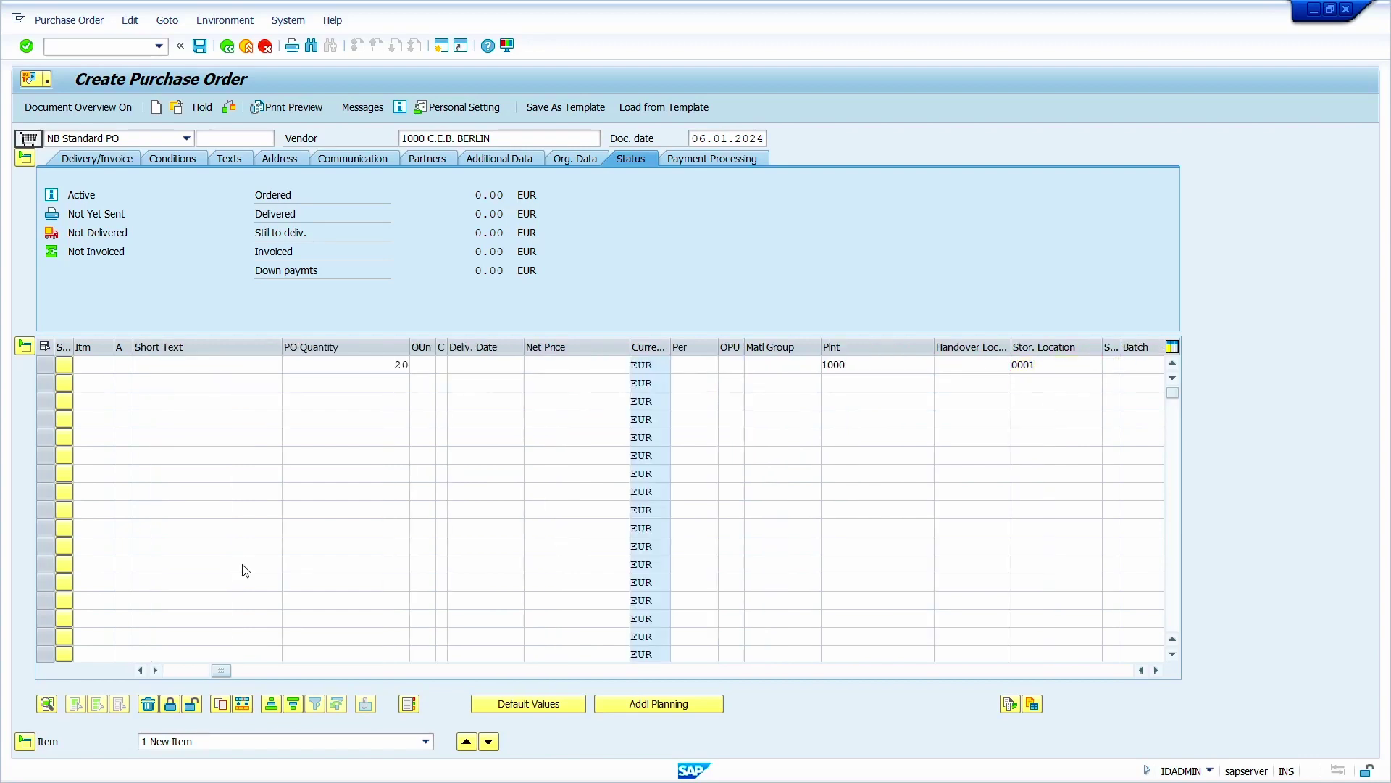
key(Return)
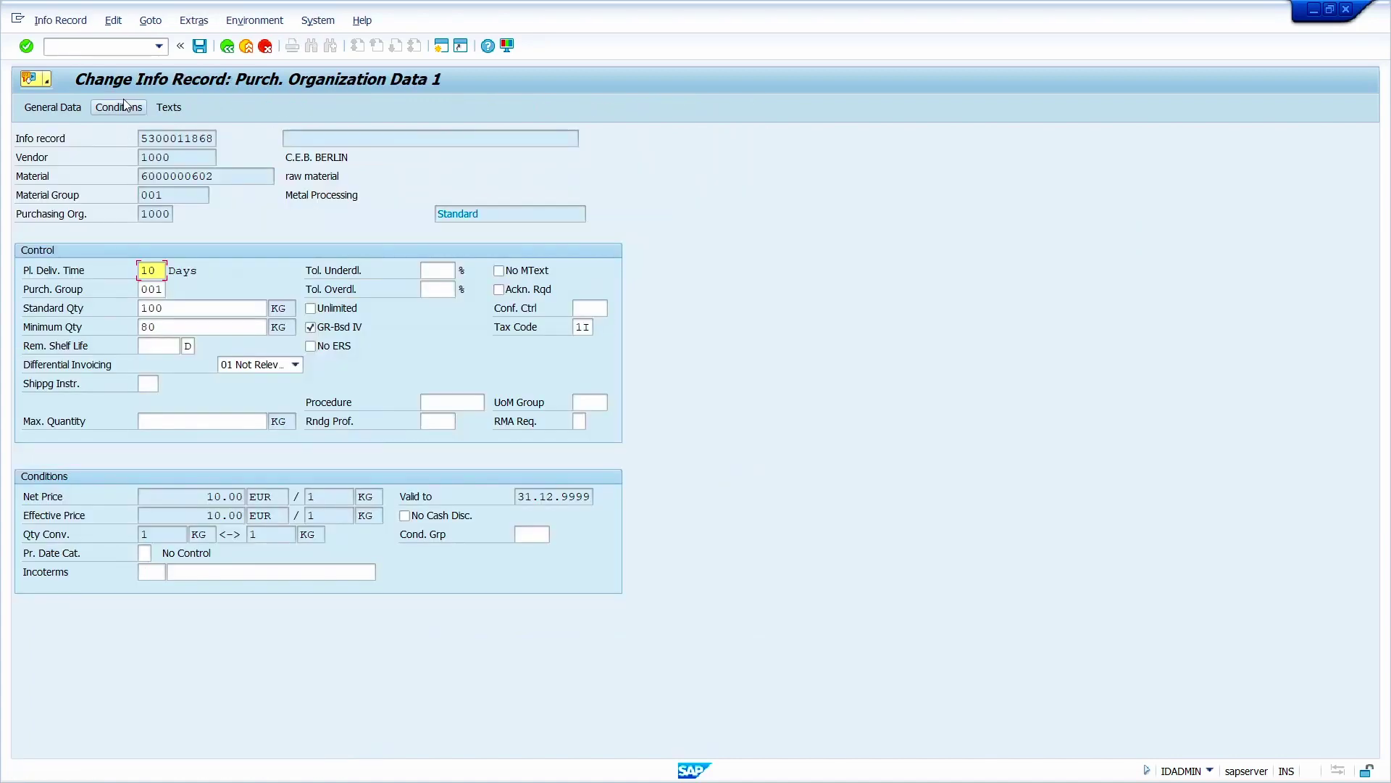
Create a new validity period in the info record's conditions with a gross price of 12 EUR per KG, and save the record.
click(124, 106)
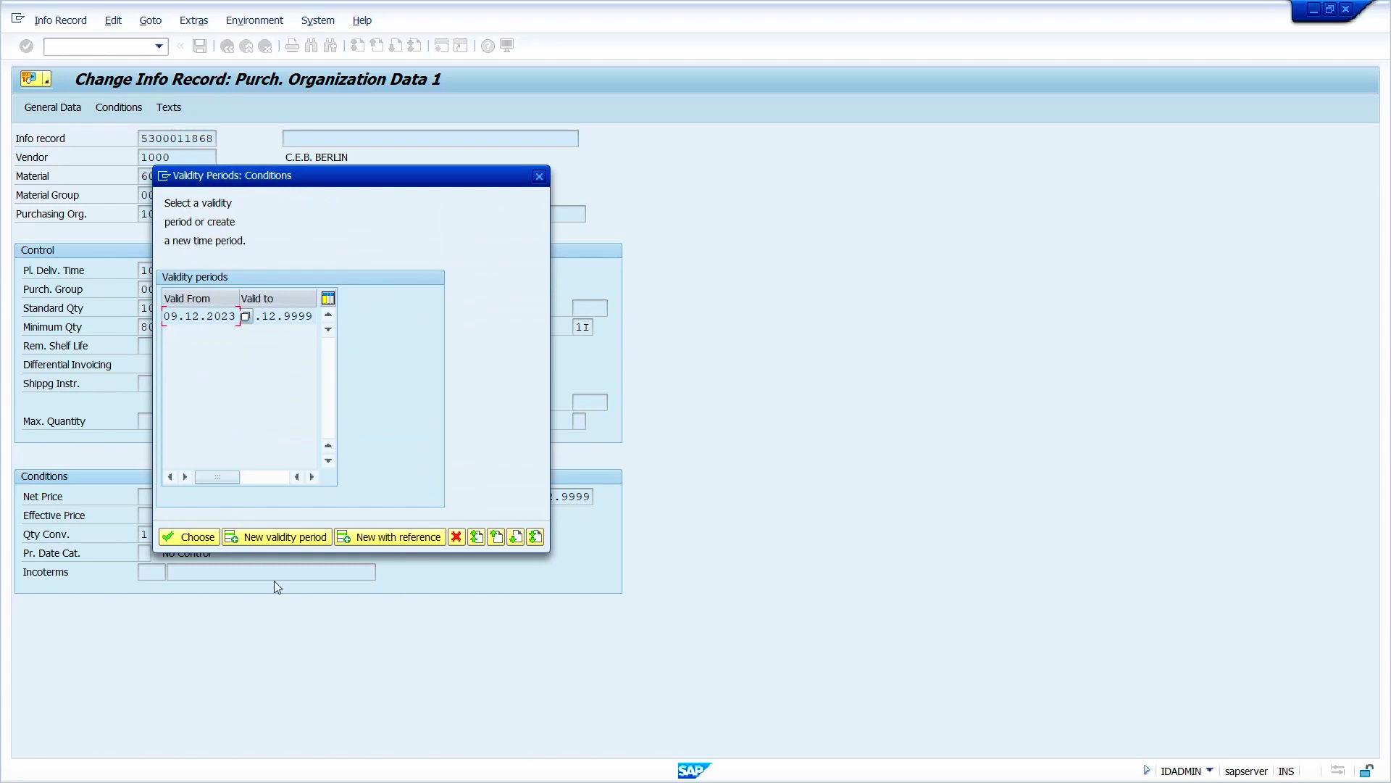
click(290, 540)
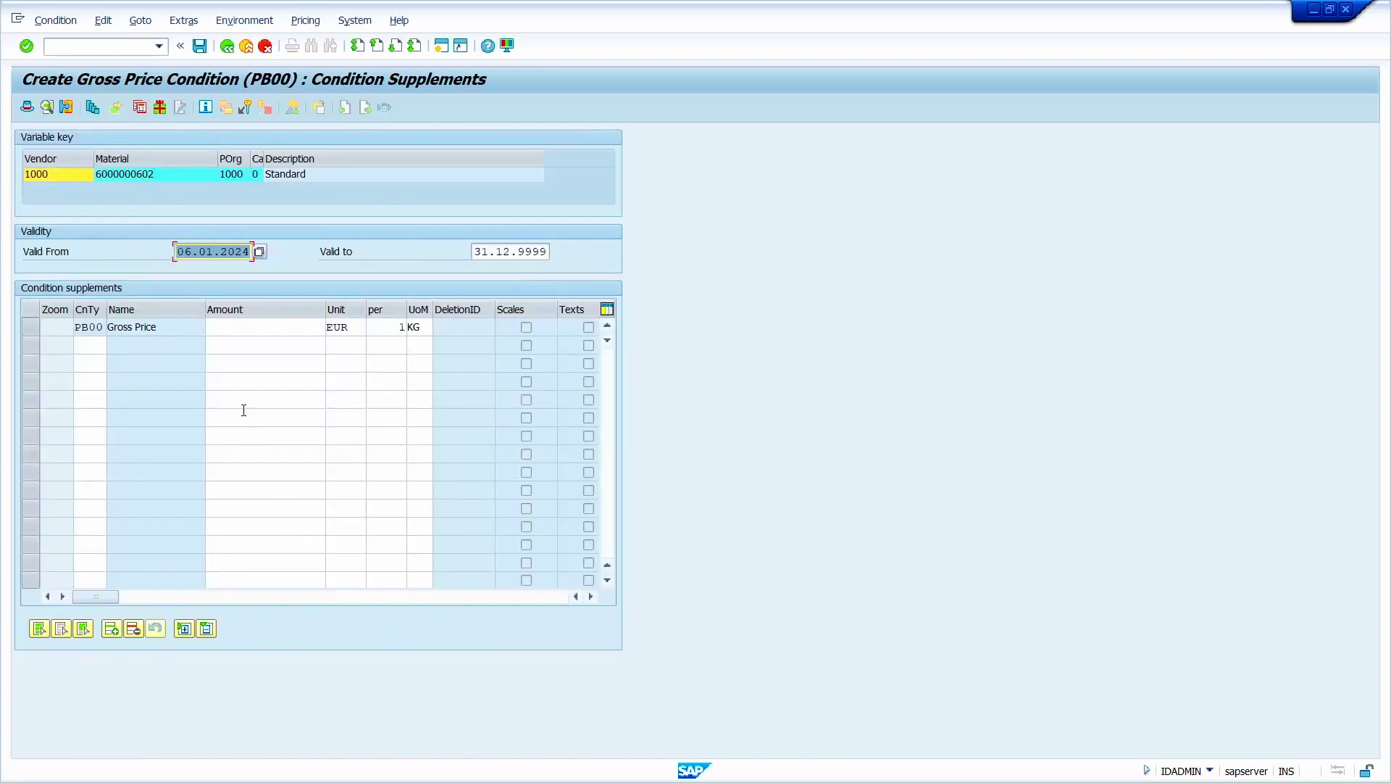
click(291, 328)
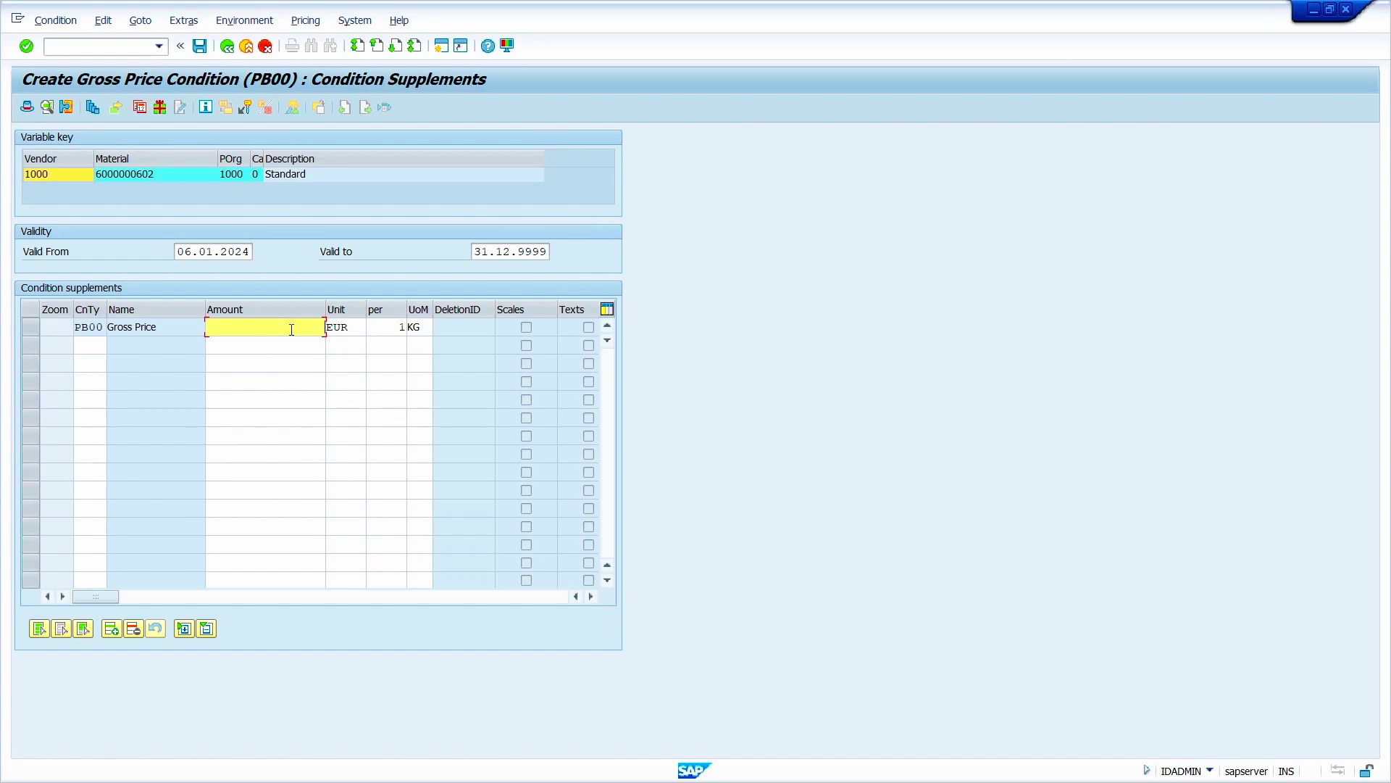
text(12)
key(Return)
click(200, 47)
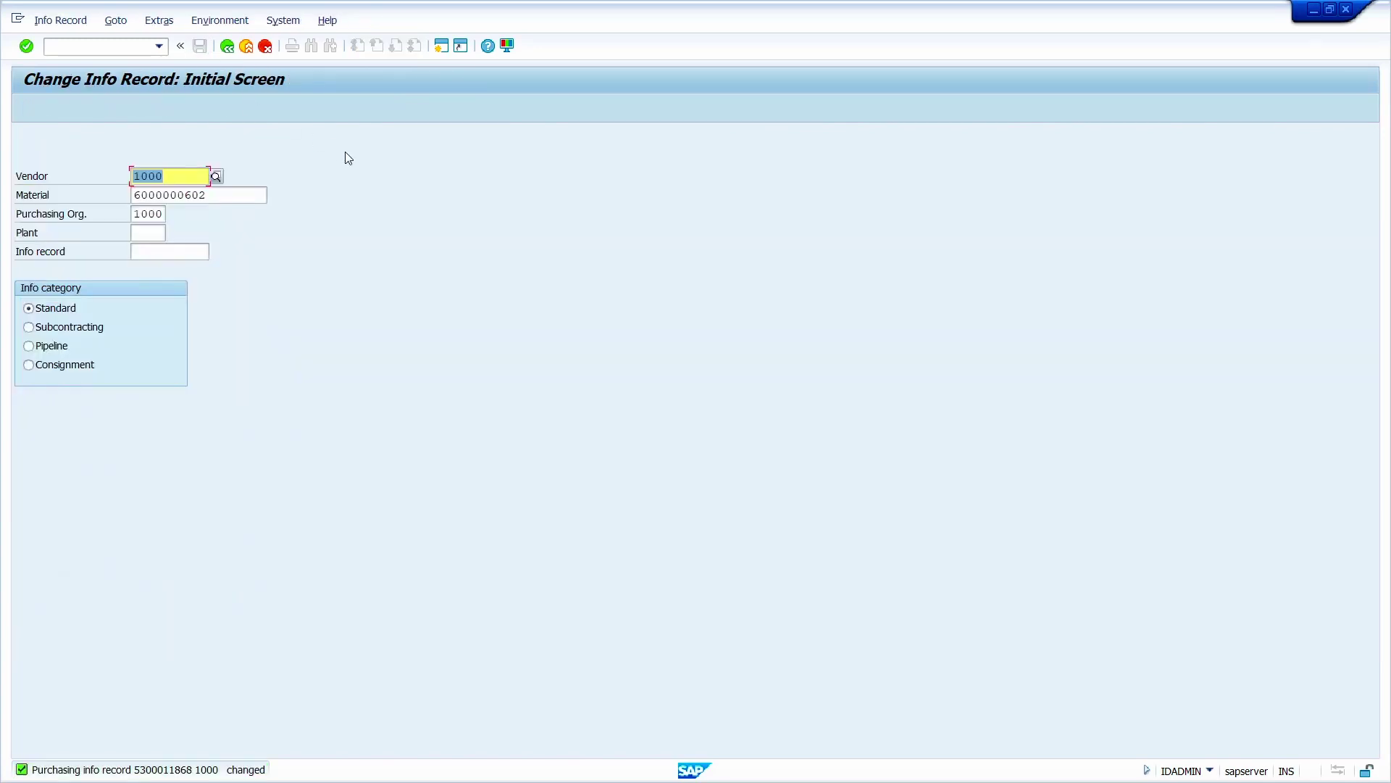
key(Return)
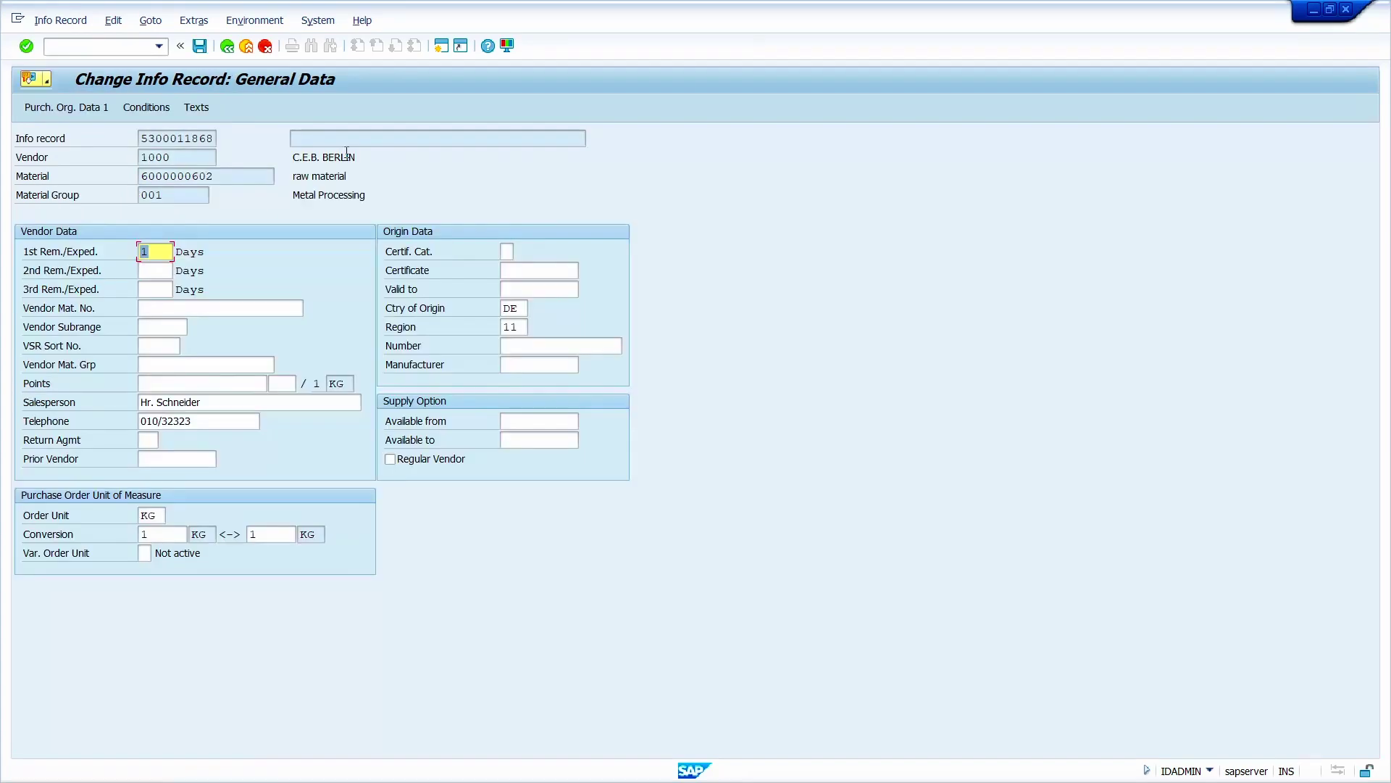
key(Return)
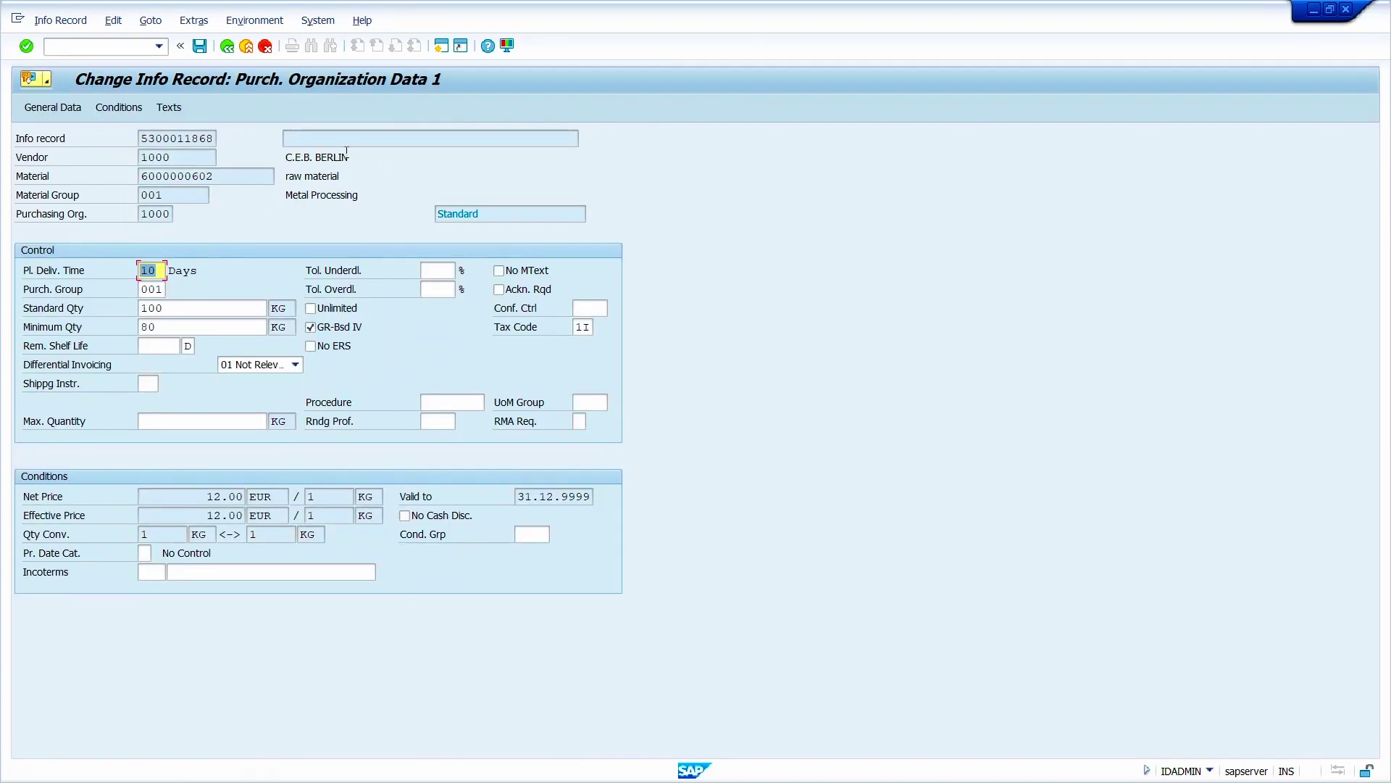
click(128, 108)
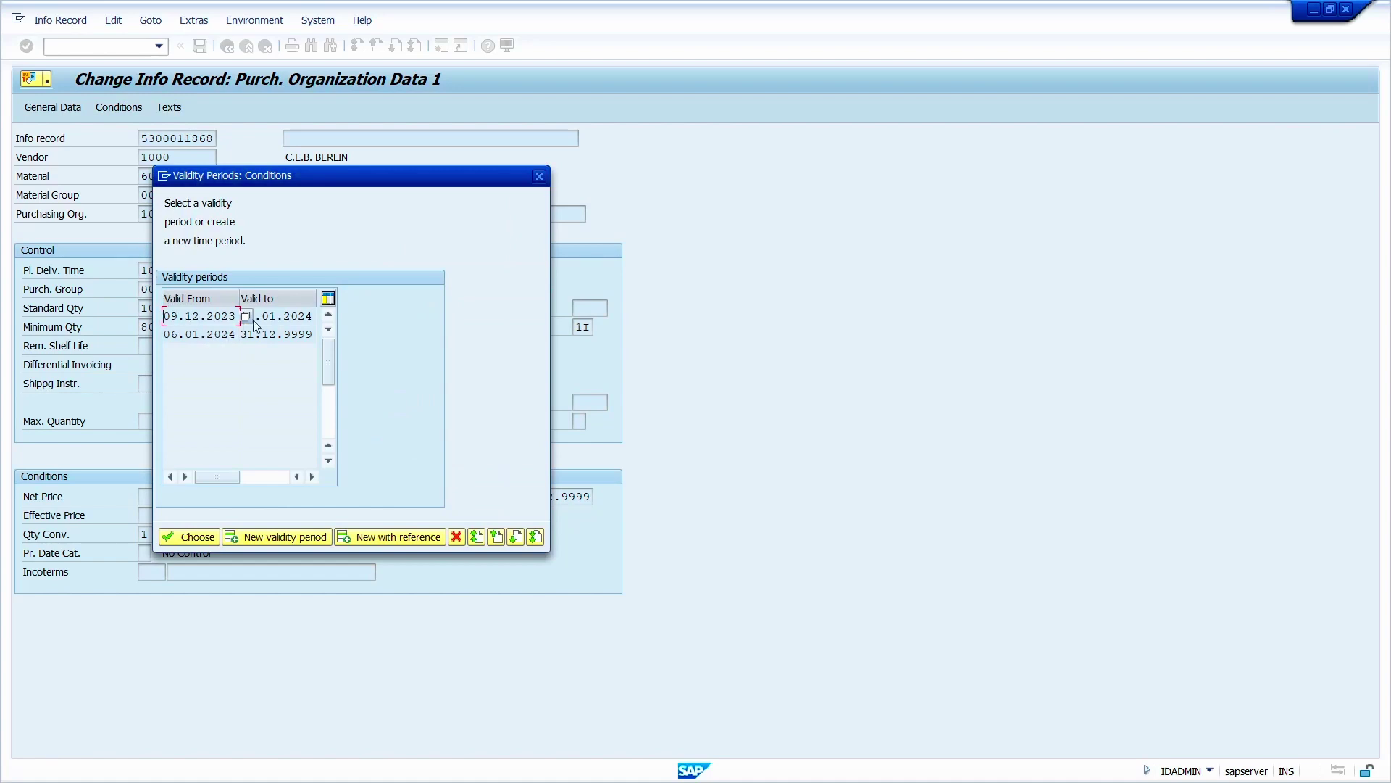
click(277, 317)
click(539, 177)
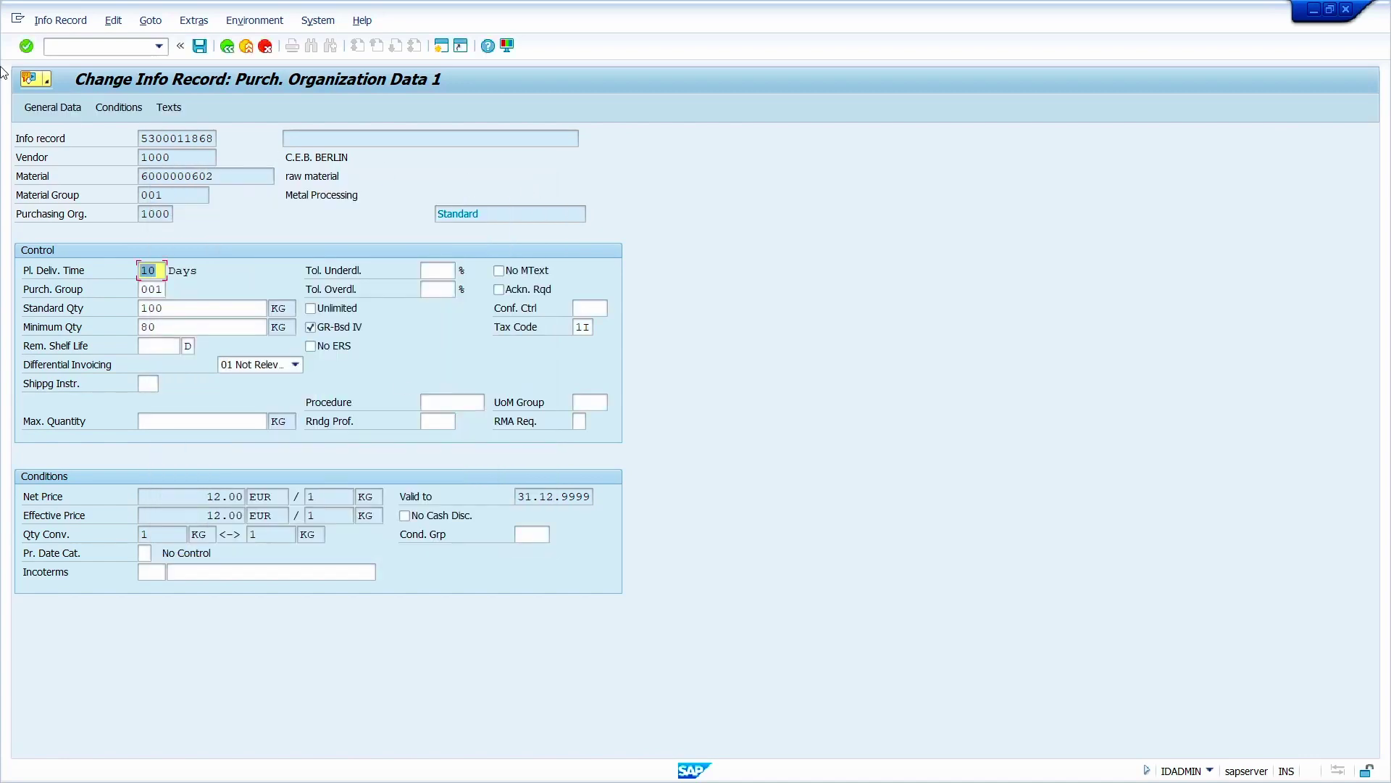
Start another purchase order with ME21N in a new session, using vendor 1000.
click(110, 46)
text(/ome21n)
key(Return)
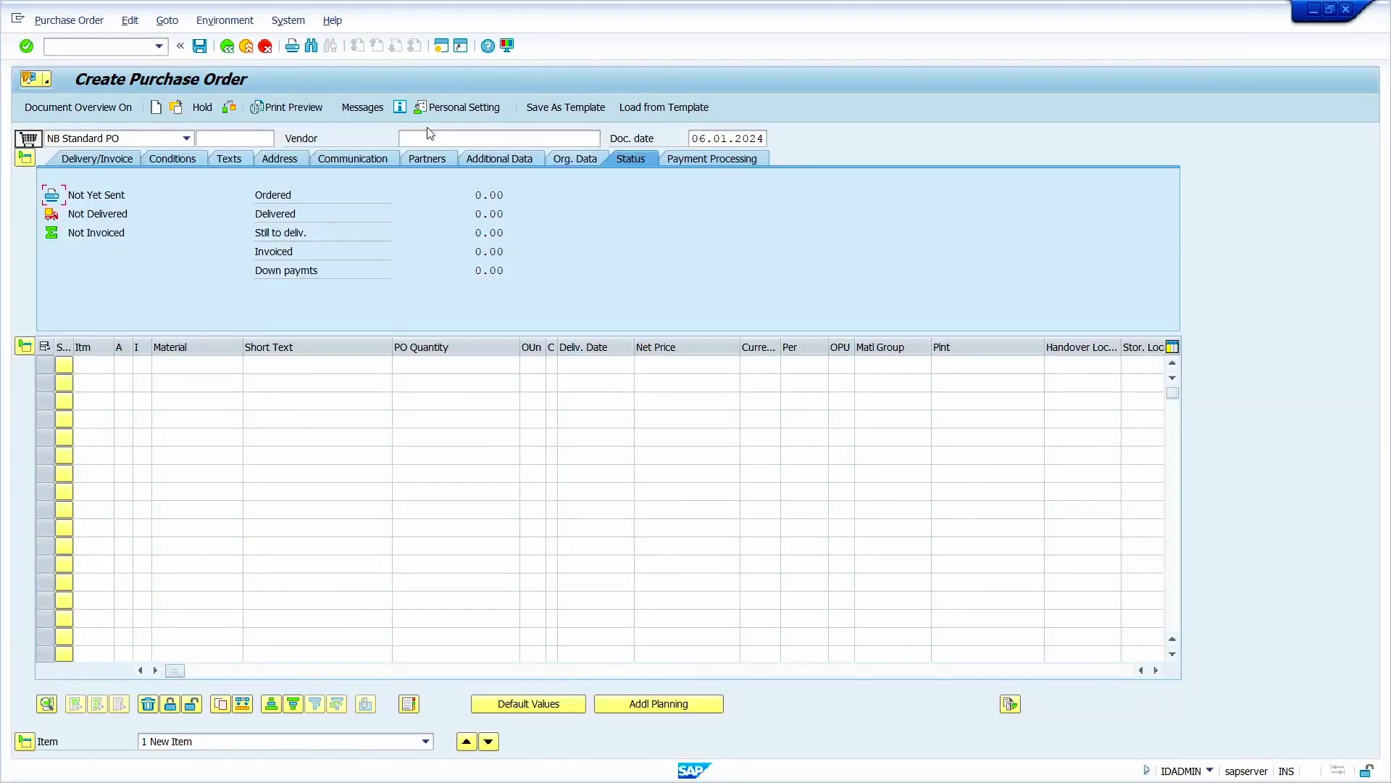
click(431, 138)
click(432, 154)
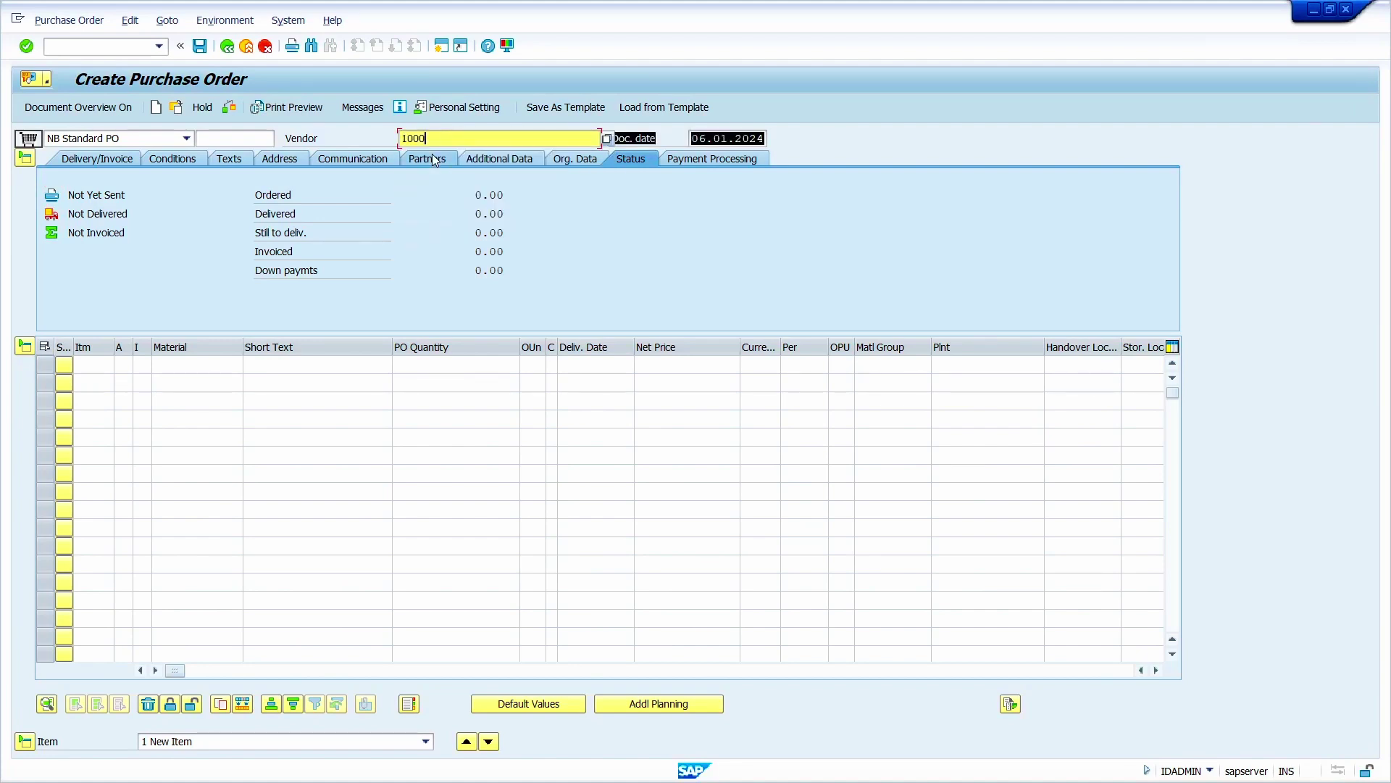
key(Return)
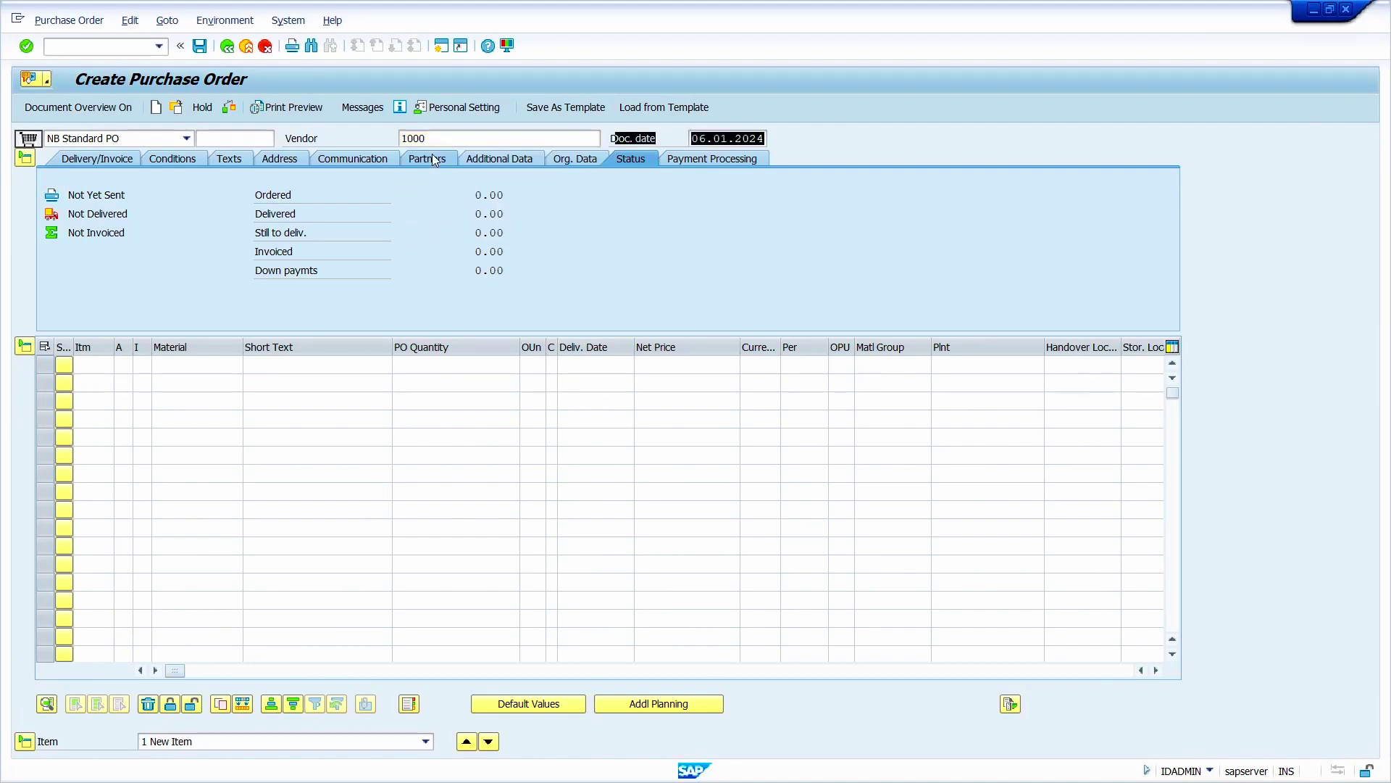
click(189, 365)
click(193, 379)
key(Tab)
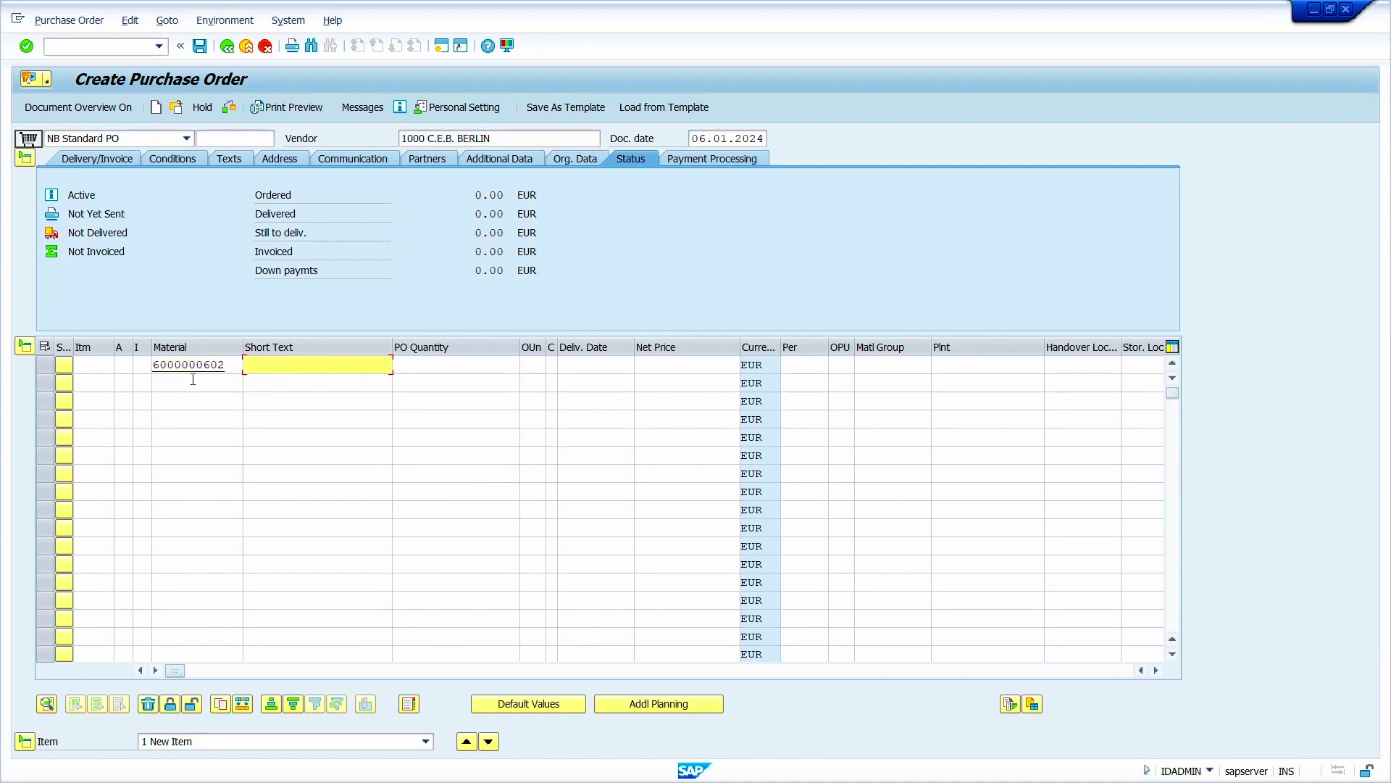
key(Tab)
text(20)
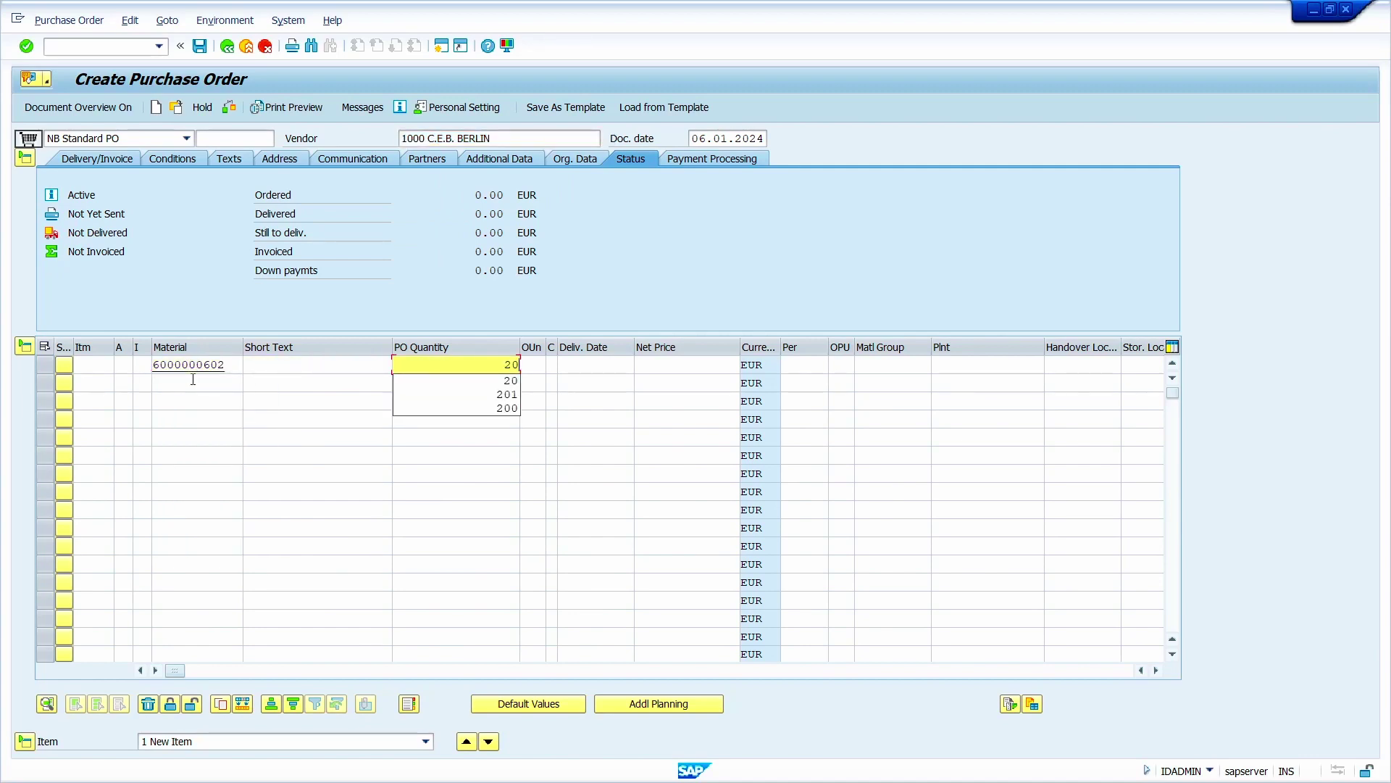
Assign plant 1000 and storage location 0001 to the new order's item, and have its price determined.
key(Tab)
key(Tab)
key(Tab)
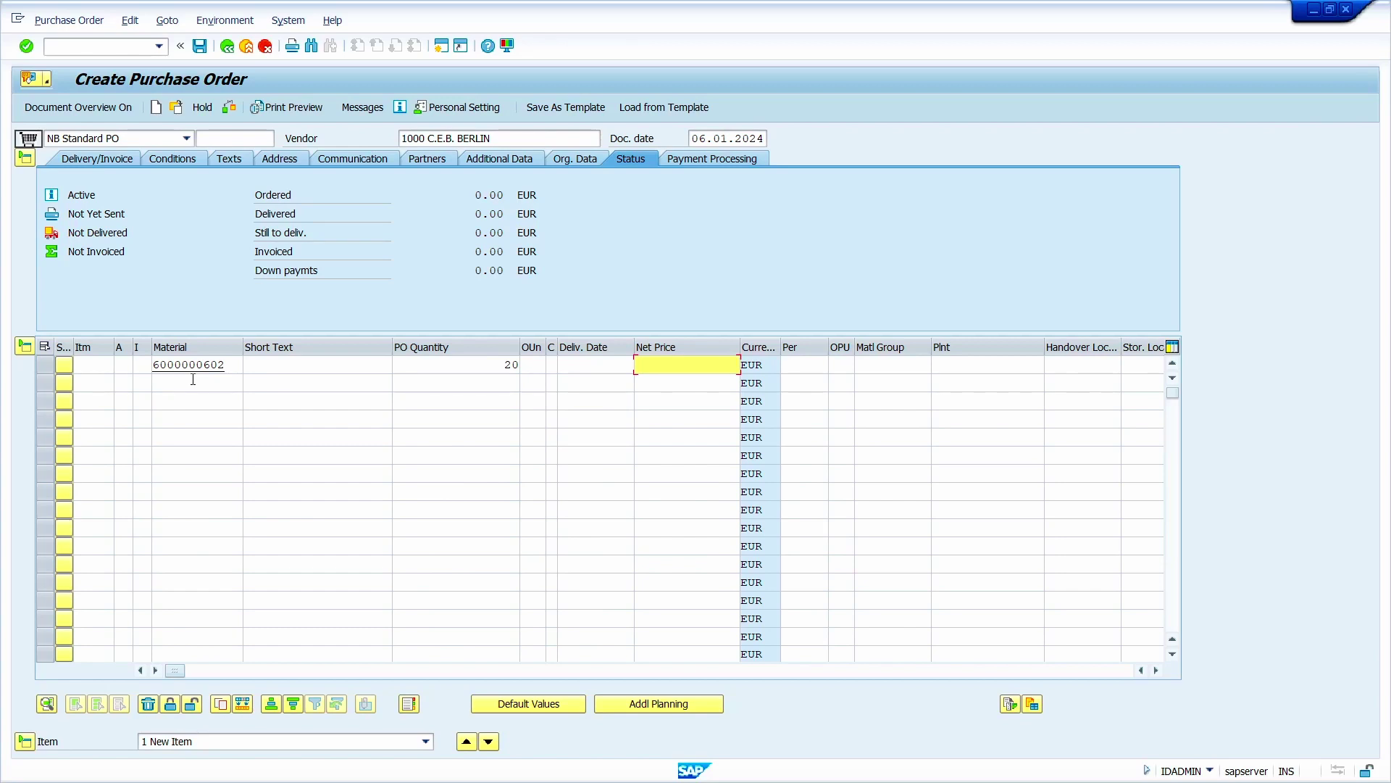
key(Tab)
key(Tab)
key(Tab)
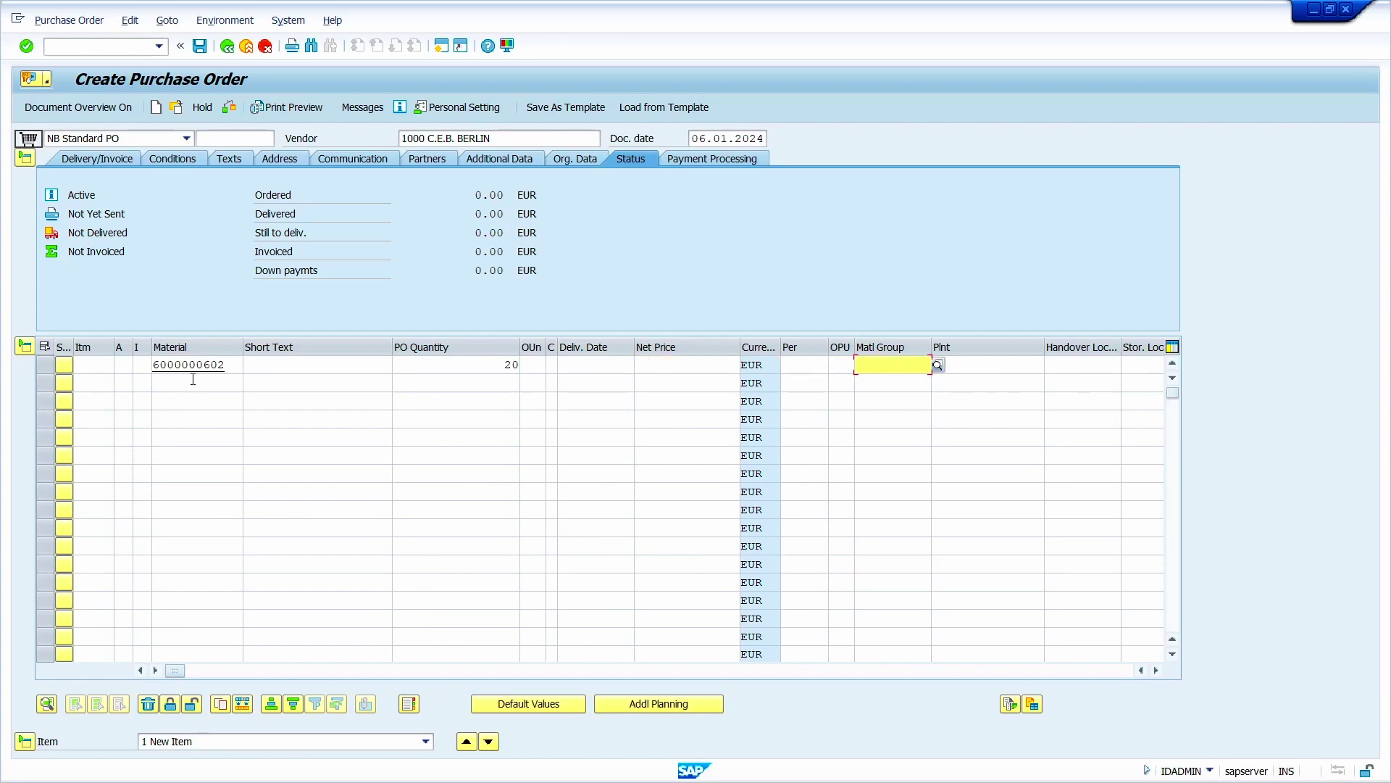
key(Tab)
key(BackSpace)
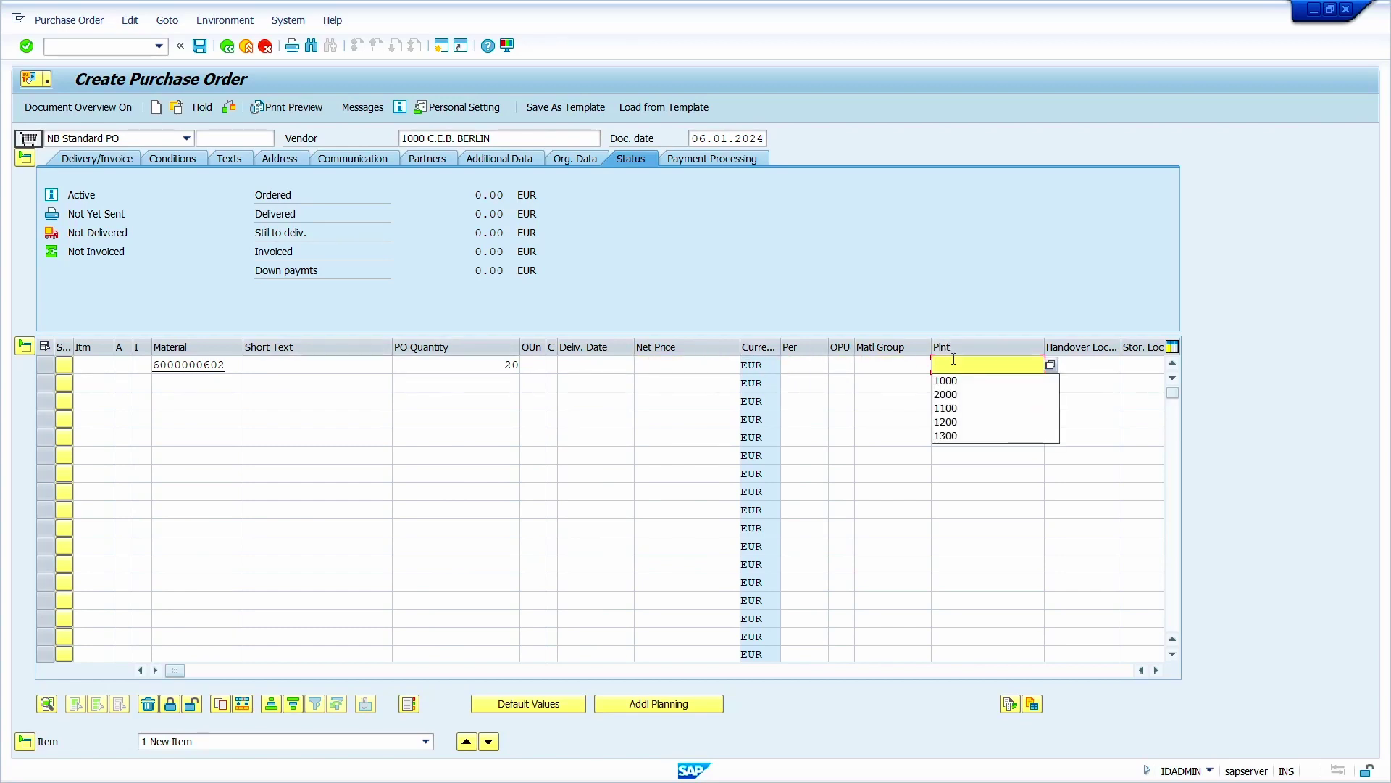
click(961, 384)
key(Tab)
key(Tab)
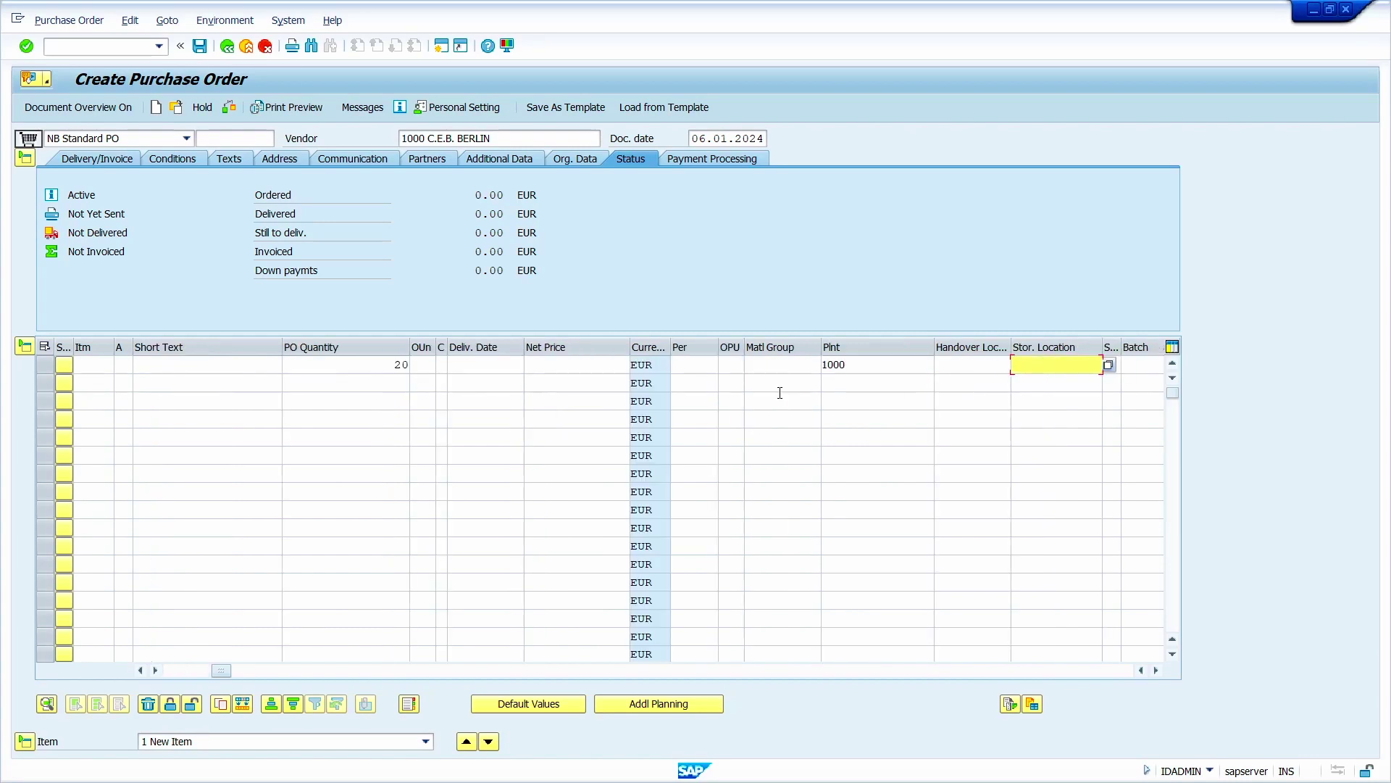
key(BackSpace)
click(1051, 380)
key(Return)
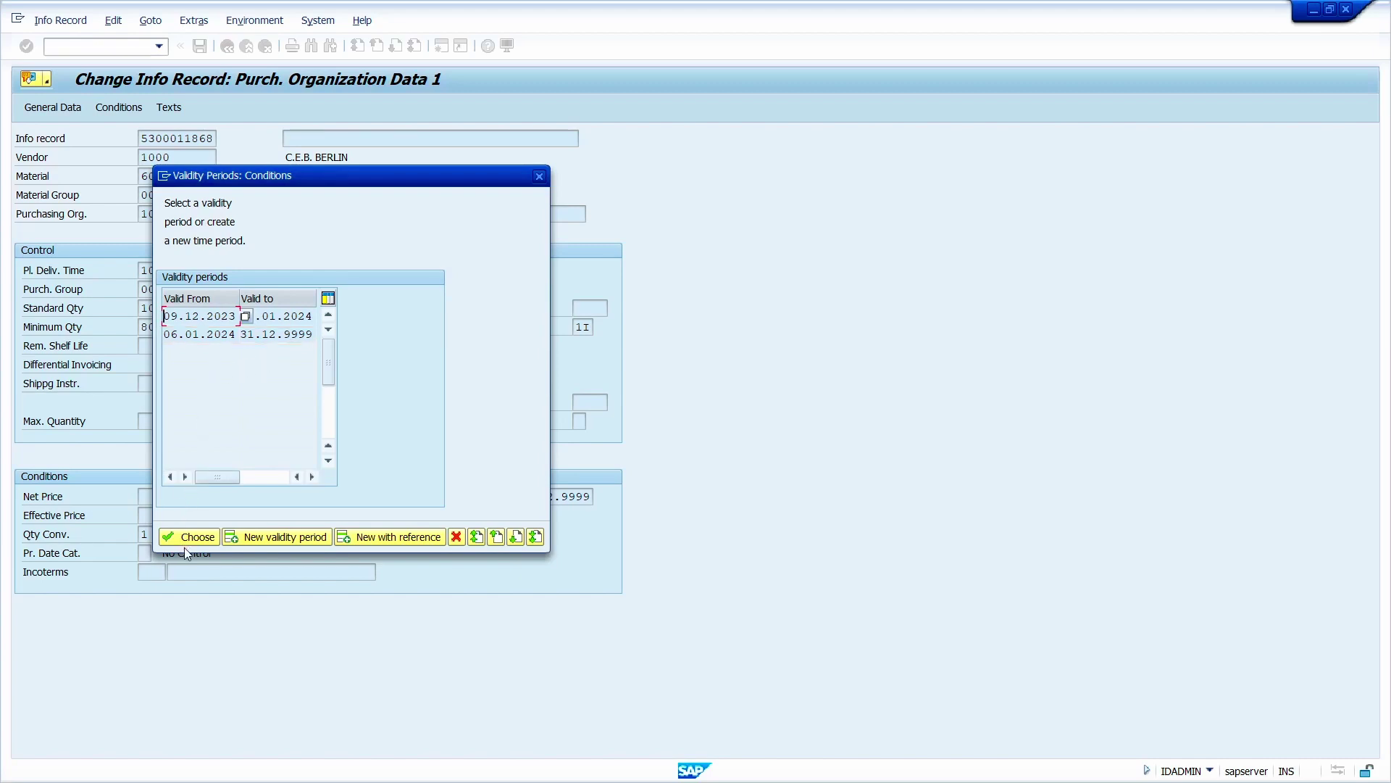
Leave the validity periods of the info record's conditions without choosing a period.
click(539, 177)
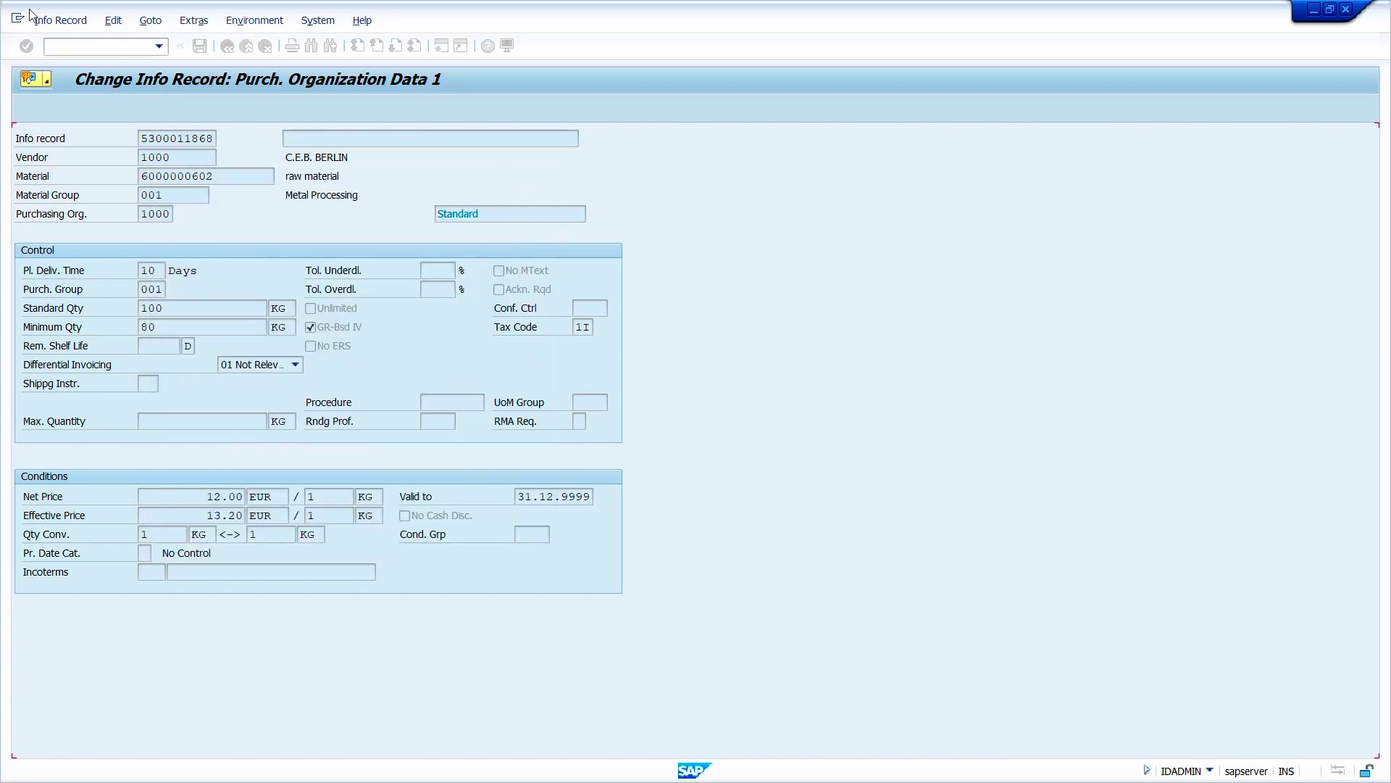
Leave the info record and start a new purchase order with ME21N for vendor 1000.
click(102, 45)
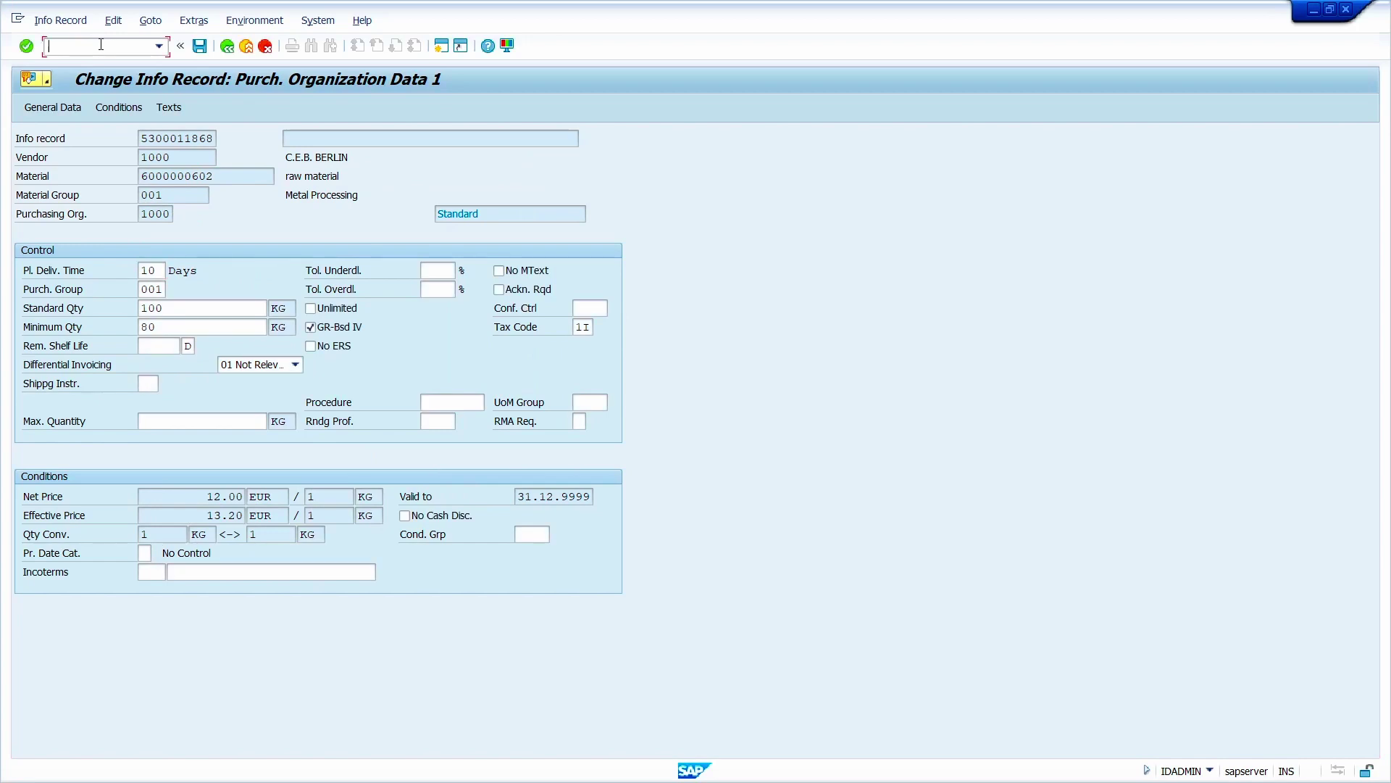
text(/nme21n)
key(Return)
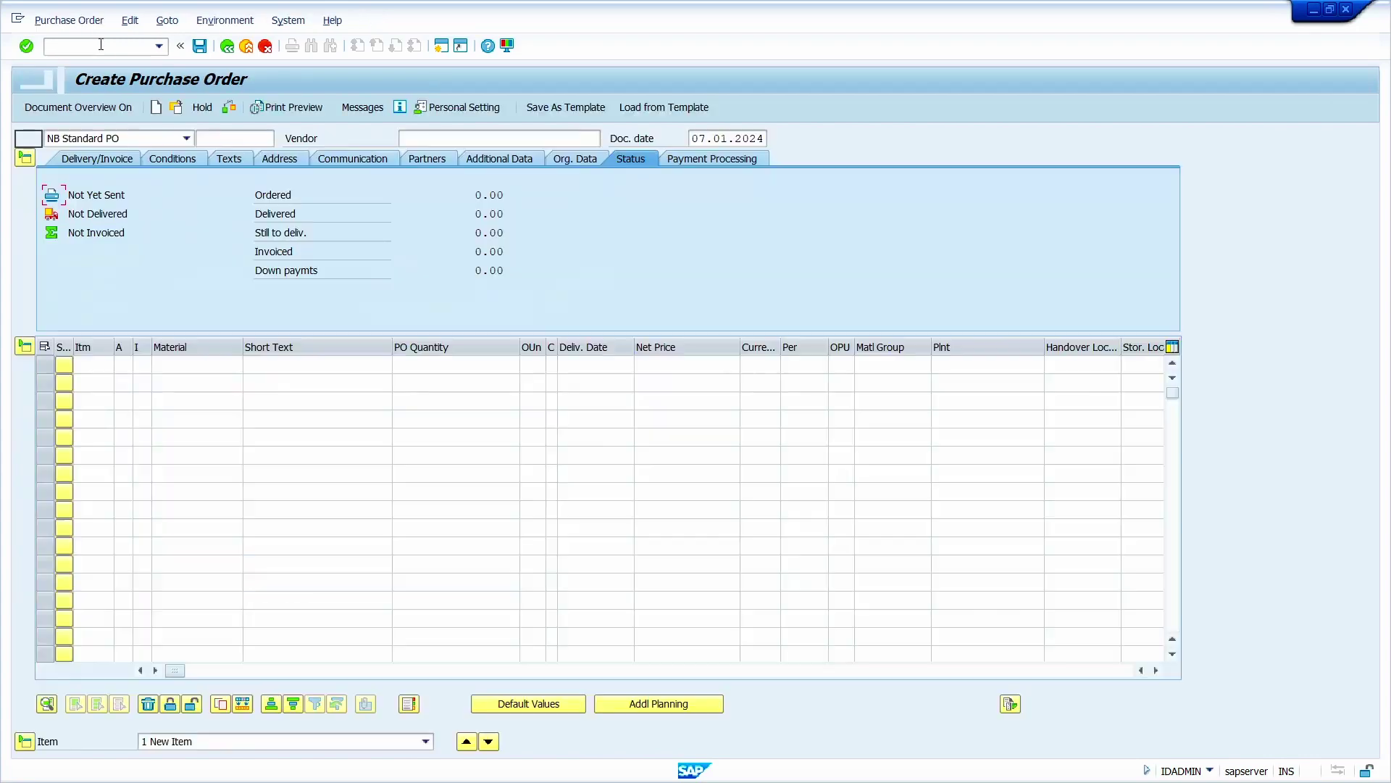
click(456, 137)
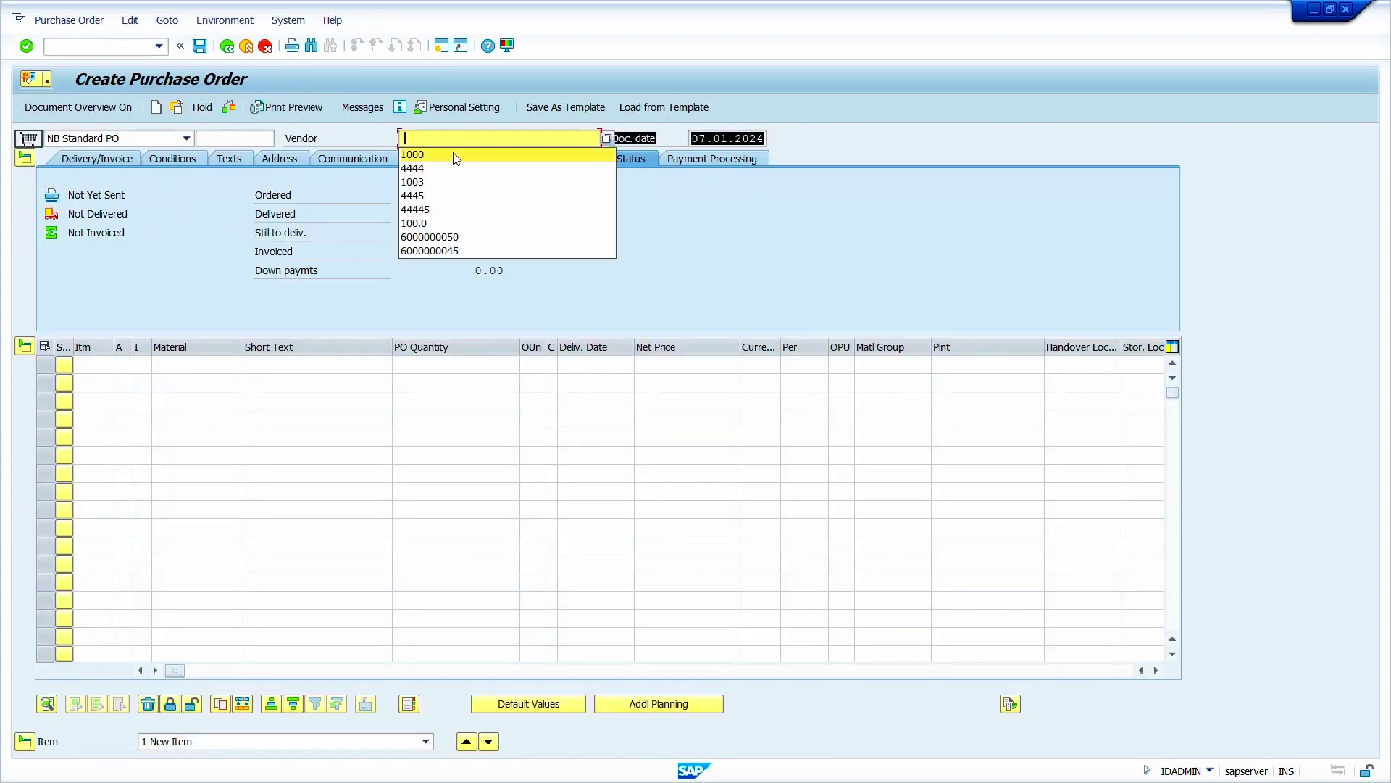
click(456, 156)
key(Return)
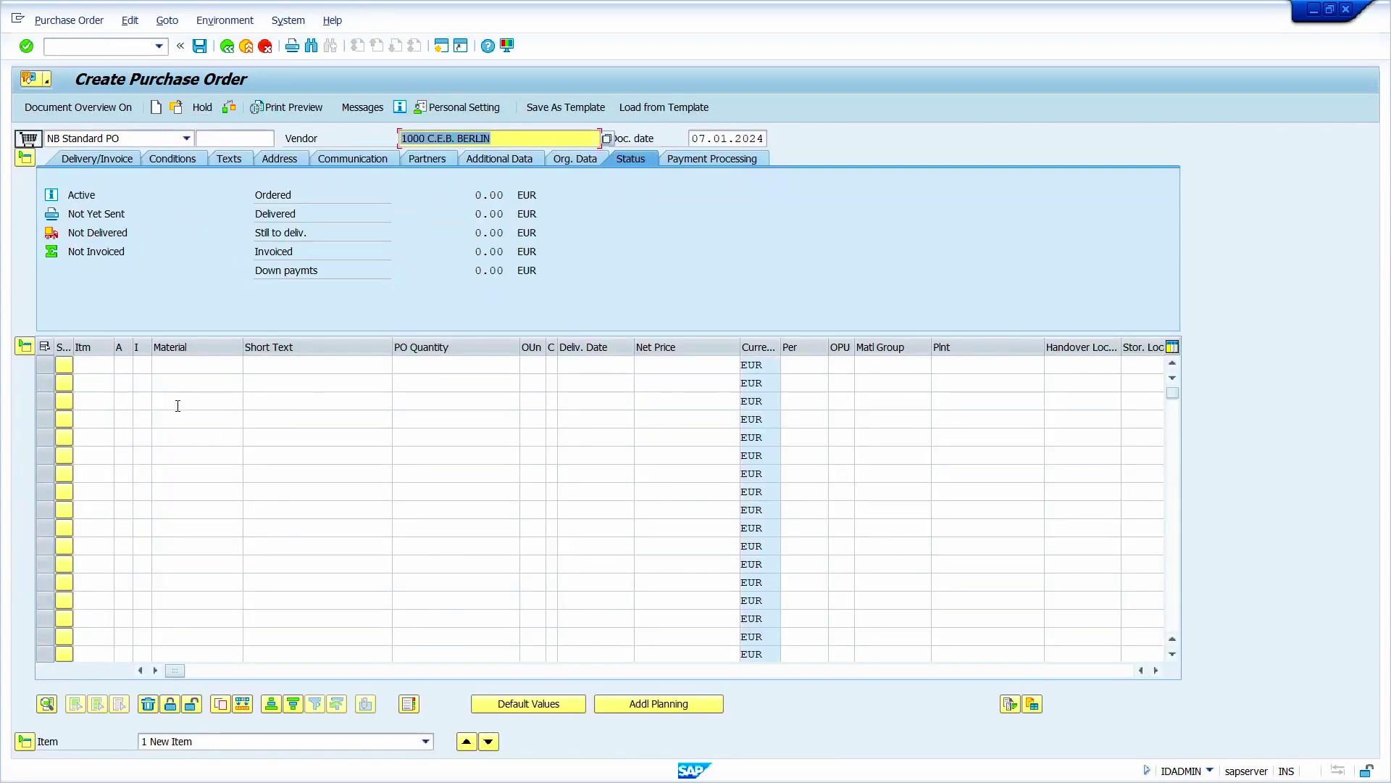
click(187, 364)
click(185, 378)
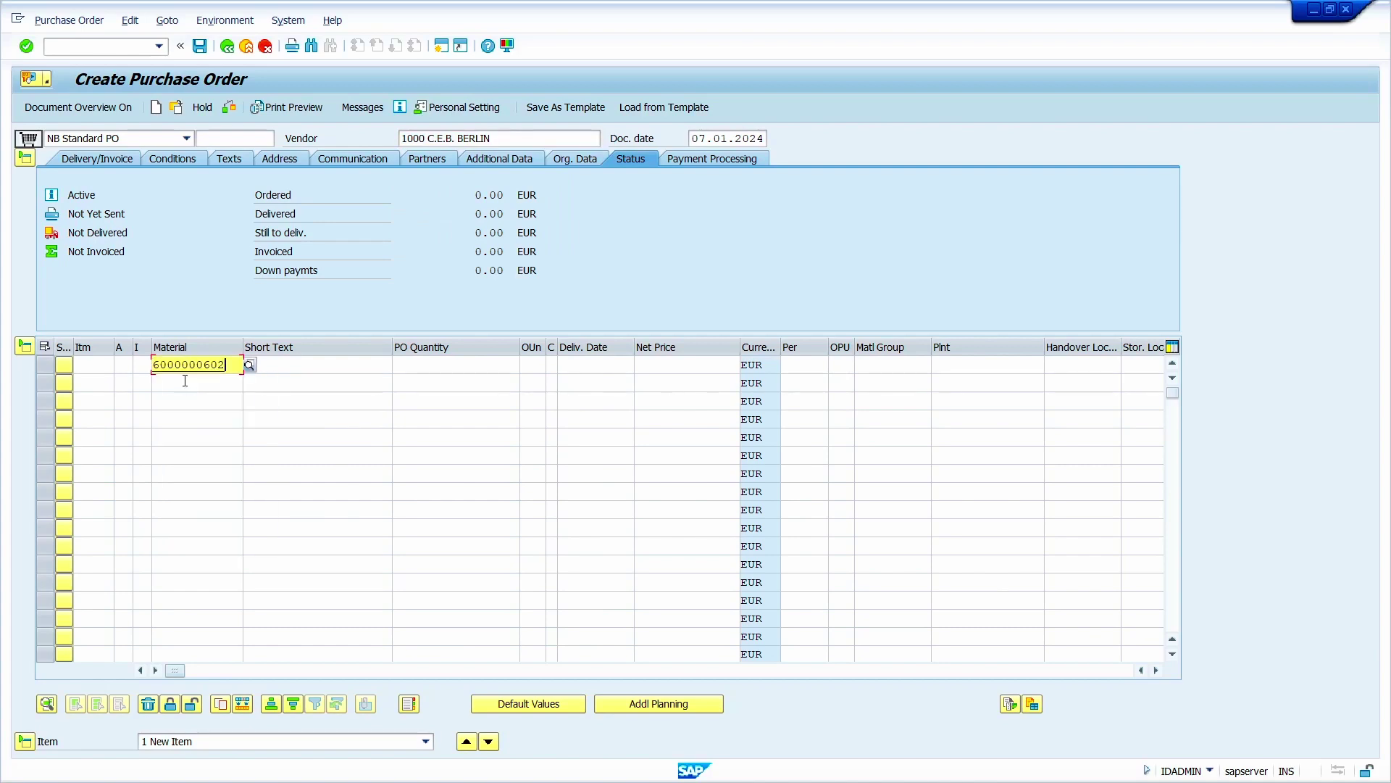
click(457, 366)
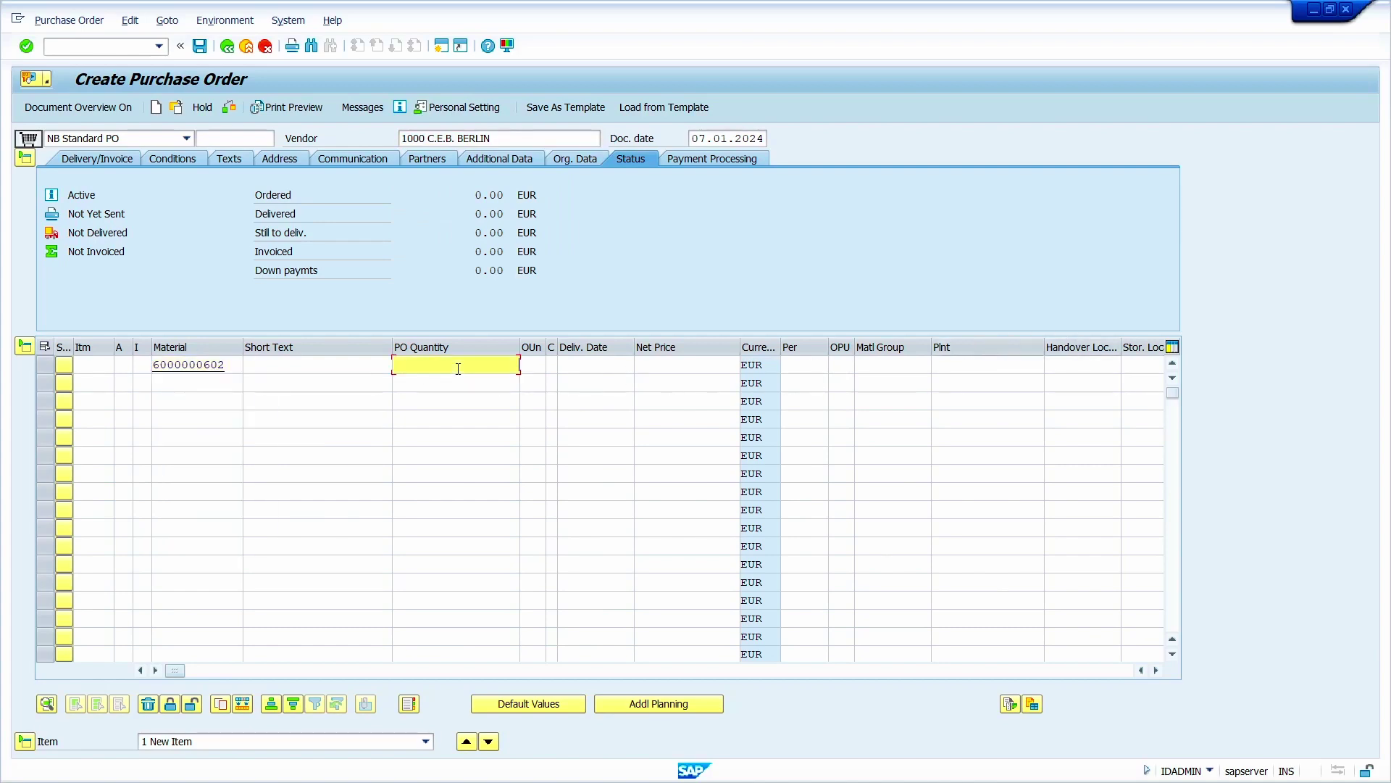
text(10)
Assign plant 1000 and storage location 0001 to the item, and have its price conditions determined.
click(1040, 365)
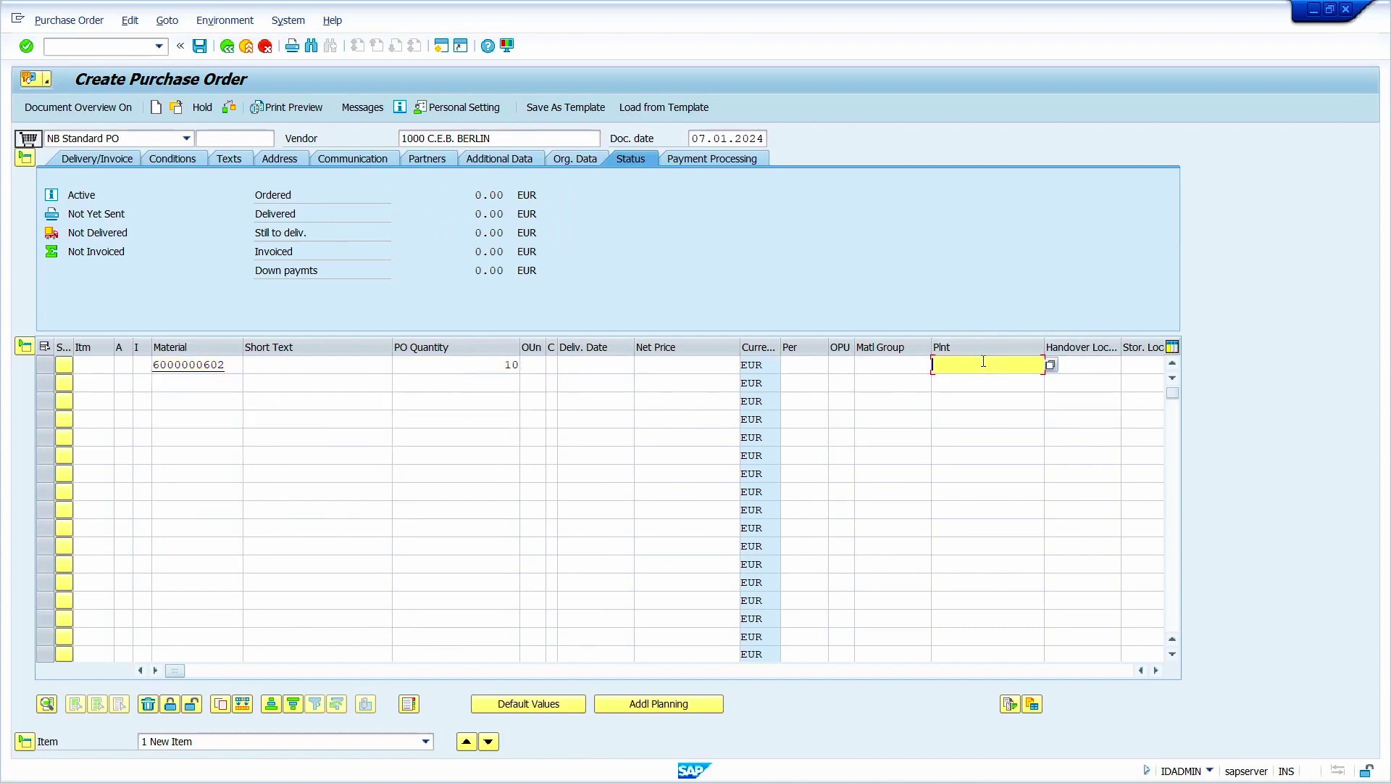
click(987, 382)
click(1149, 365)
click(1144, 383)
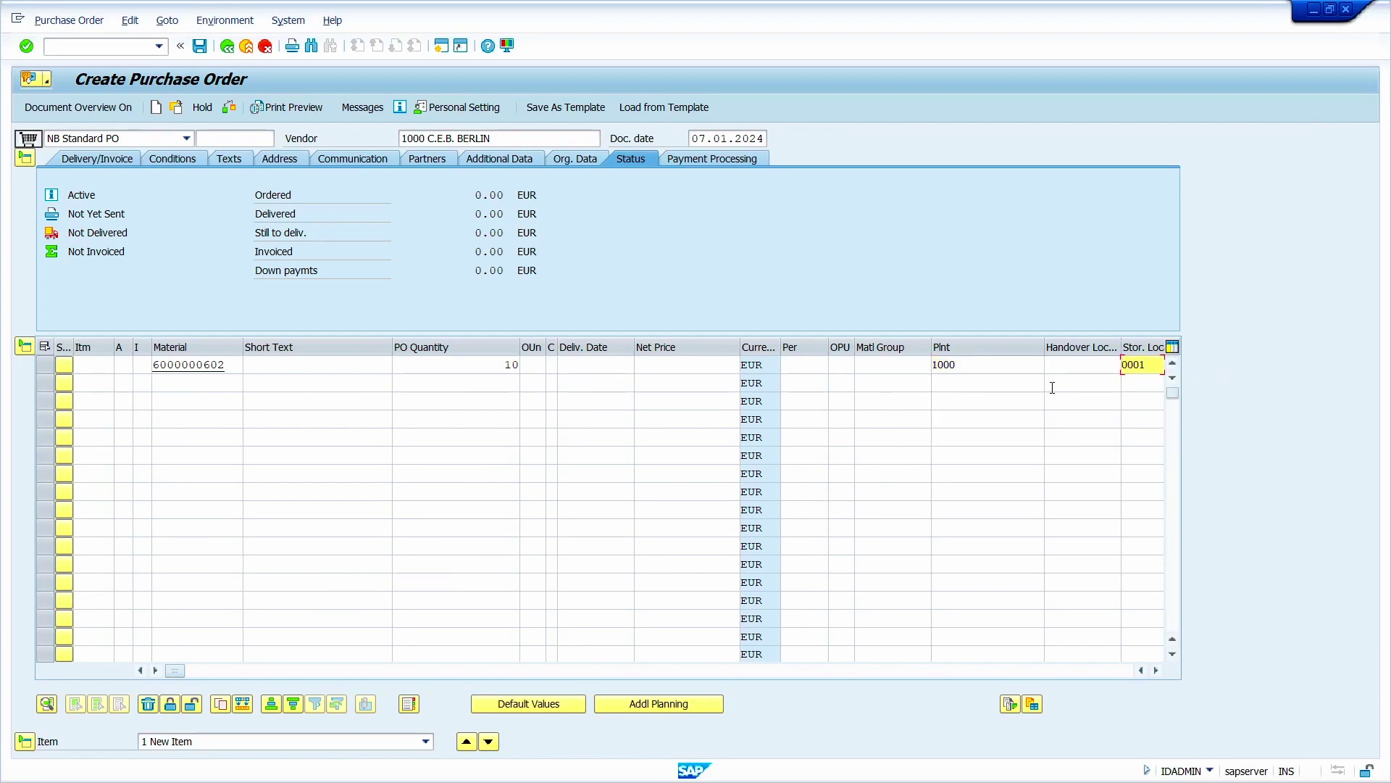
key(Return)
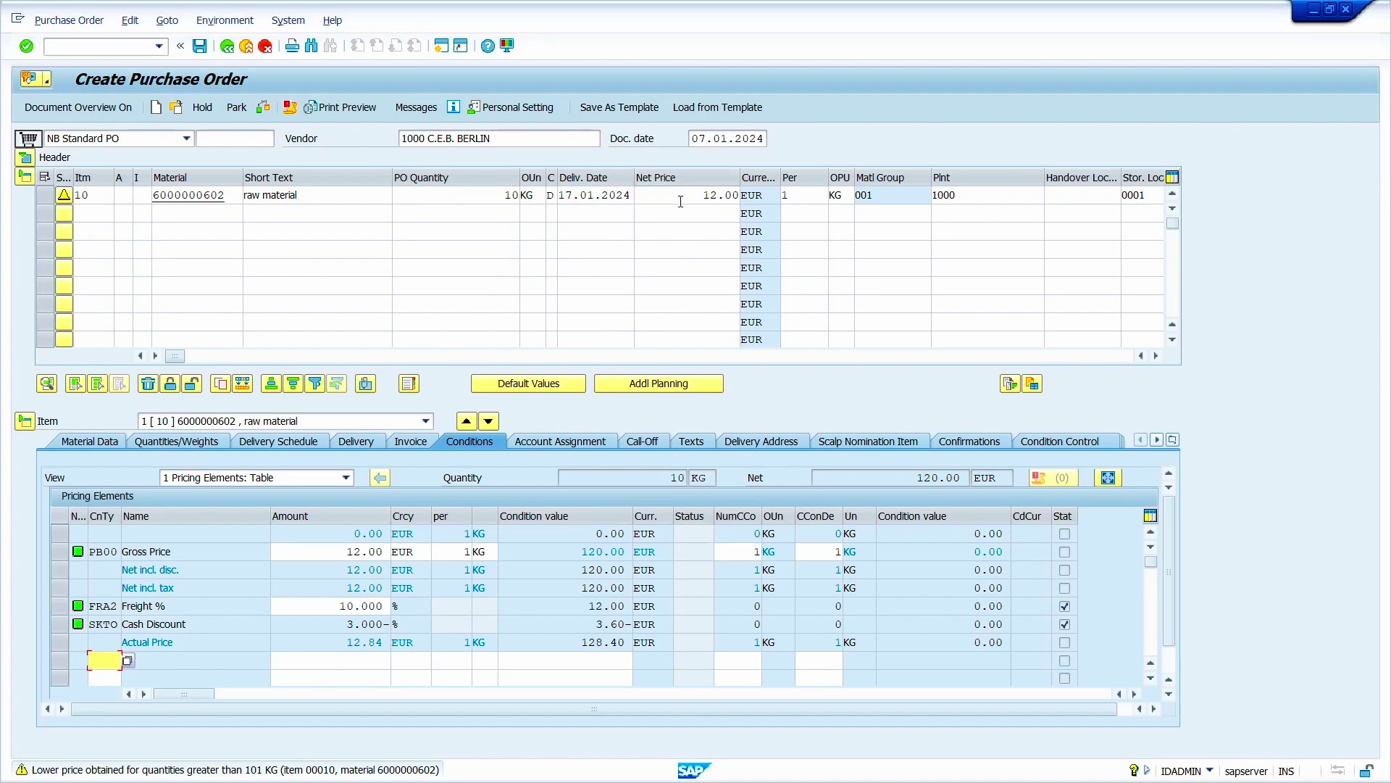
Change the purchase order's document date to 04.01.2024 and have the order checked with that date.
click(728, 139)
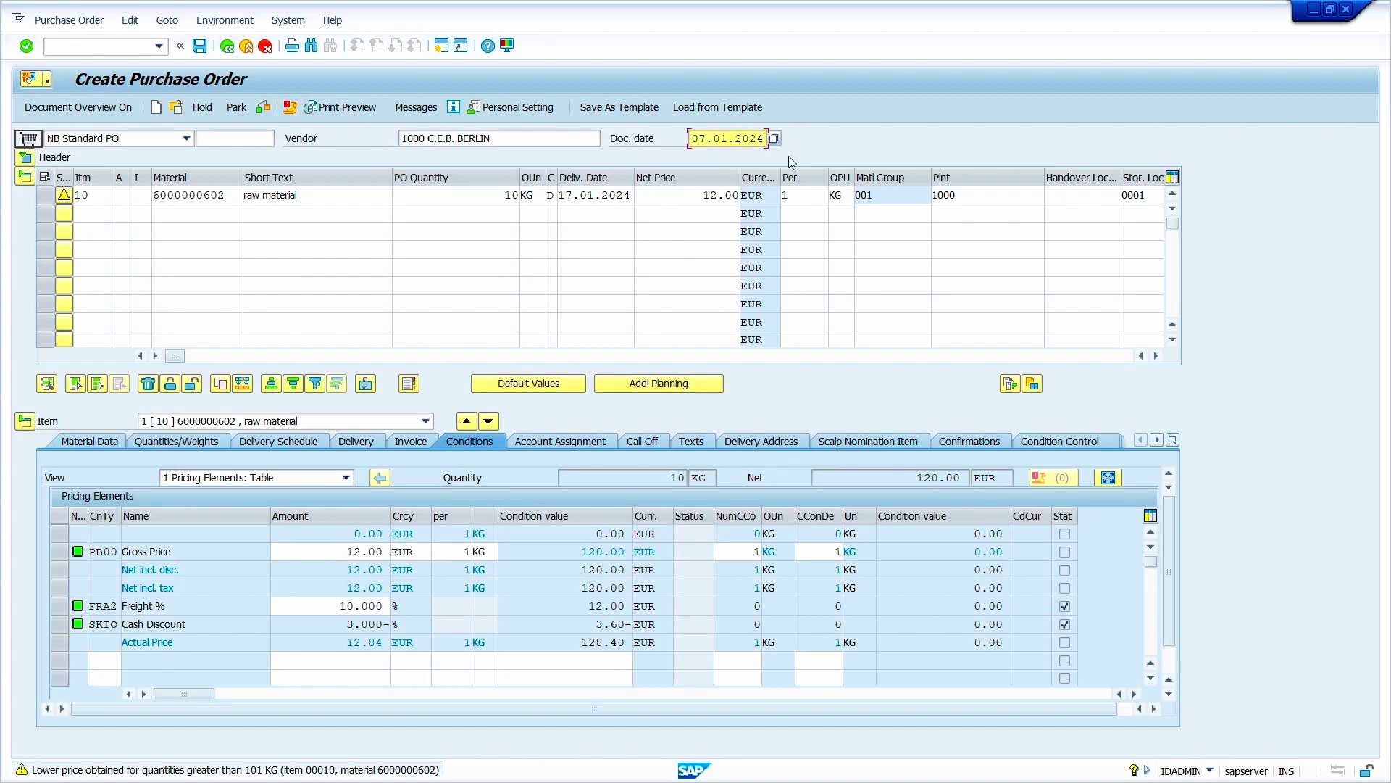
click(774, 138)
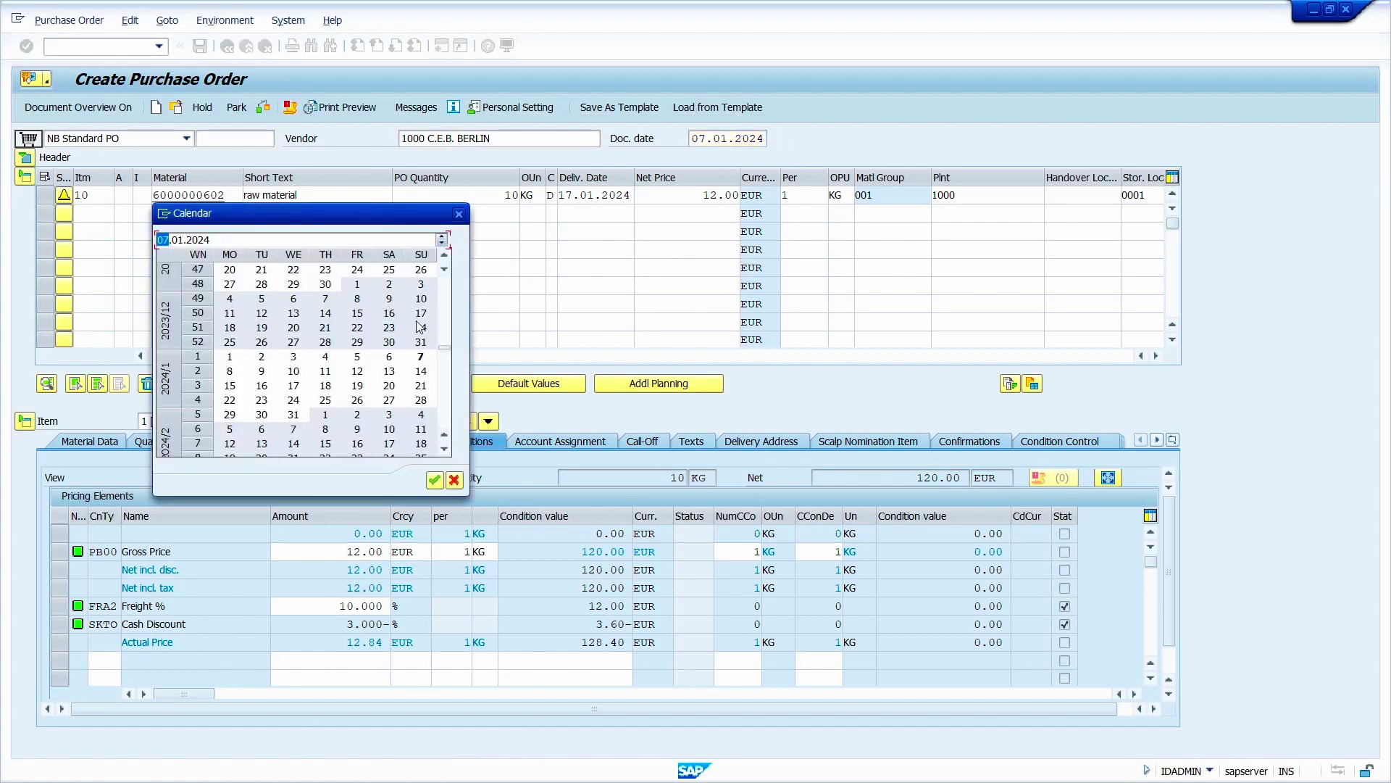
double_click(327, 364)
click(326, 359)
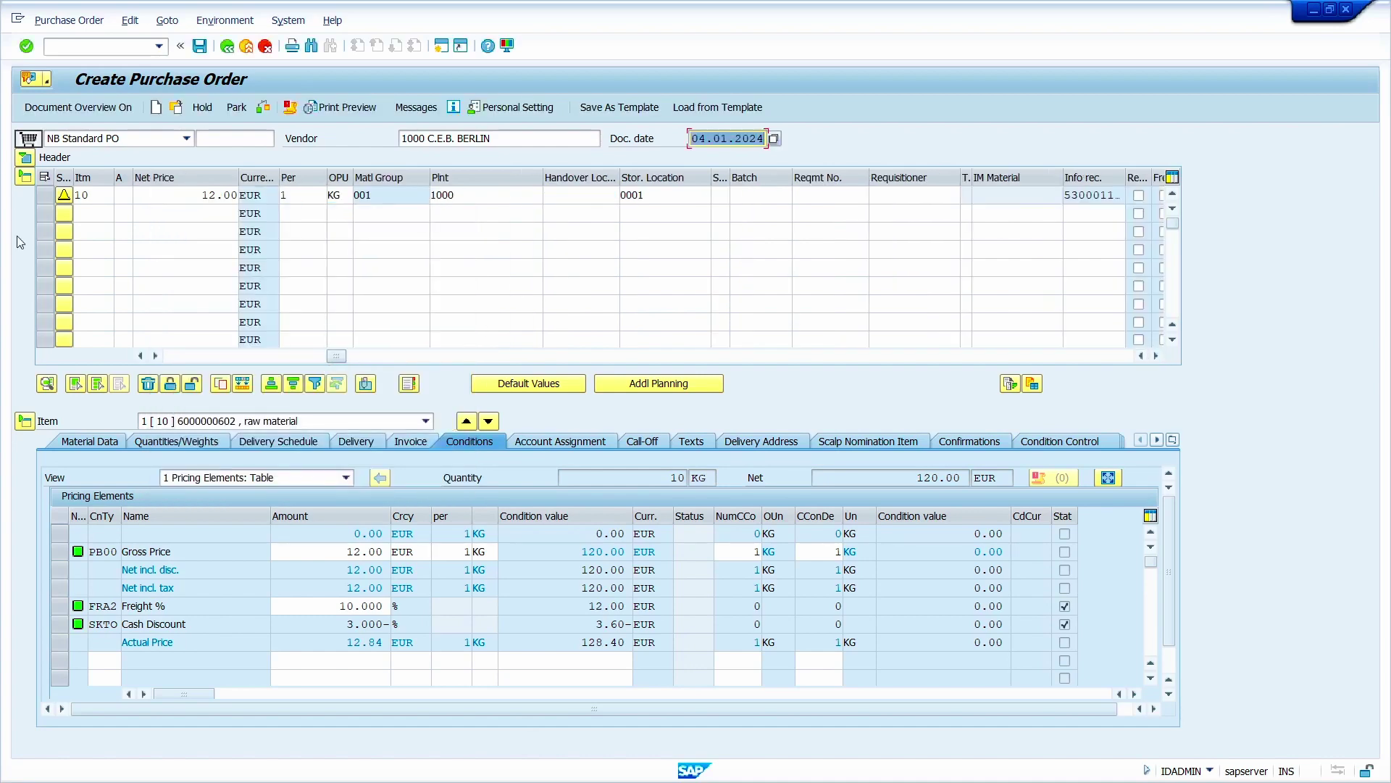
drag(336, 353, 89, 350)
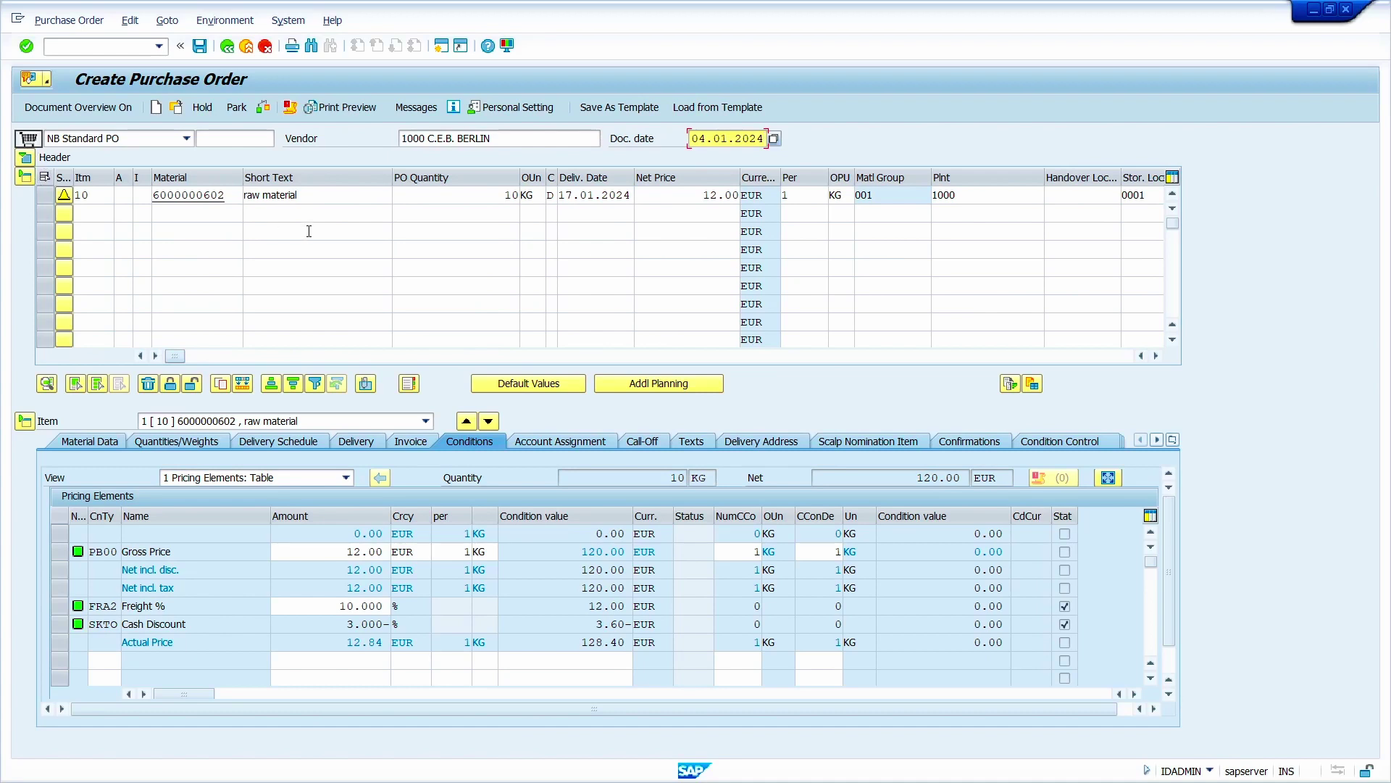
key(Return)
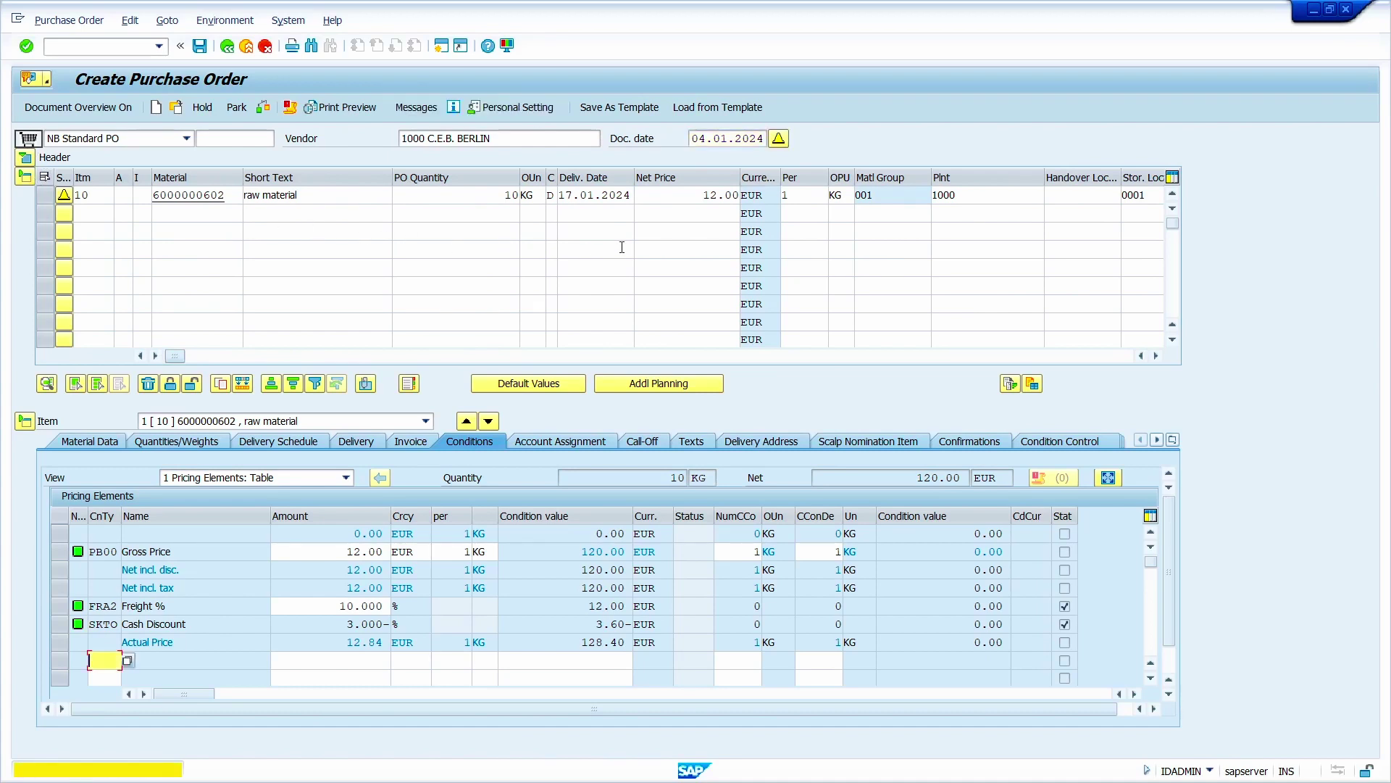
Clear the purchasing organization in the order header's organizational data, confirm, and re-enter it as 1000.
click(29, 153)
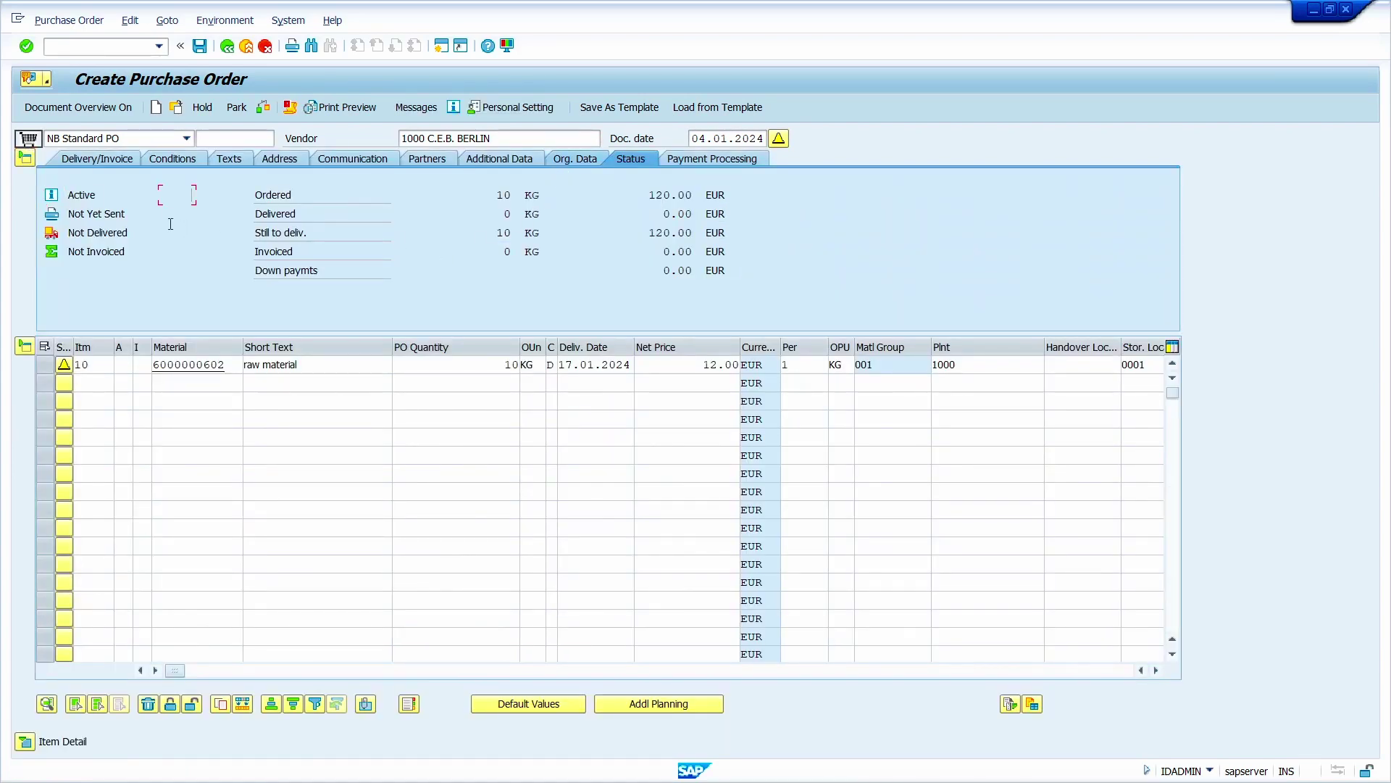
click(564, 160)
key(BackSpace)
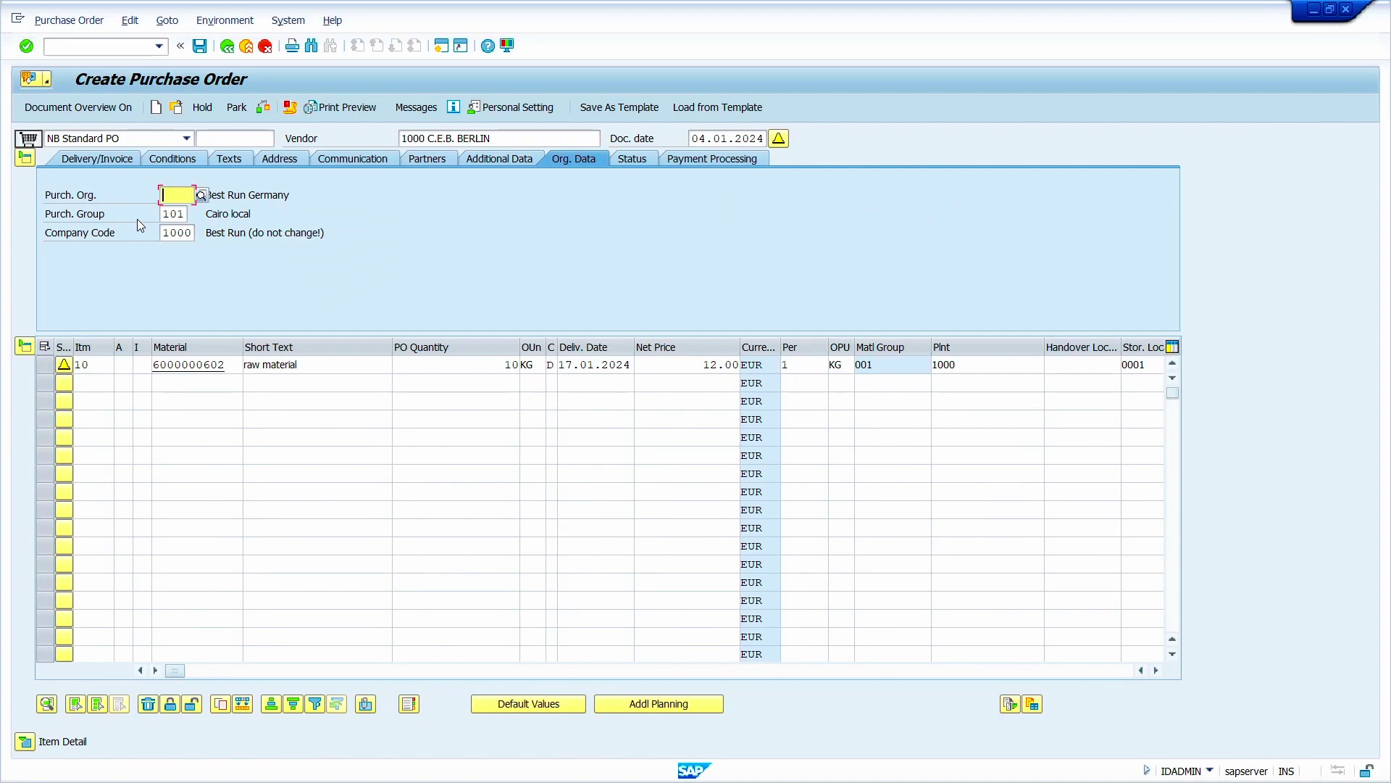
key(Return)
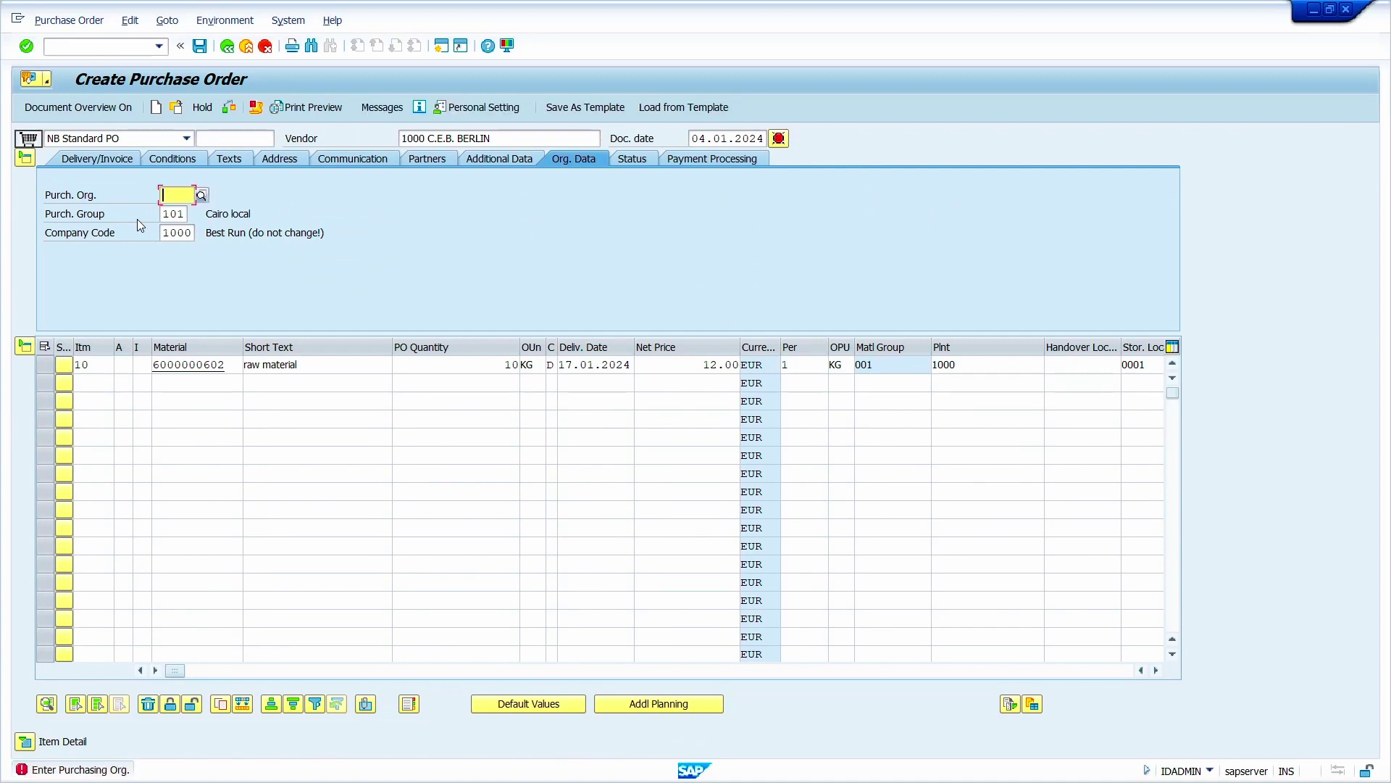
text(1000)
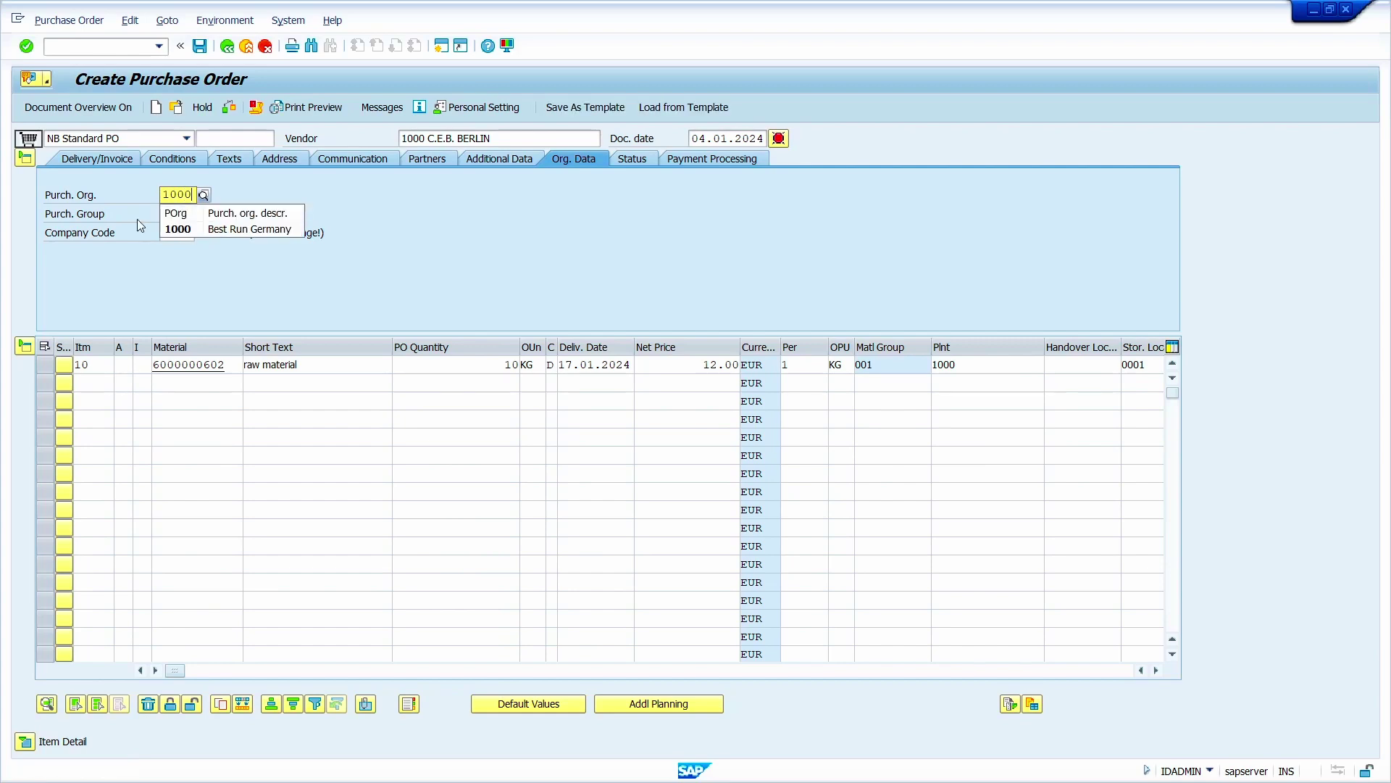
key(Return)
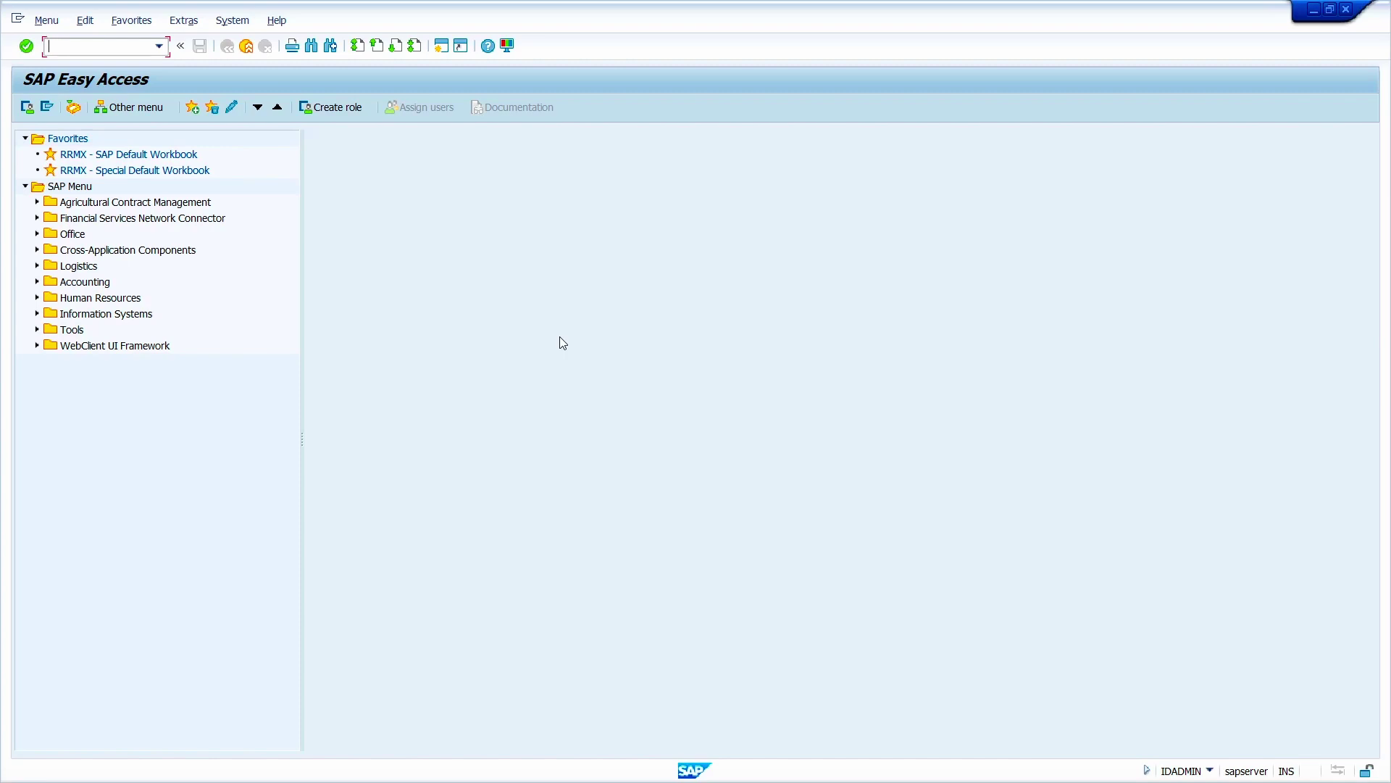
text(me12)
key(Return)
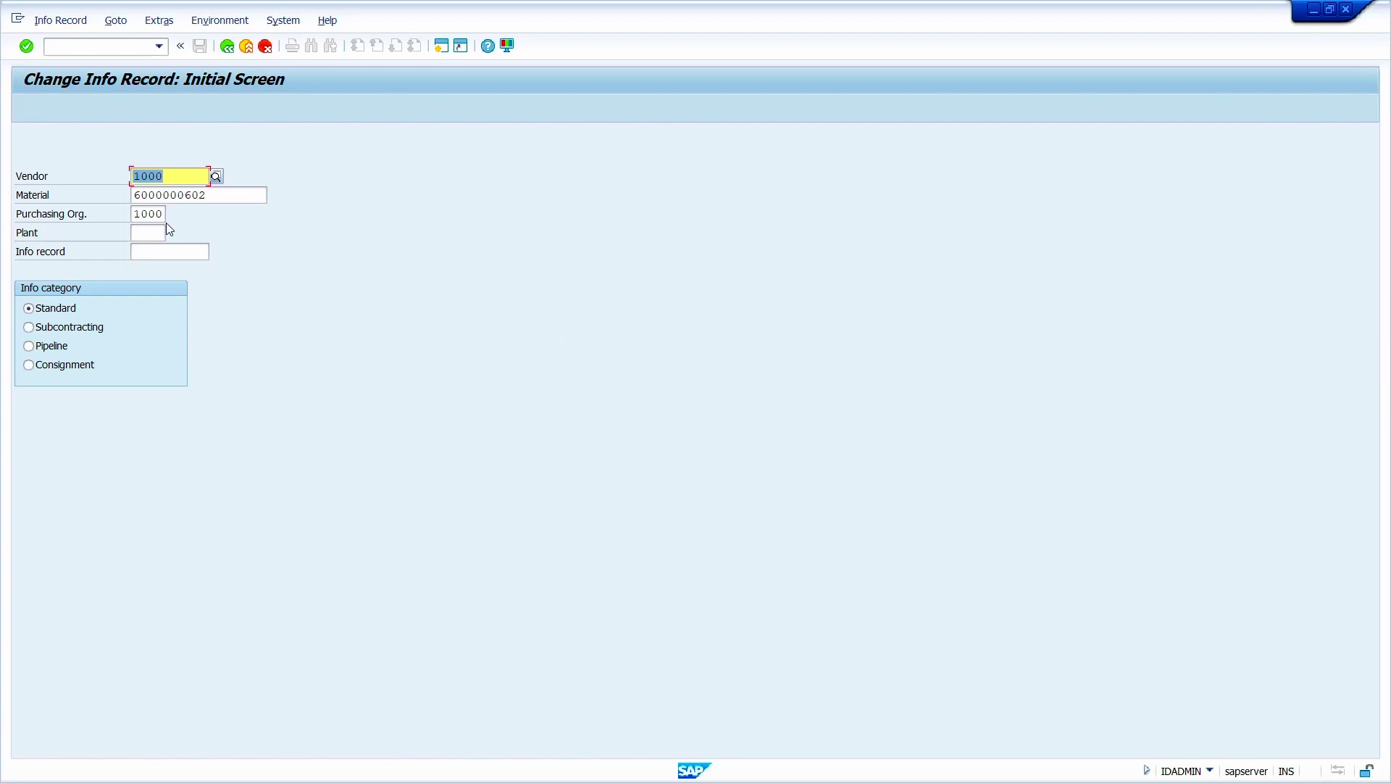
key(Return)
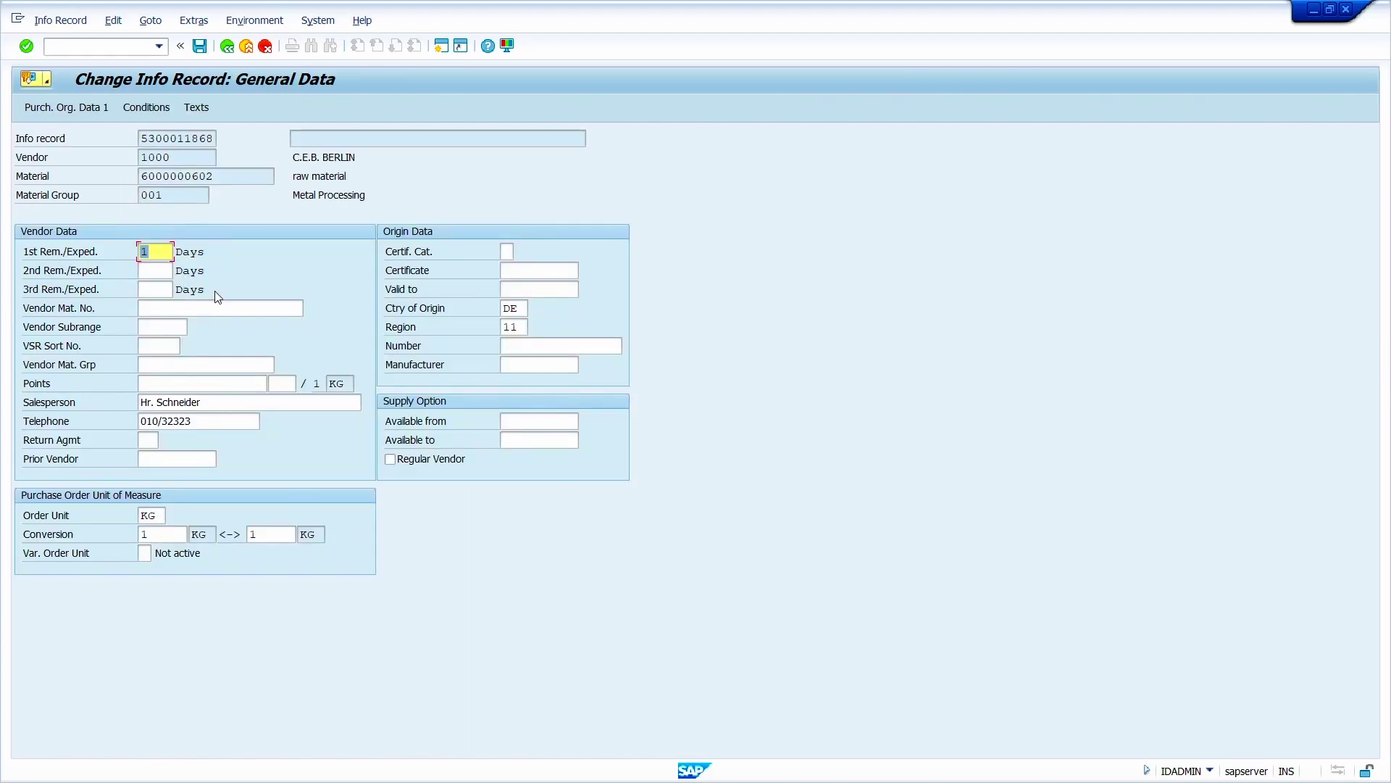
key(Return)
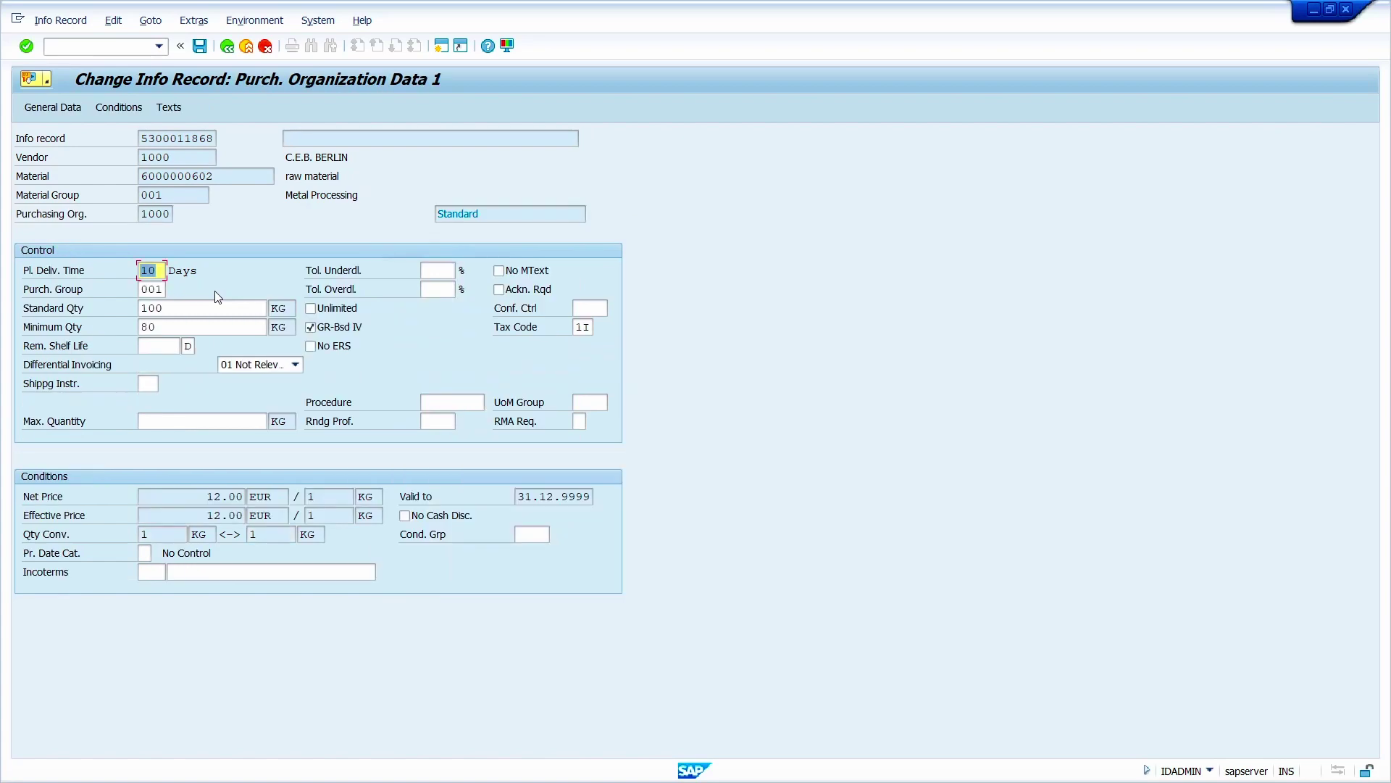
Open the info record's price conditions for the validity period from 06.01.2024 to 31.12.9999.
click(127, 112)
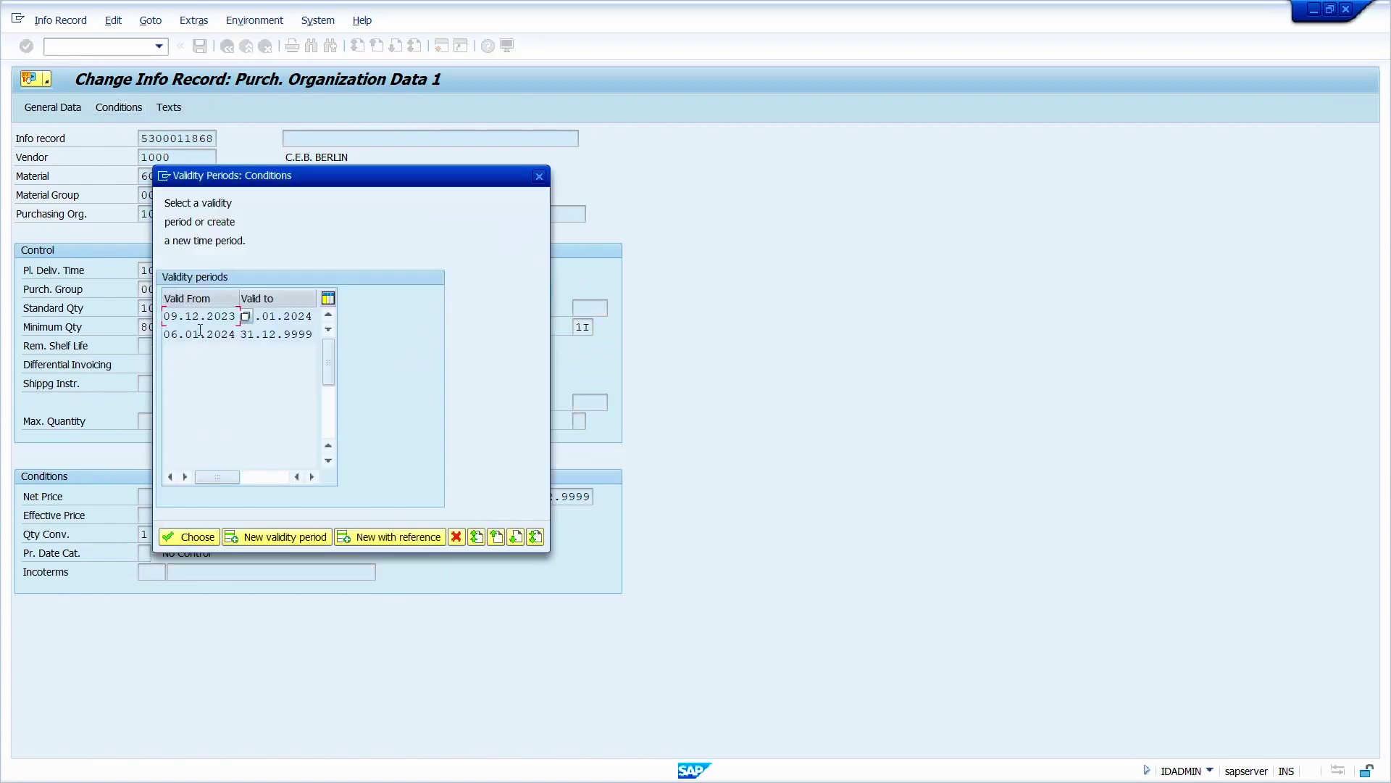
click(195, 333)
click(181, 535)
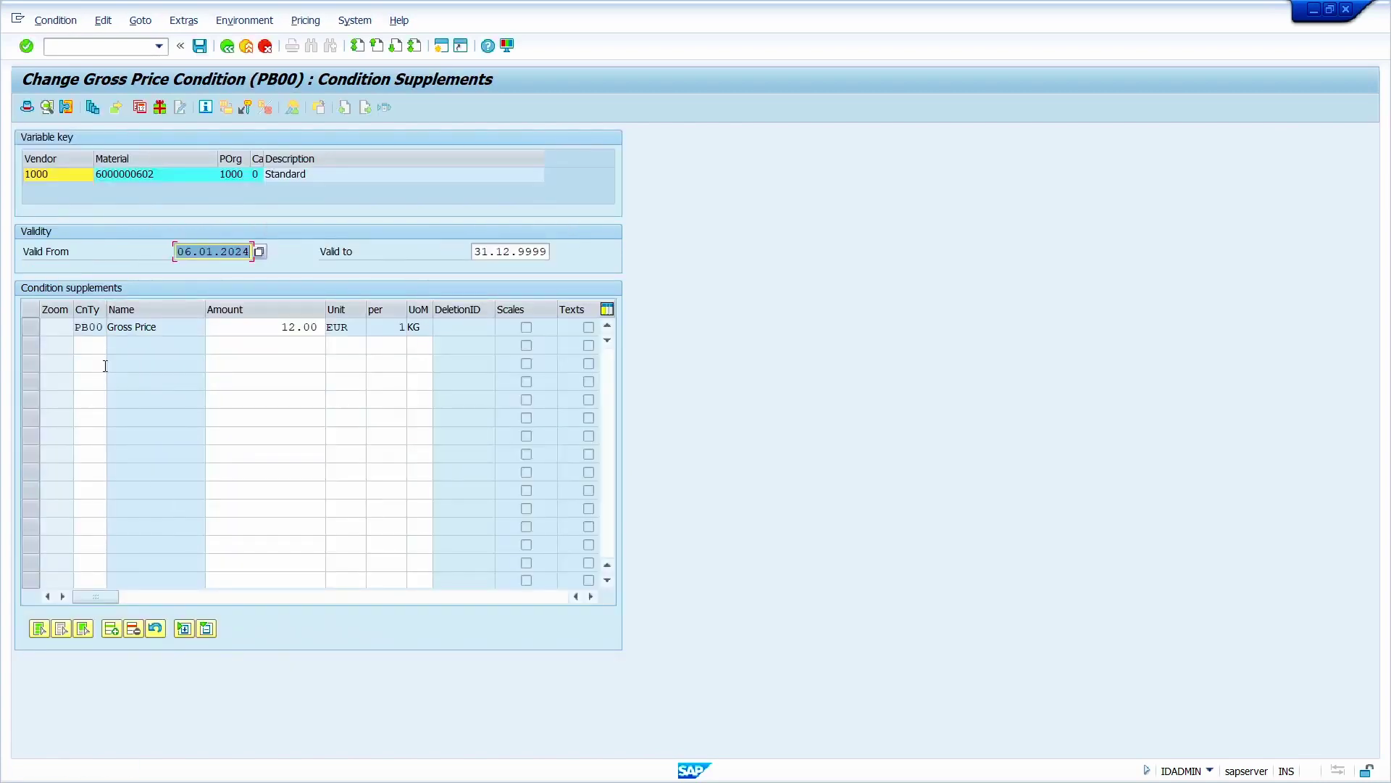
Add condition type FRA2 (Freight %) with 10% below the gross price, and save the info record.
click(93, 345)
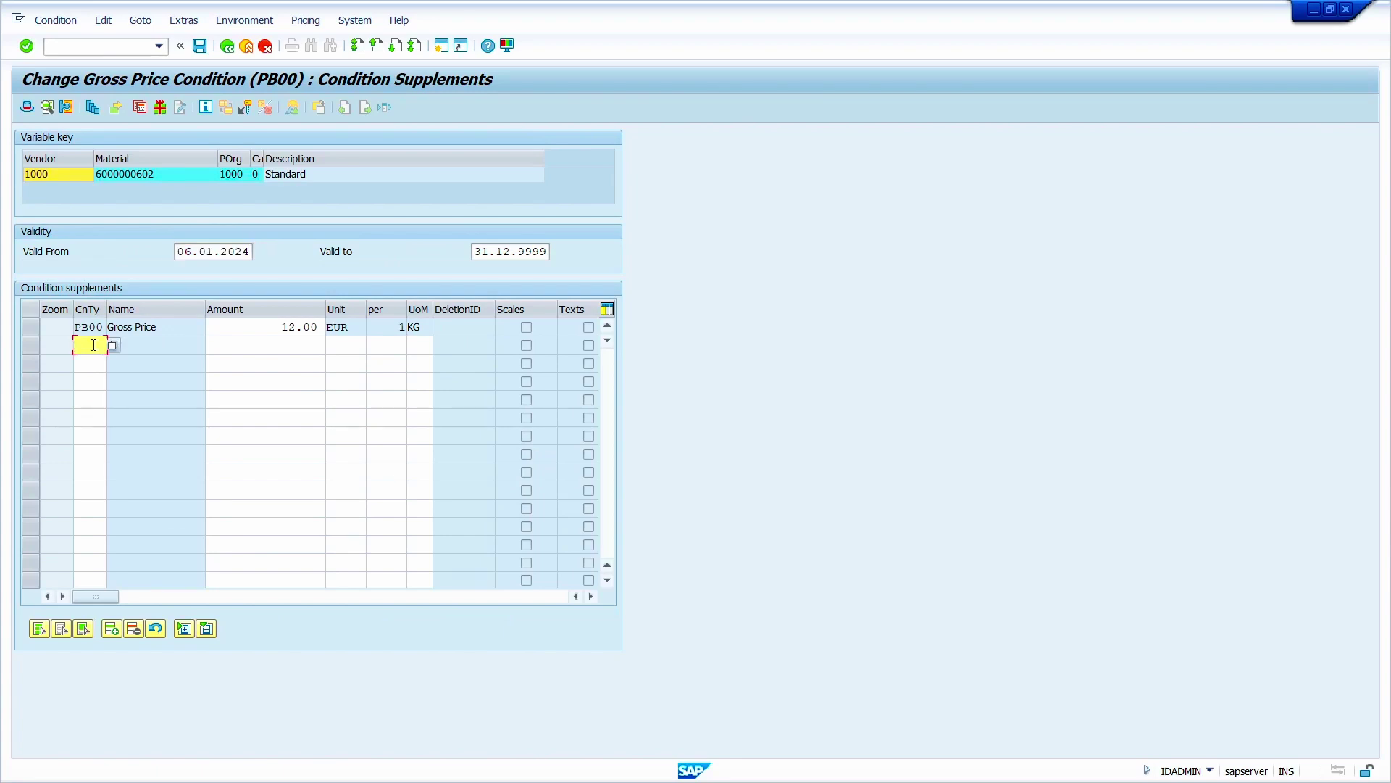
text(fra2)
key(Tab)
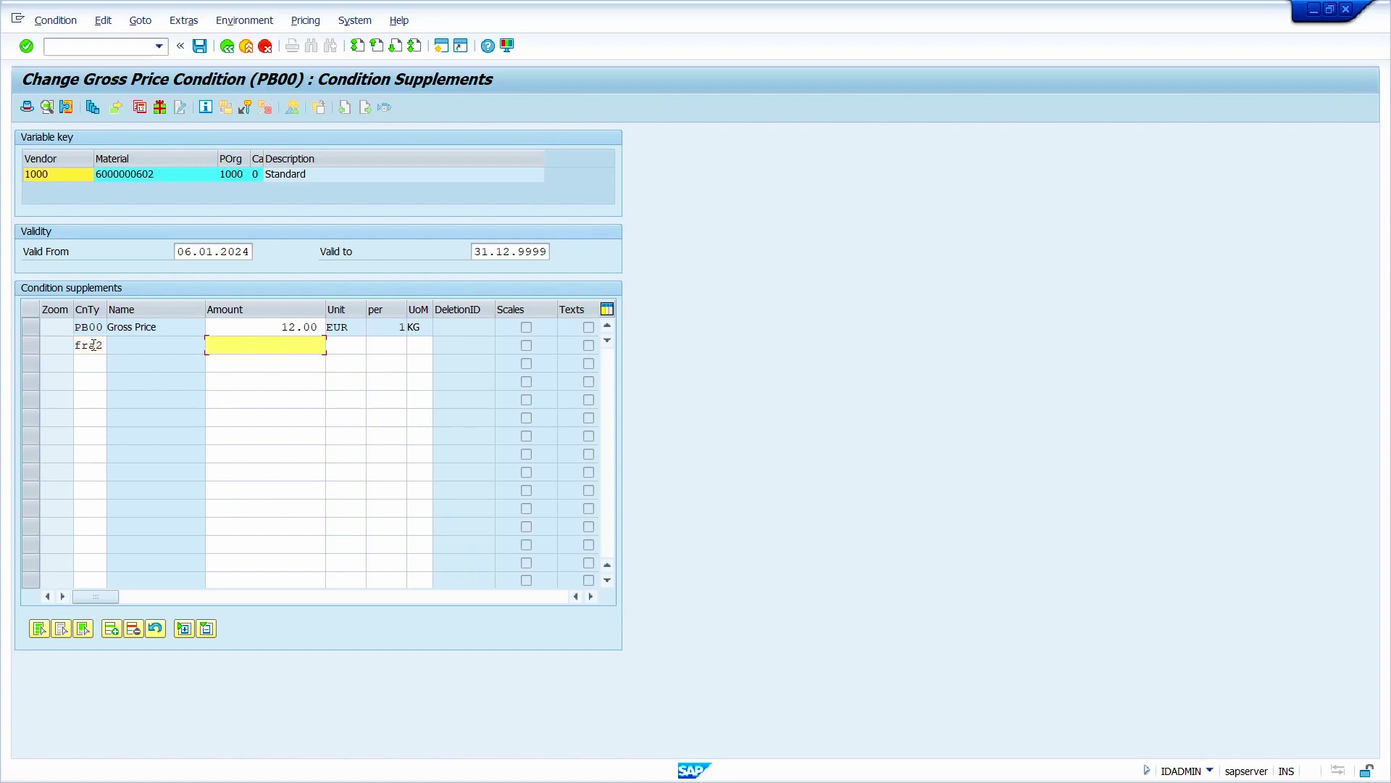
text(10)
key(Return)
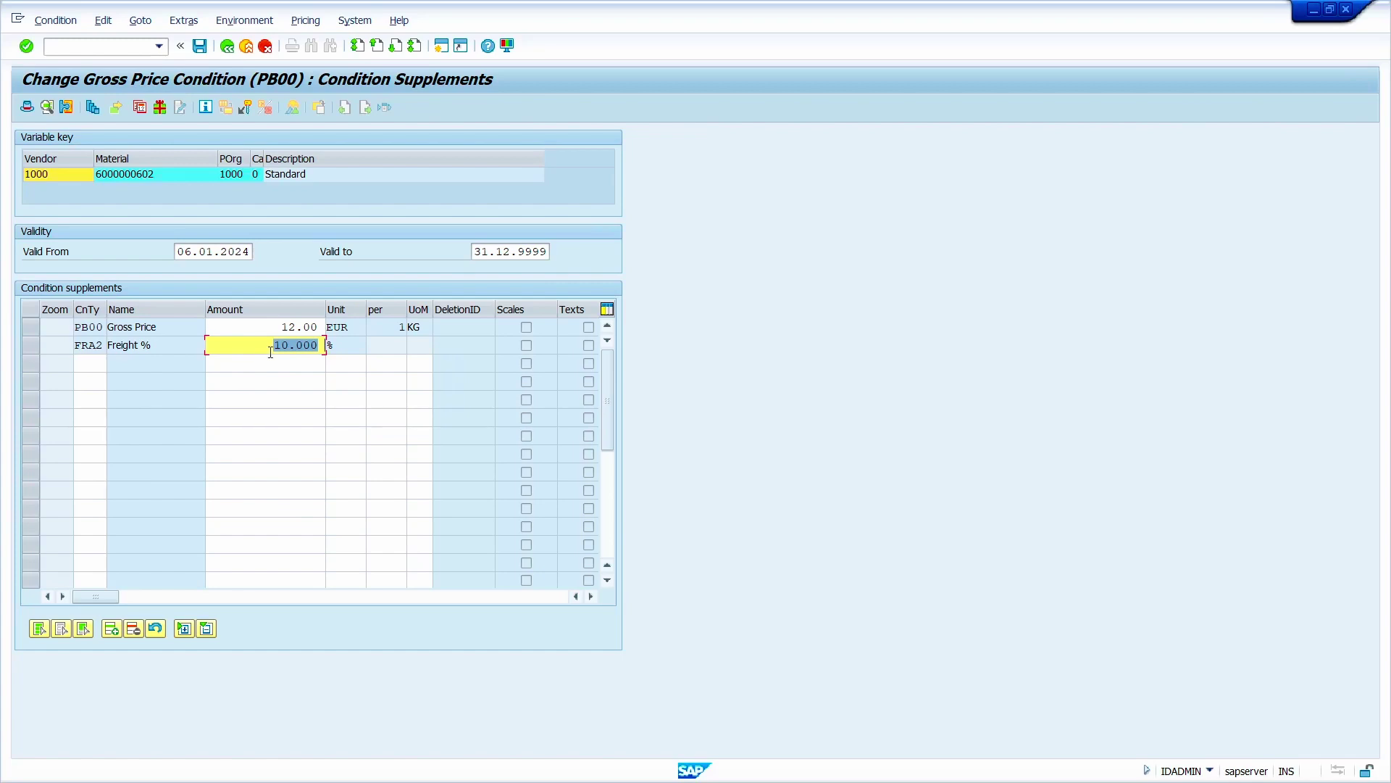
click(200, 47)
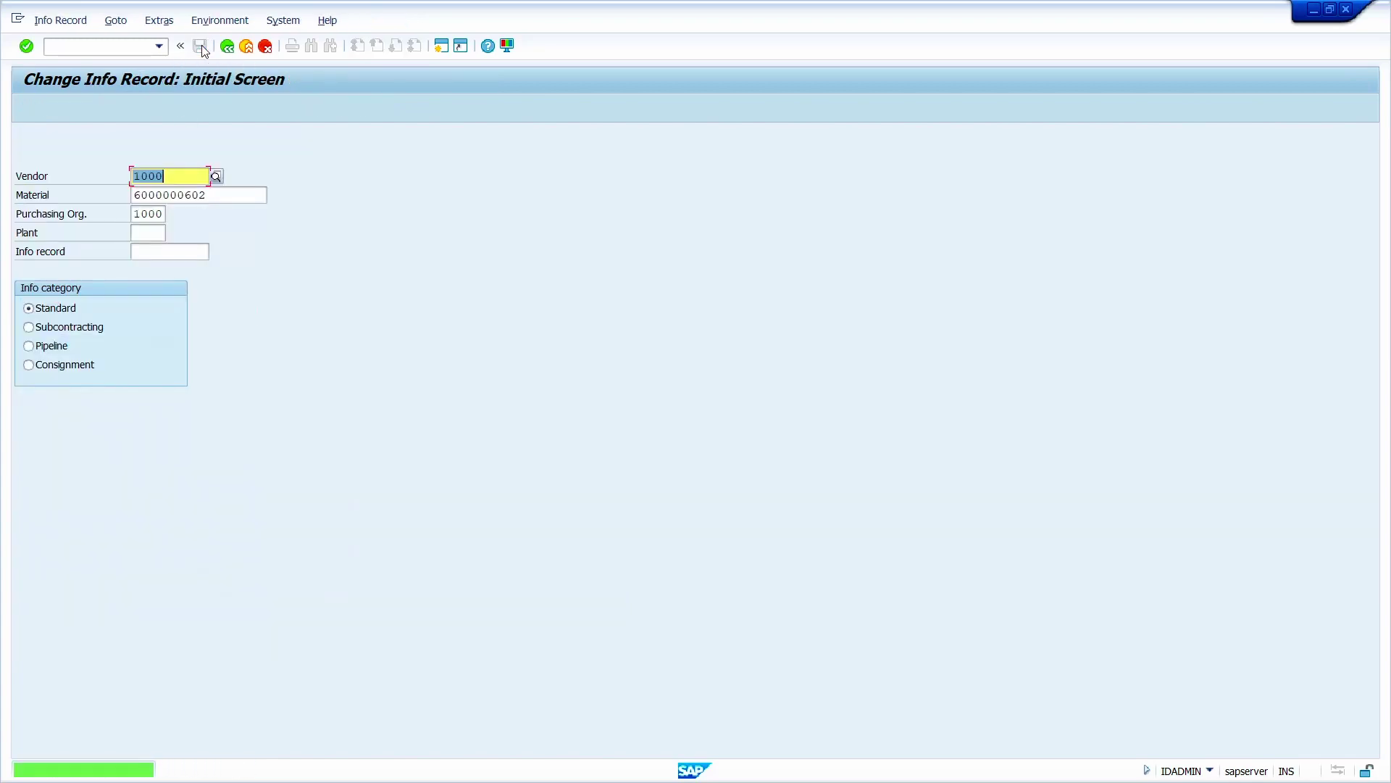
Start another purchase order with ME21N and choose vendor 1000.
click(121, 46)
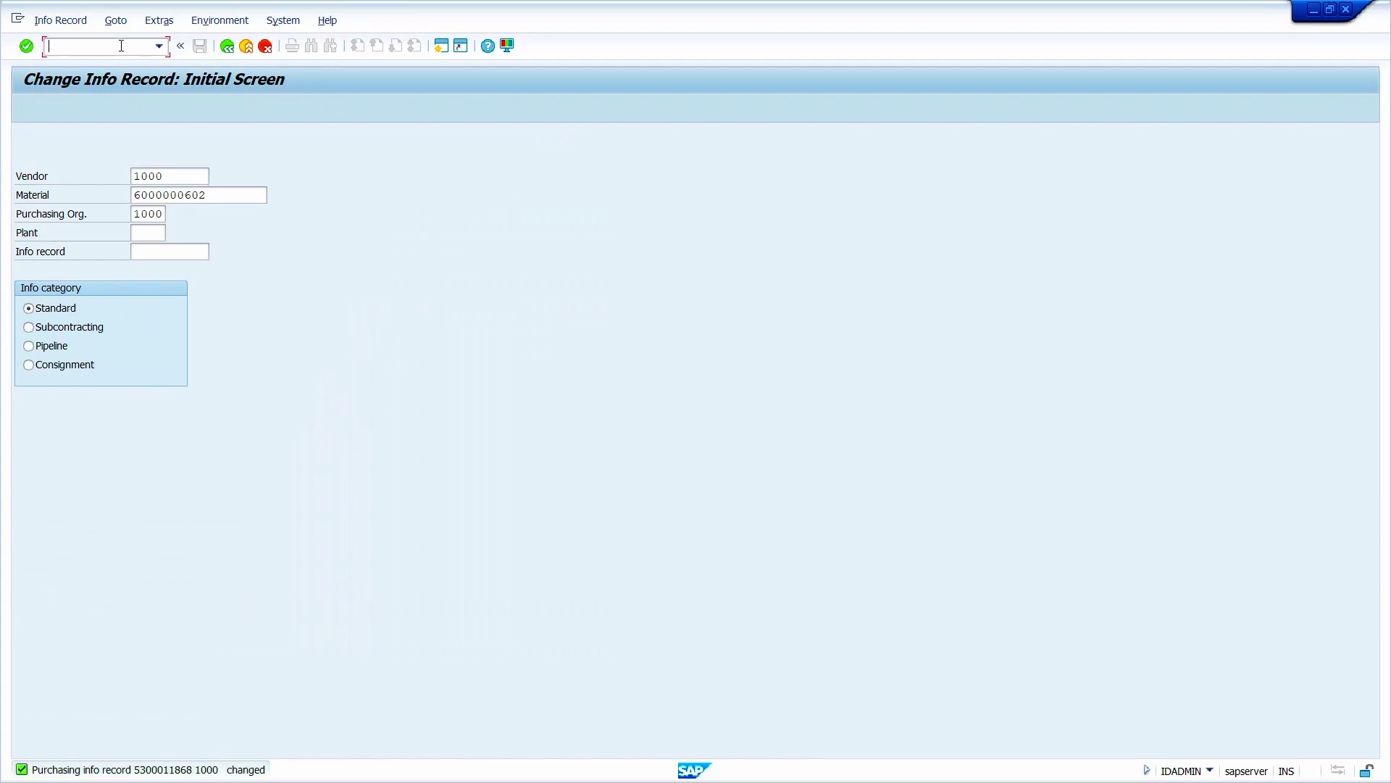
text(/nme21n)
key(Return)
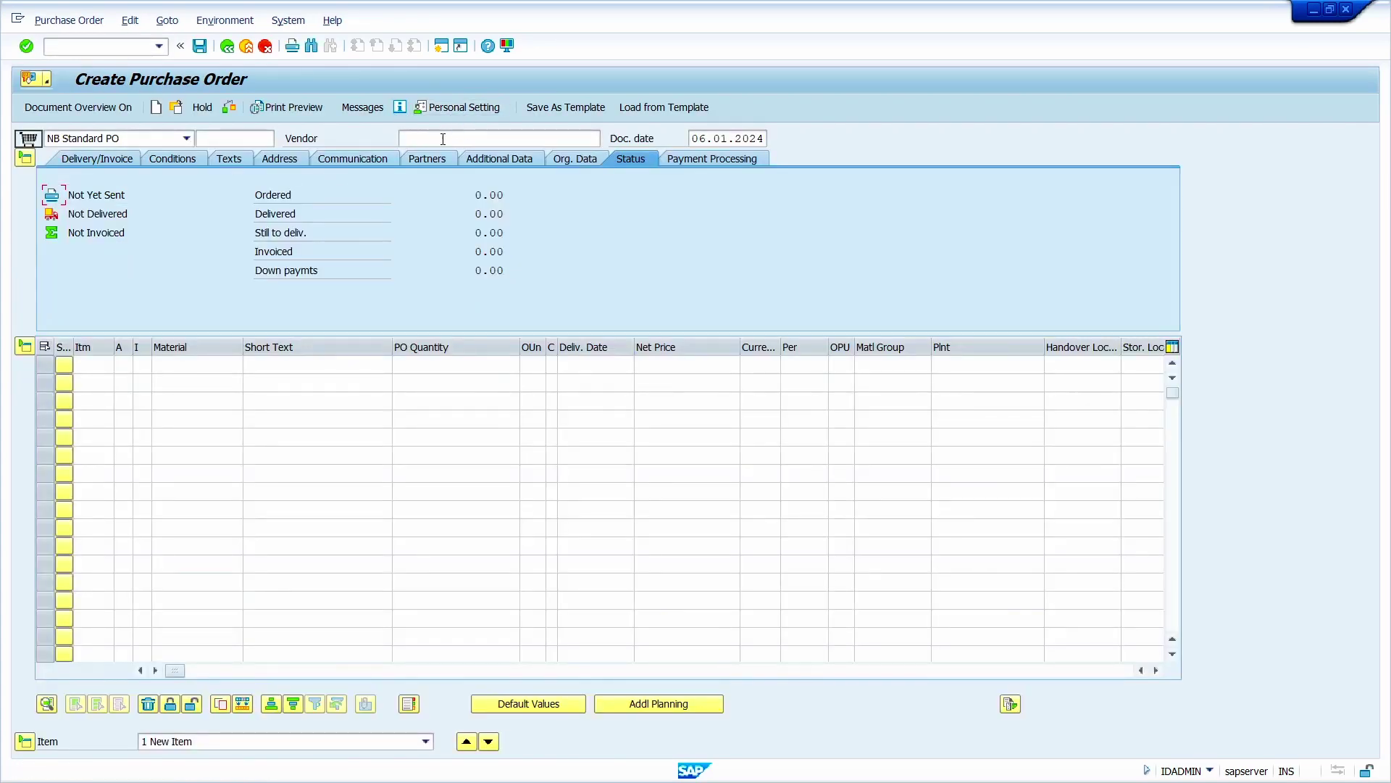
click(443, 138)
click(448, 158)
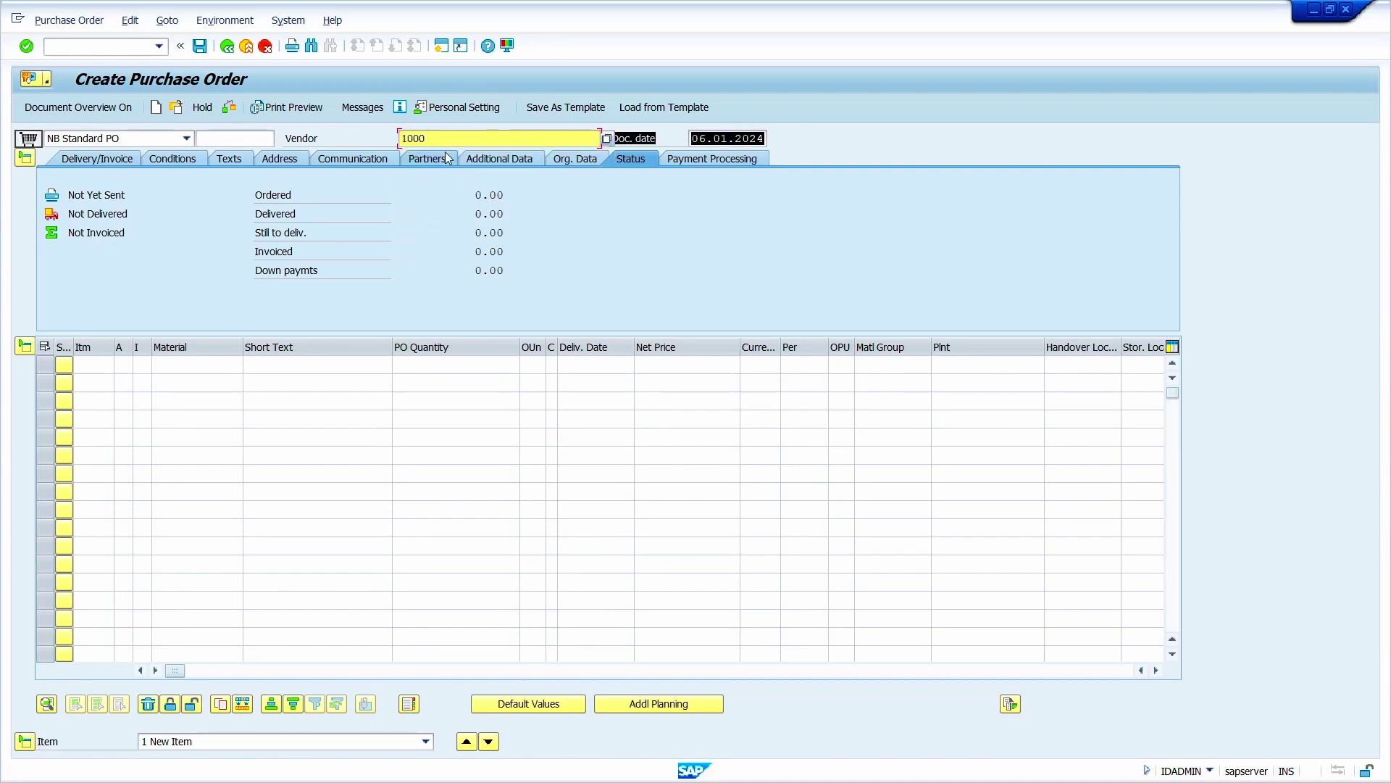
click(187, 365)
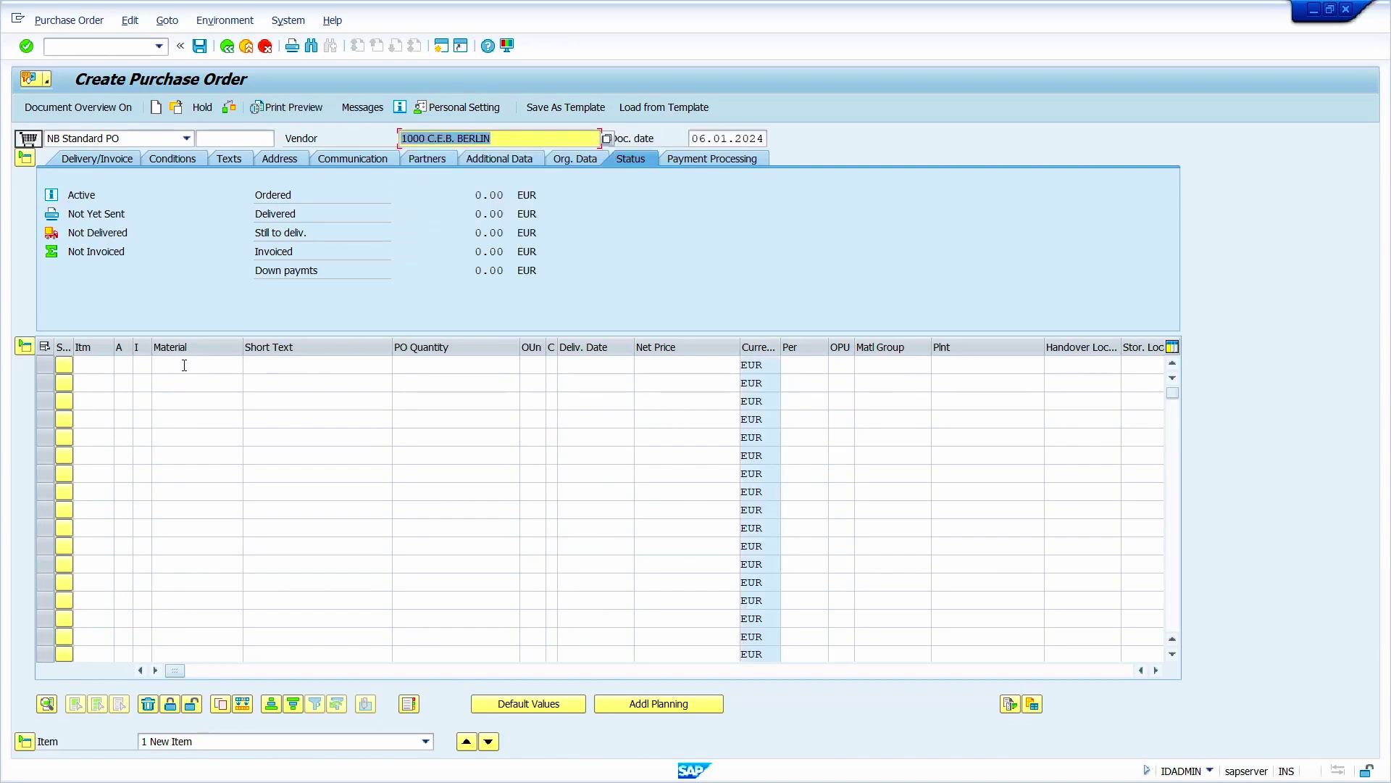
key(super+v)
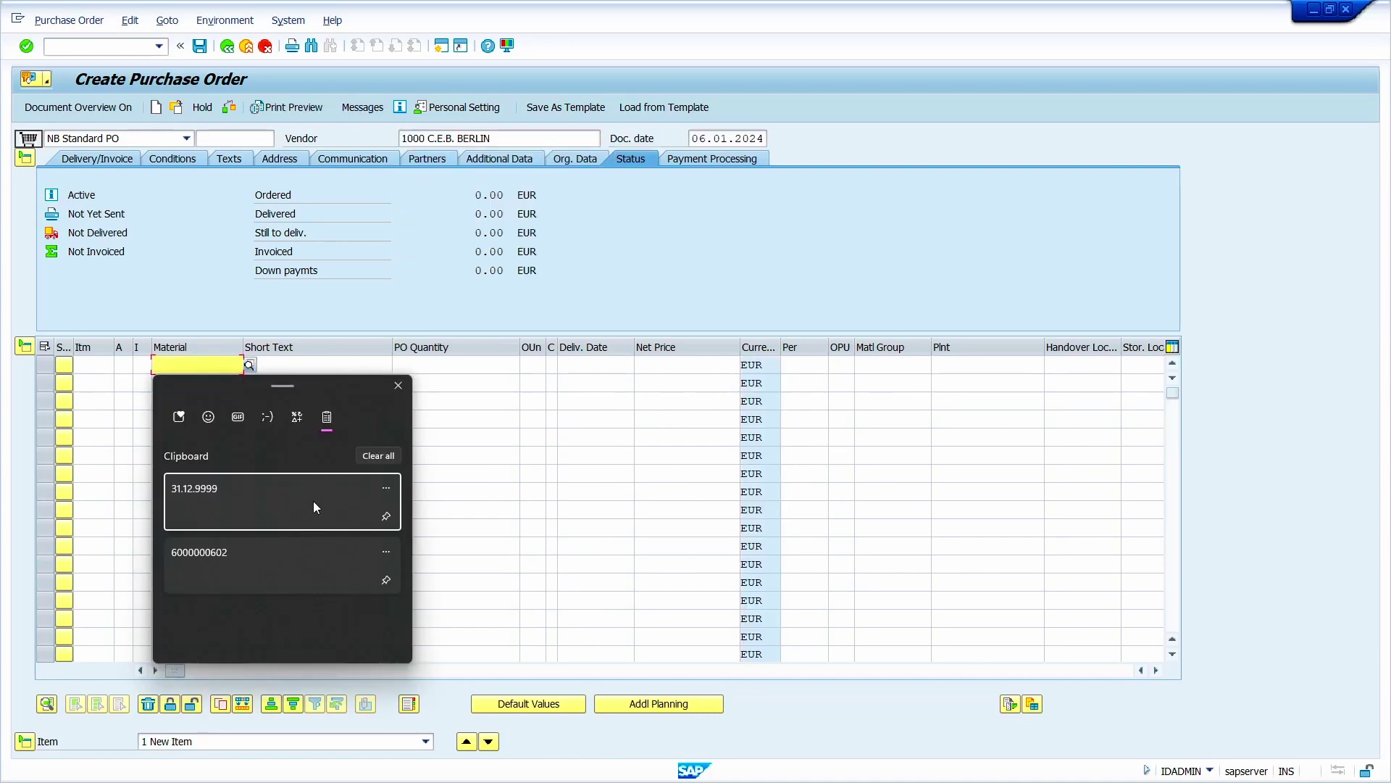
click(286, 553)
key(Tab)
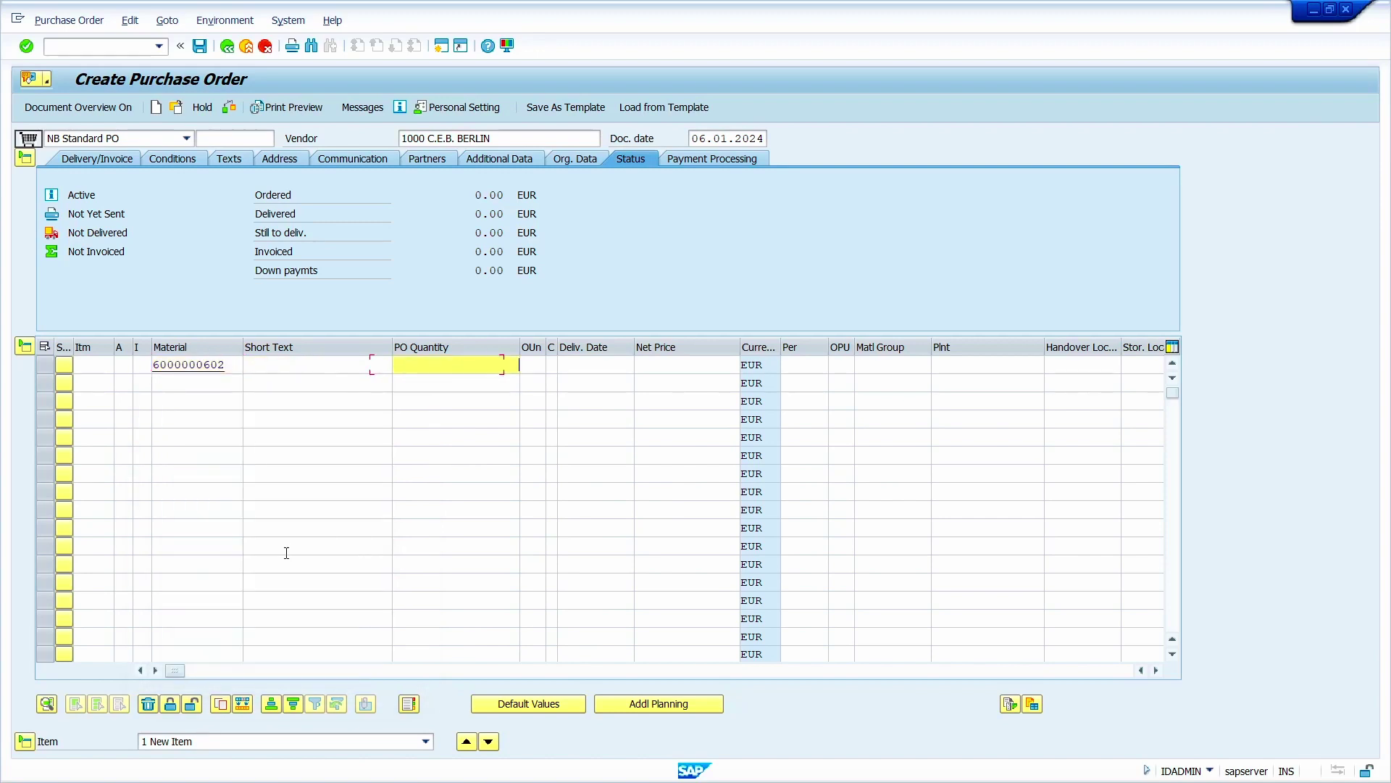
text(20)
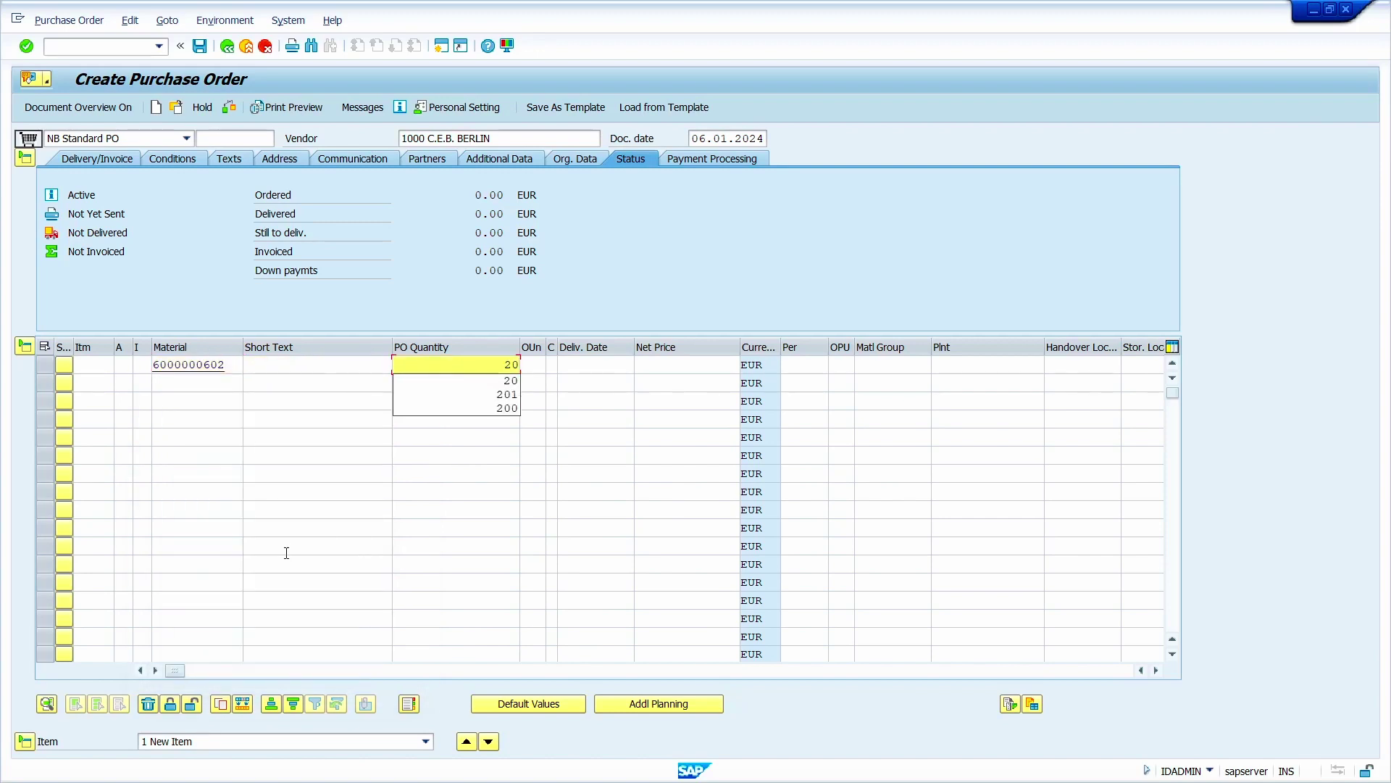
Assign plant 1000 and storage location 0001 to the purchase order item, and display the item's pricing conditions.
key(Tab)
key(Tab)
key(Tab)
key(Tab)
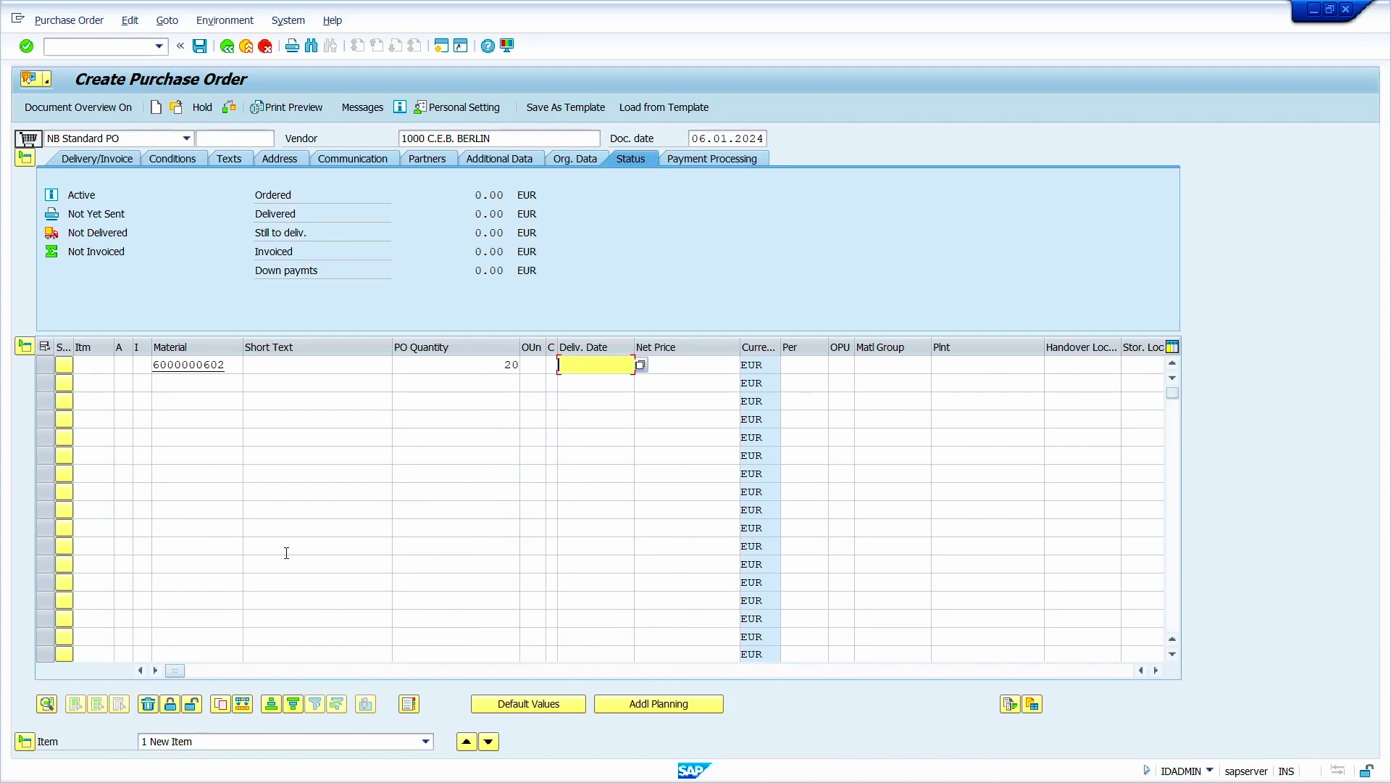
key(Tab)
key(Tab)
key(Tab)
key(Tab)
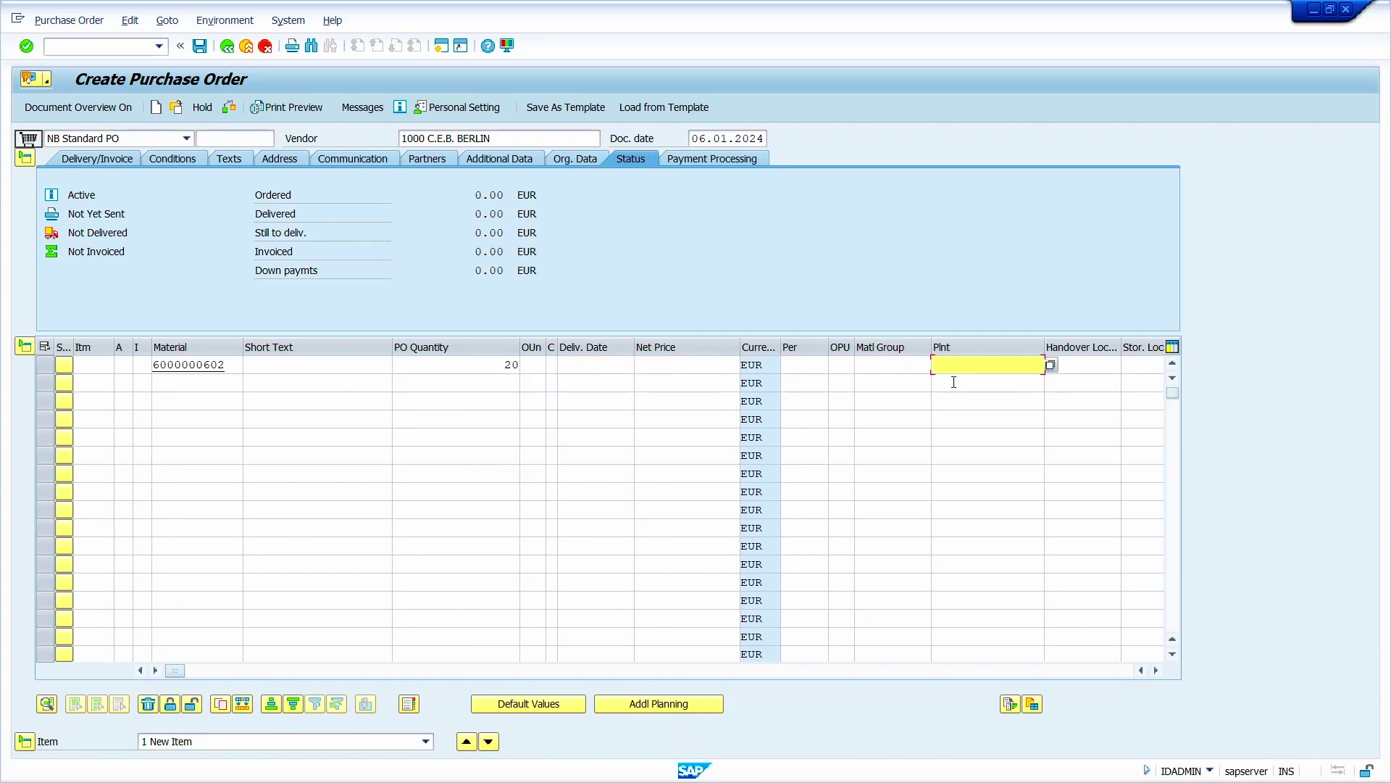
text(1000)
key(Tab)
key(Tab)
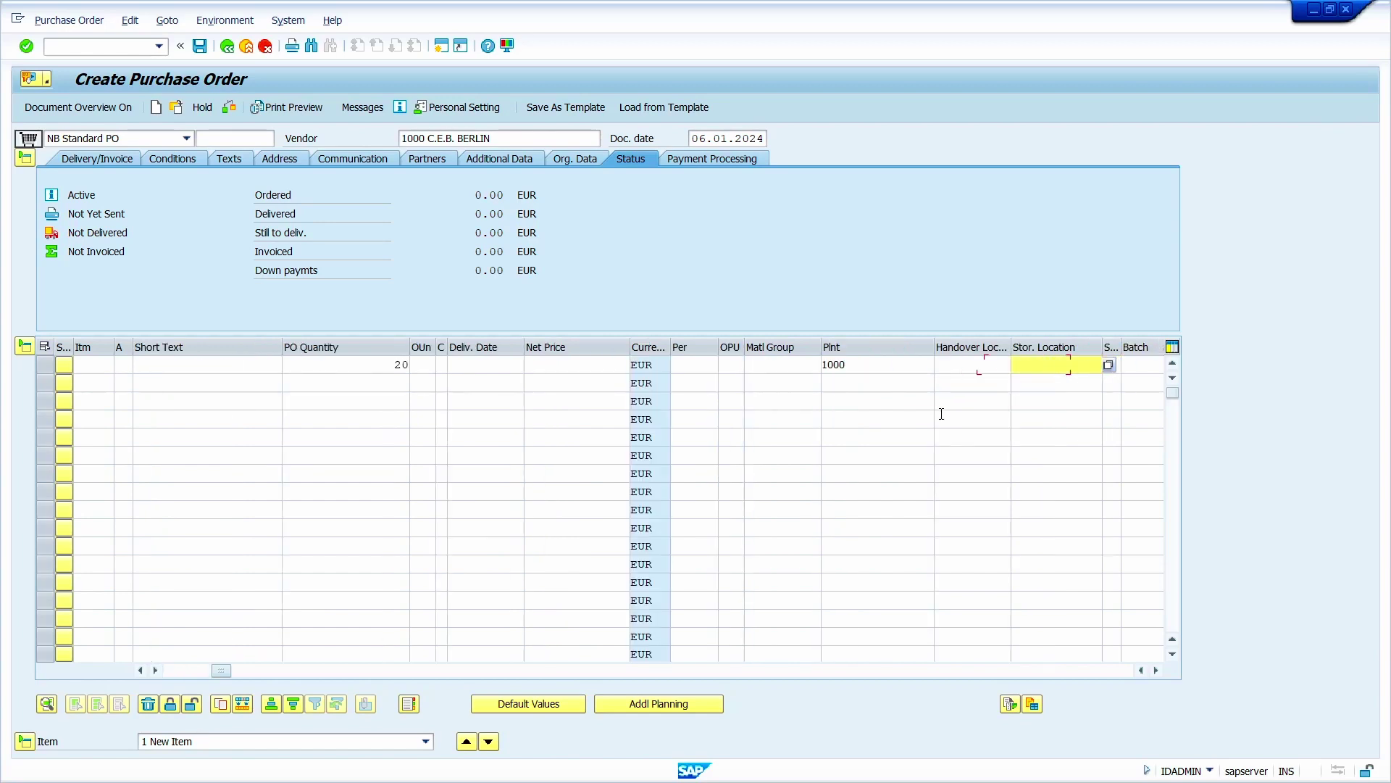
click(1036, 381)
key(Return)
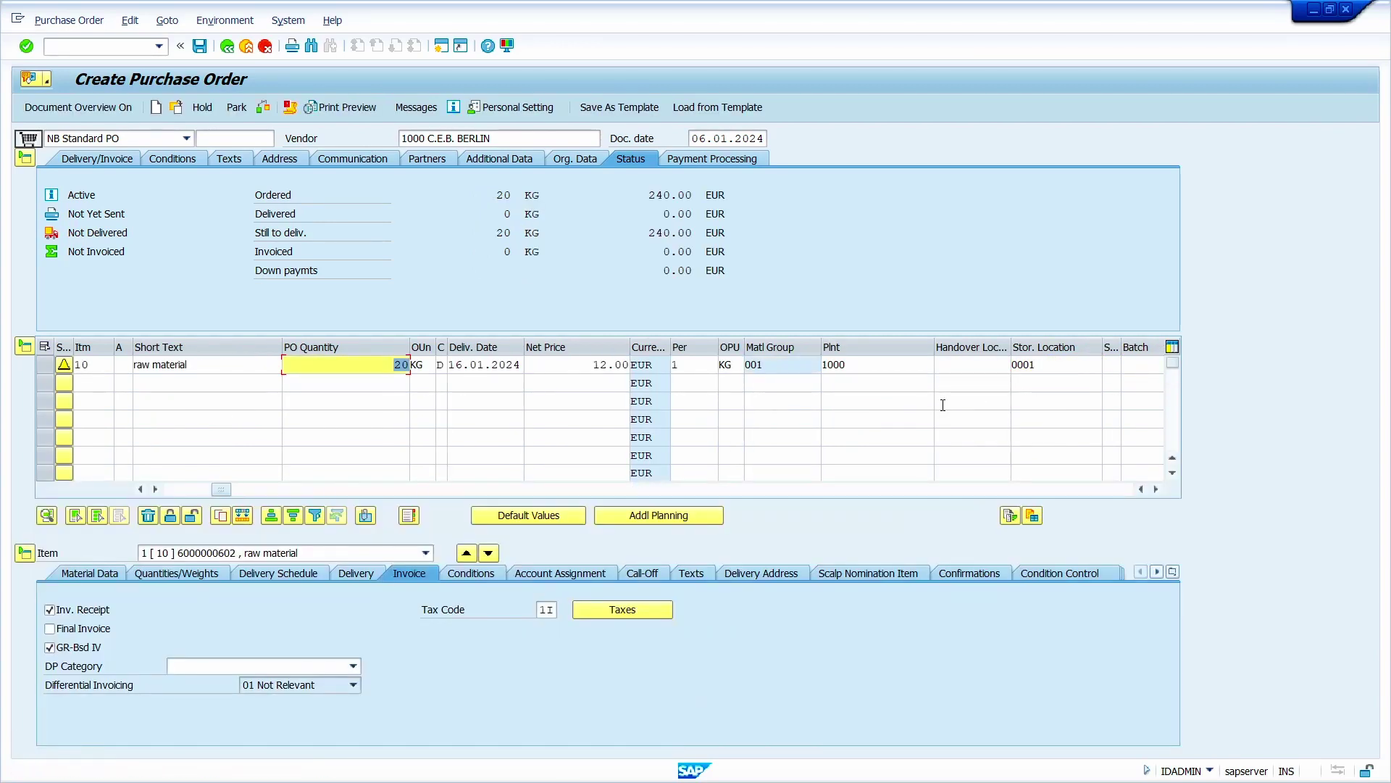
key(Return)
click(479, 572)
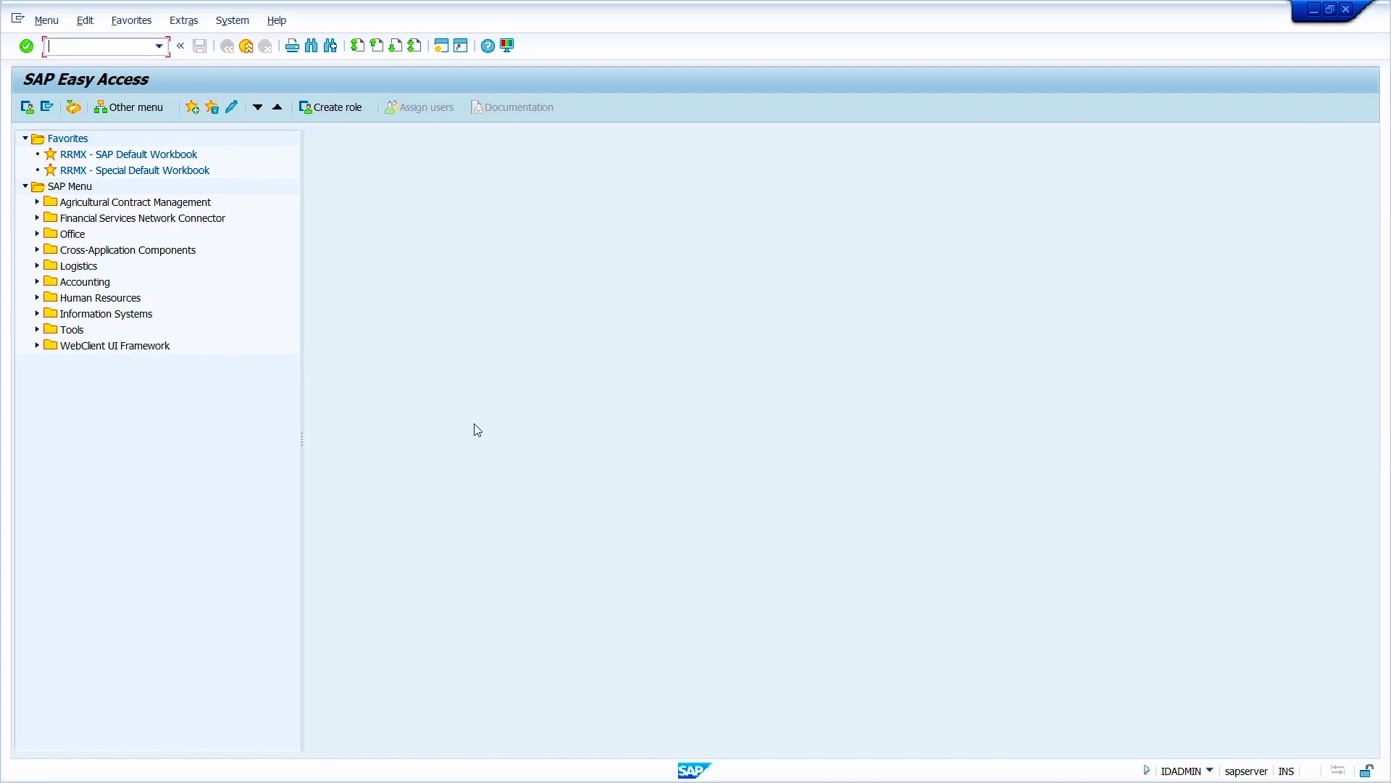
text(me12)
key(Return)
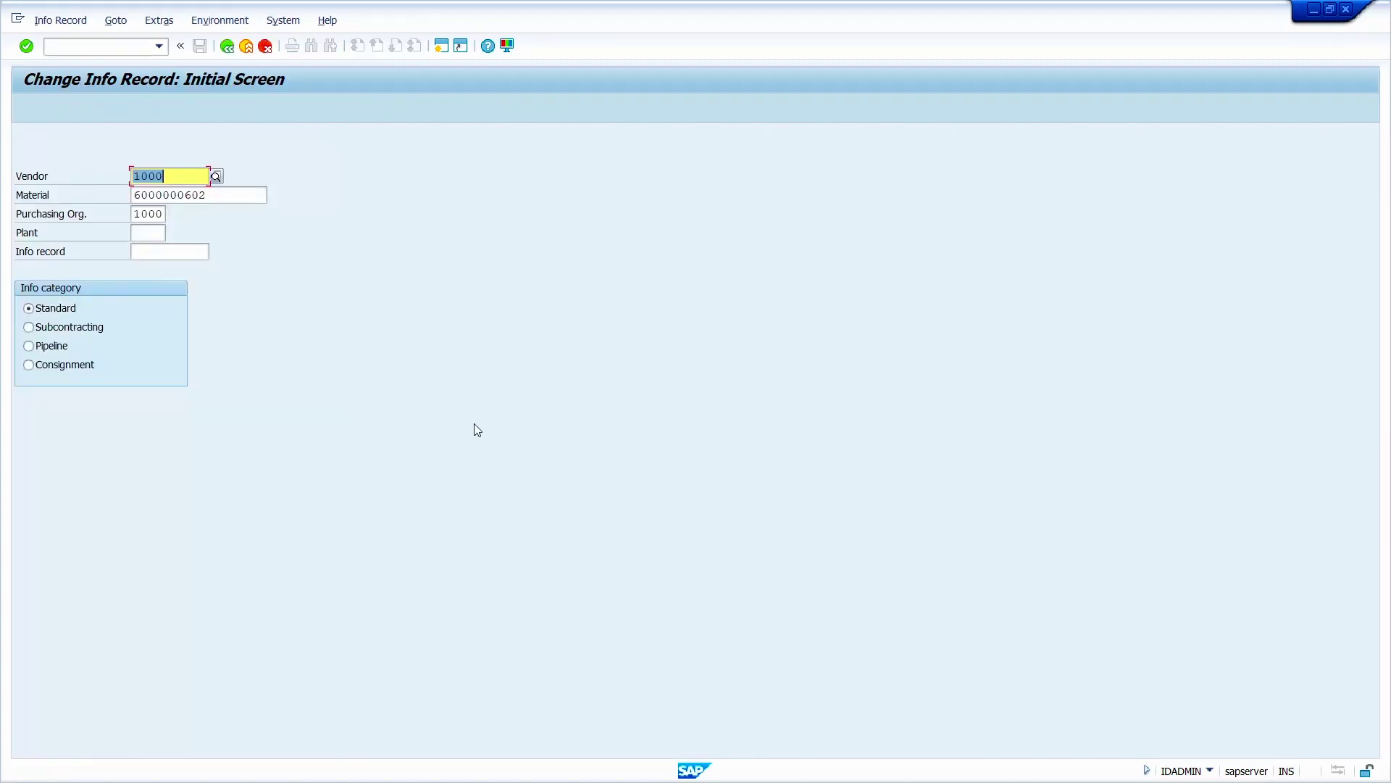
key(Return)
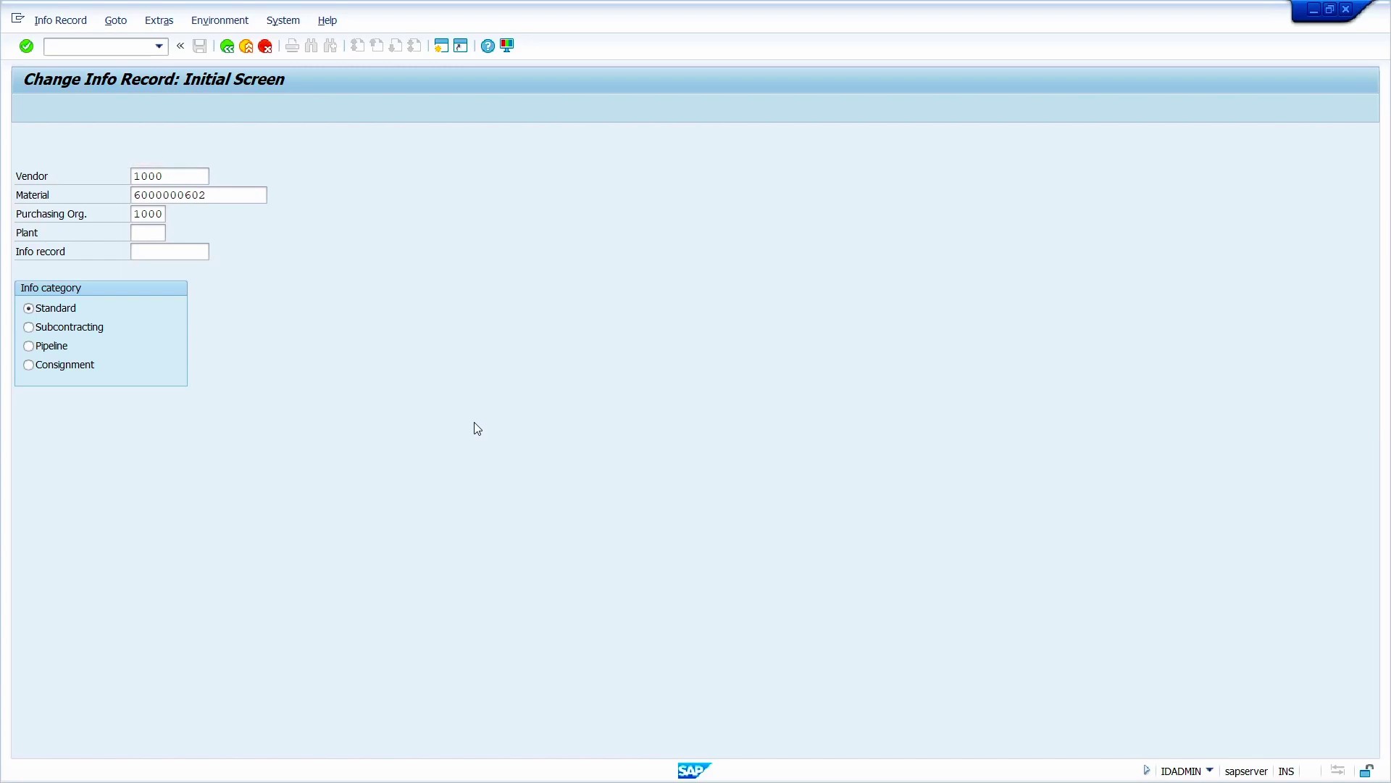
key(Return)
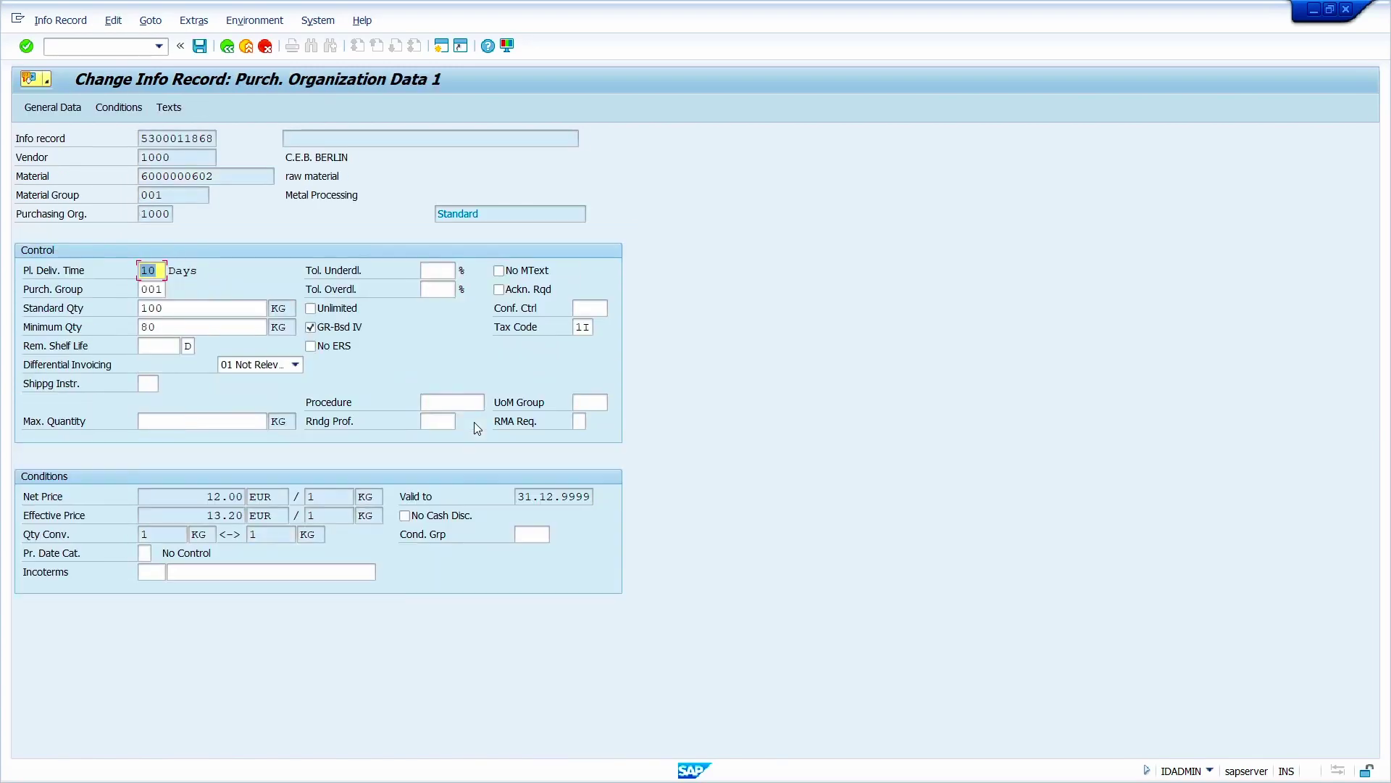
Open the scales of gross price condition PB00 for the validity period from 06.01.2024 to 31.12.9999.
click(129, 111)
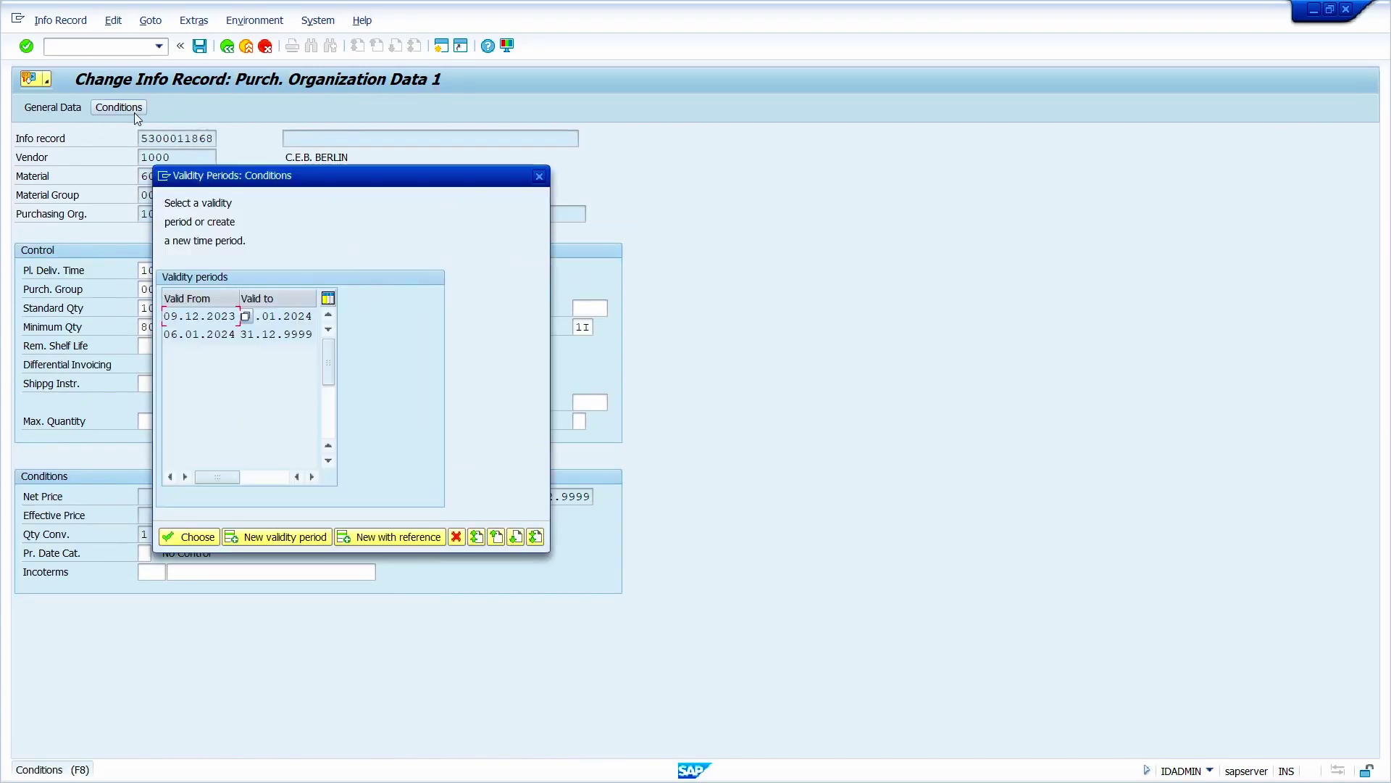
click(198, 333)
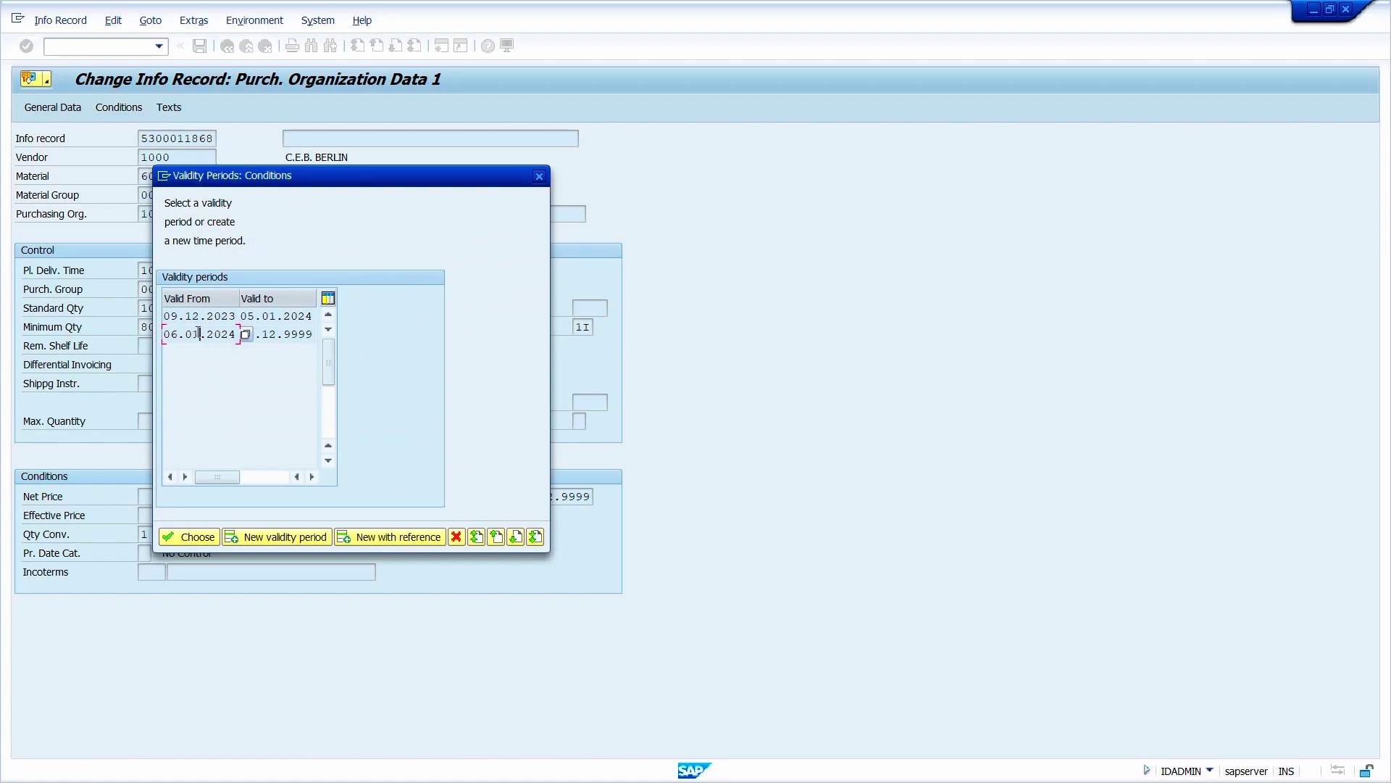
click(189, 538)
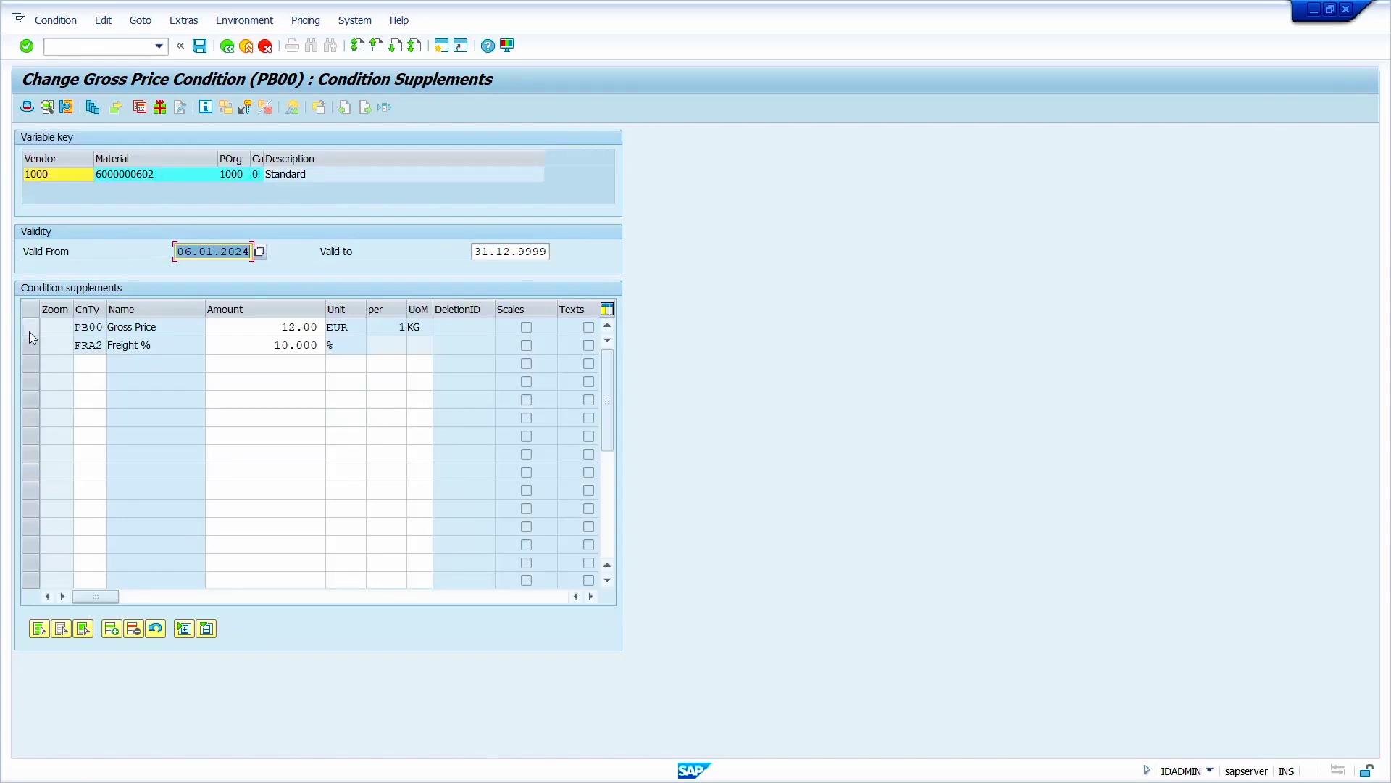
click(37, 328)
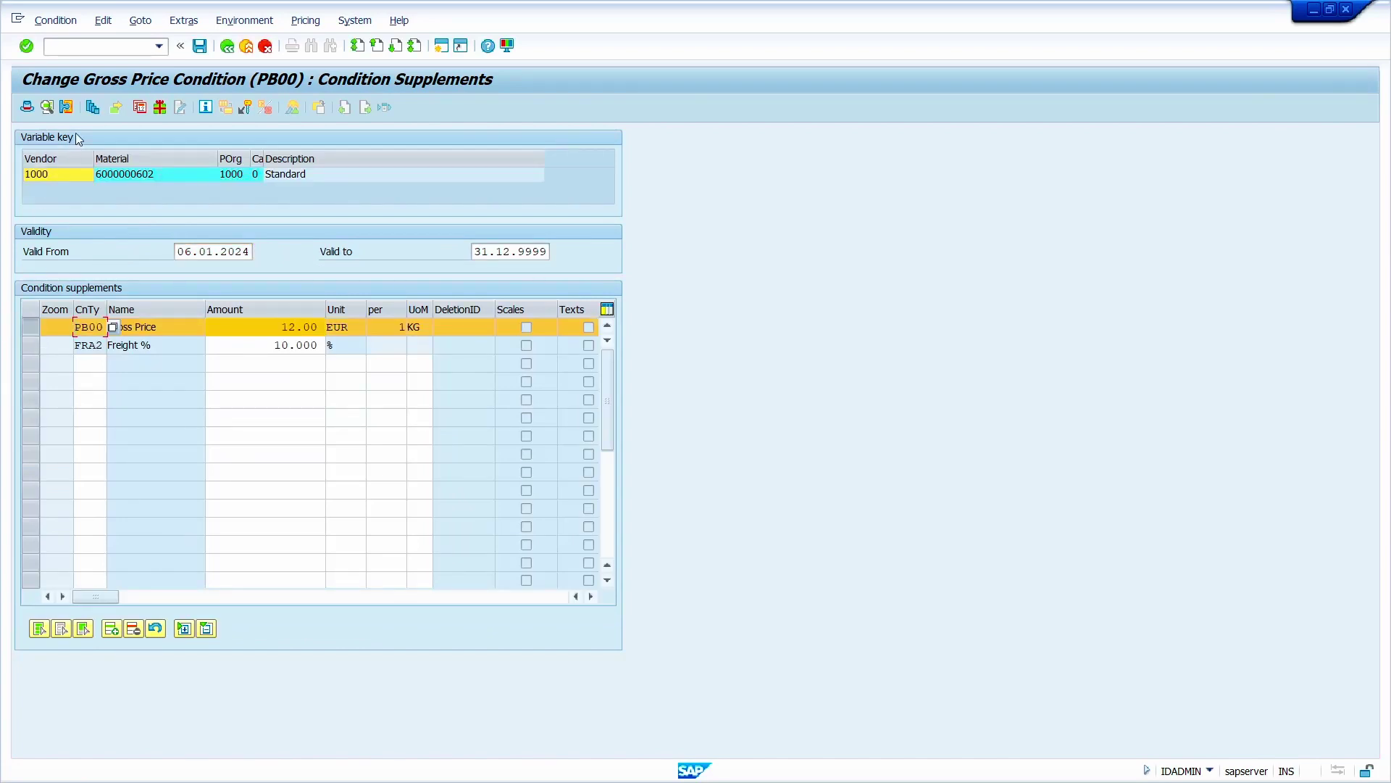
click(92, 108)
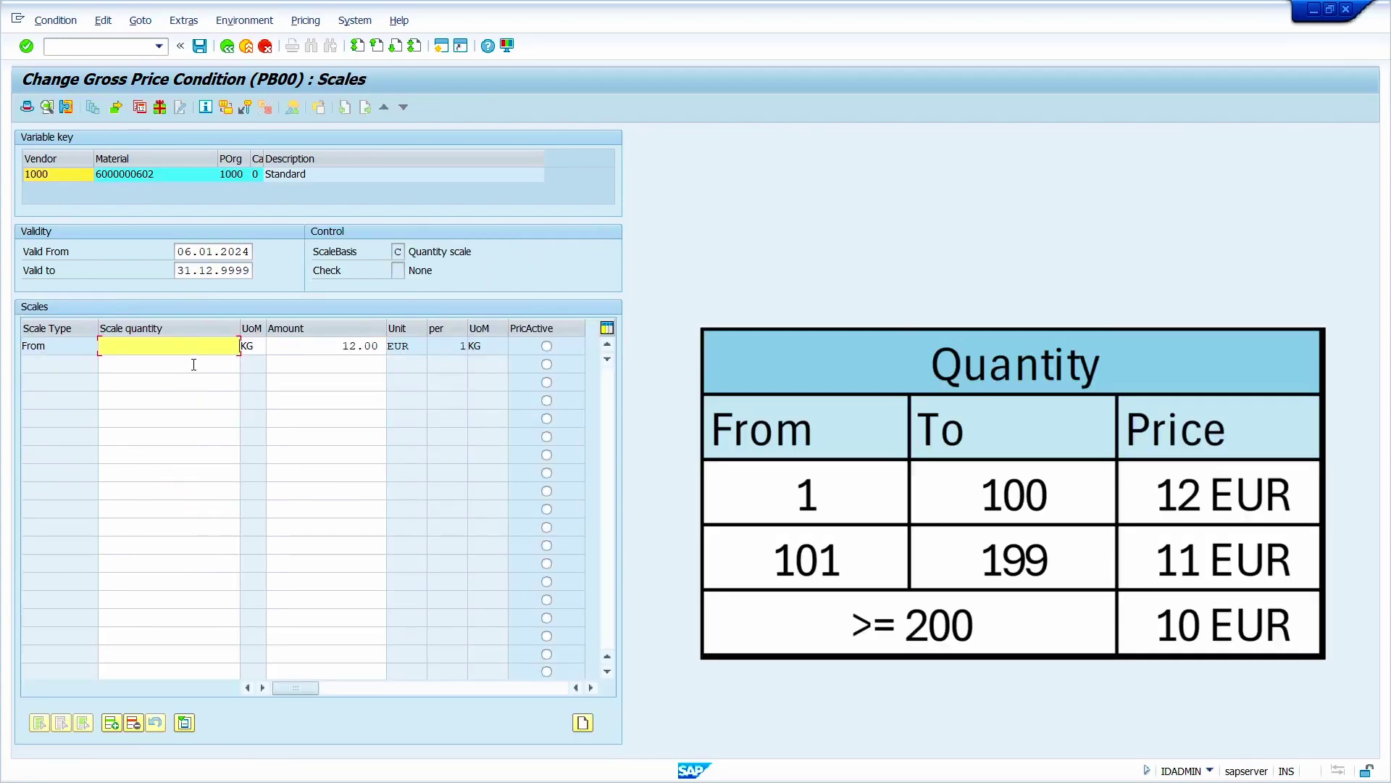
Add scale levels of 11 EUR from 101 KG and 10 EUR from 200 KG, and save the info record.
click(194, 365)
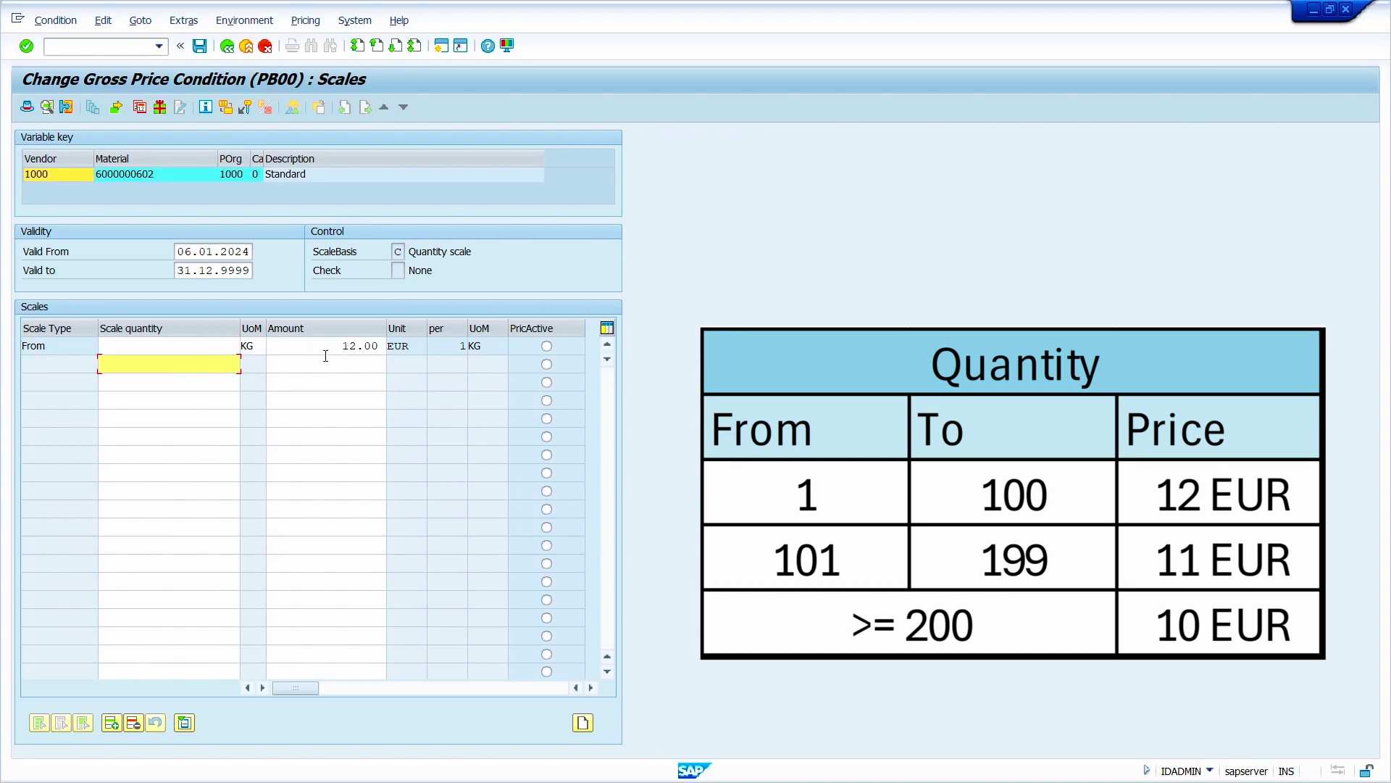
text(101)
click(356, 365)
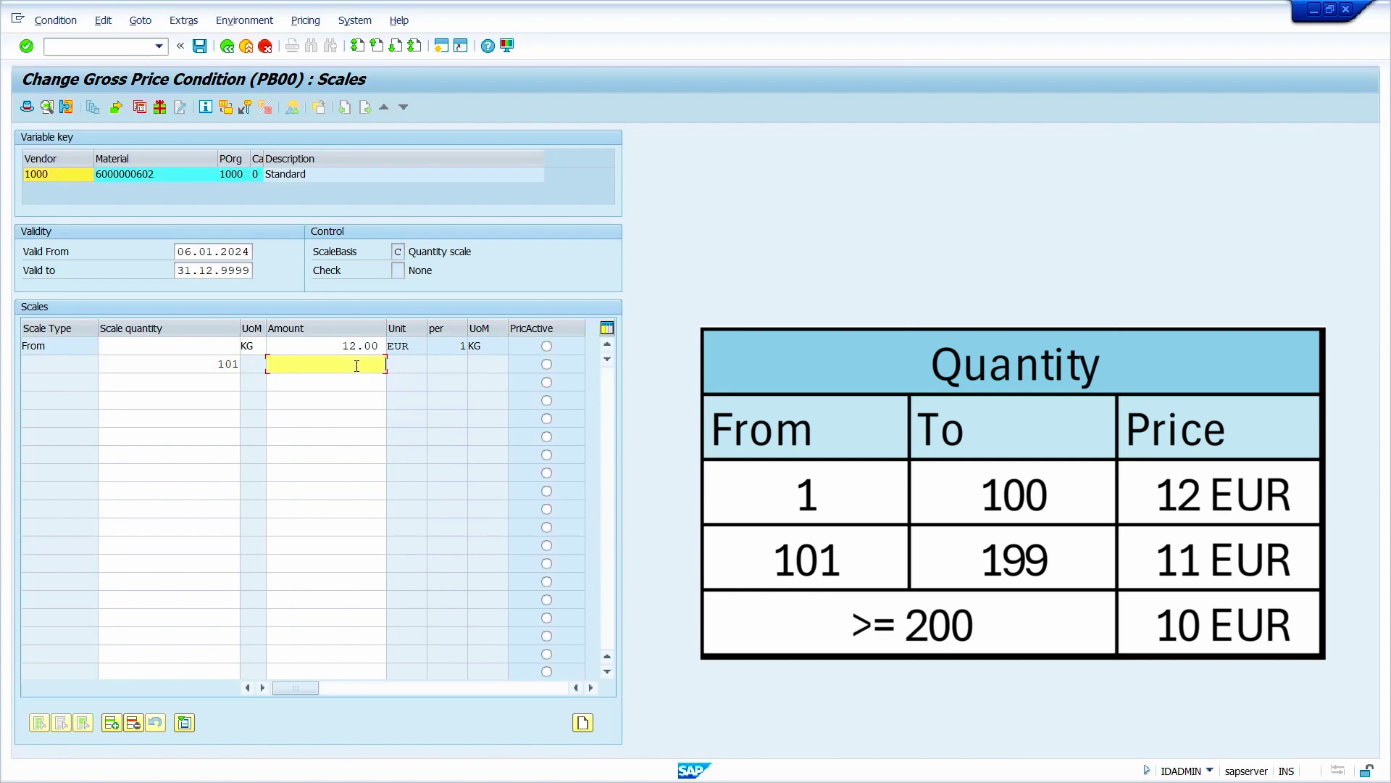
text(11)
click(200, 382)
text(20)
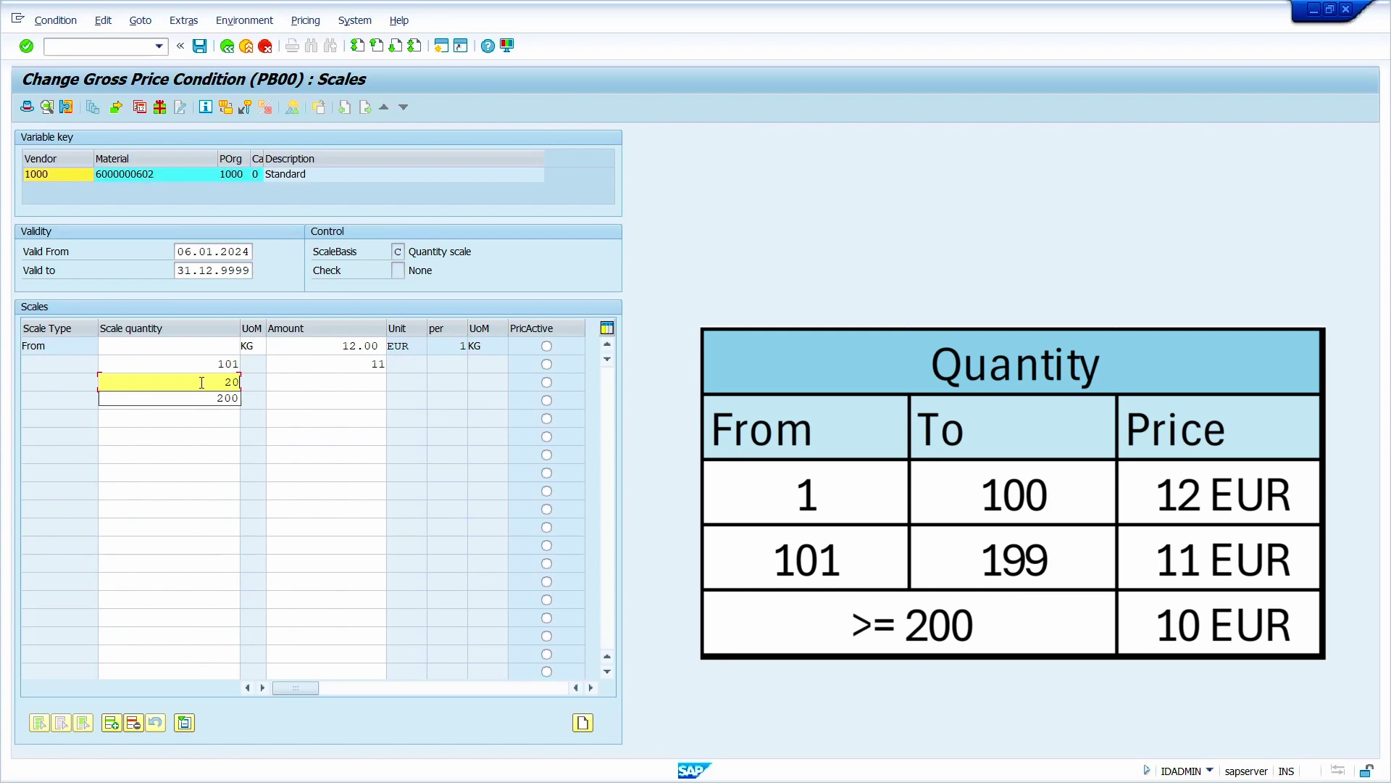
text(0)
click(353, 381)
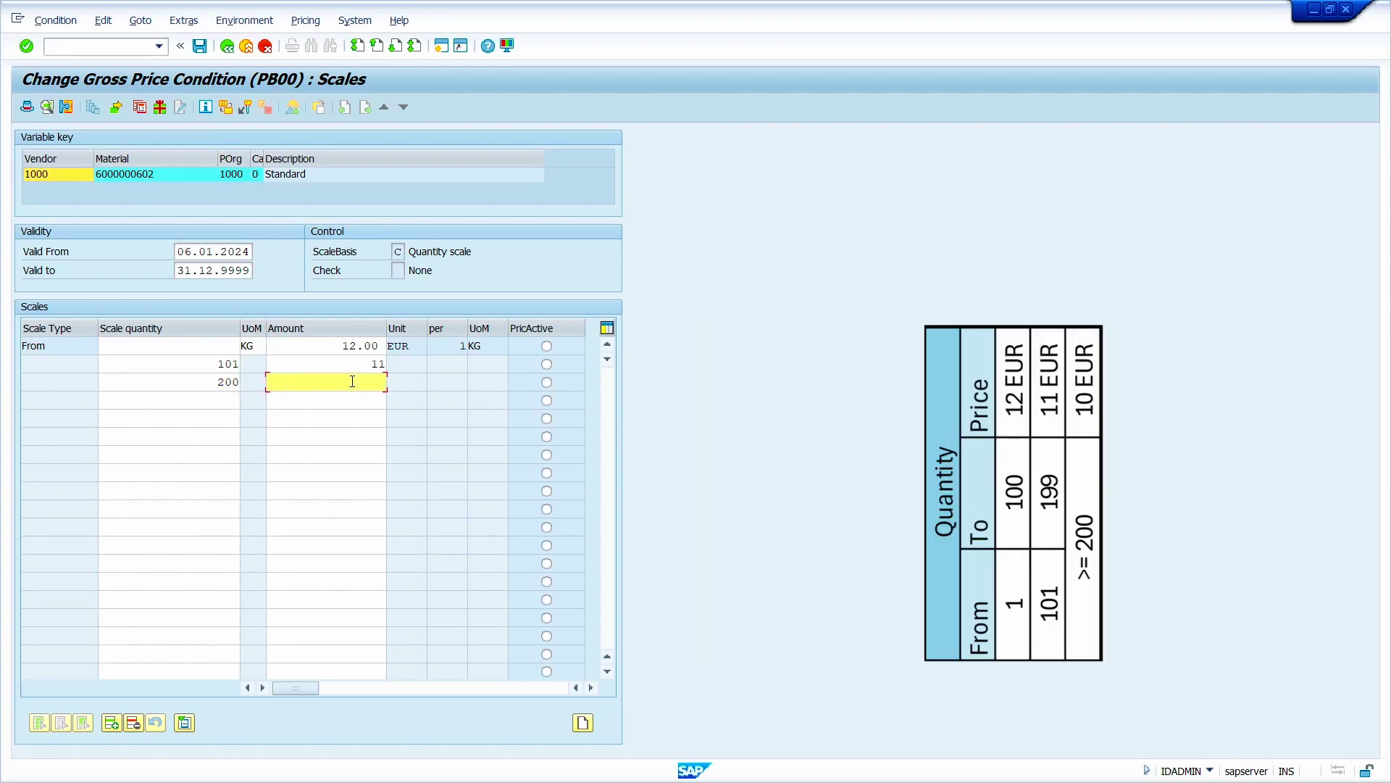
text(10)
key(Return)
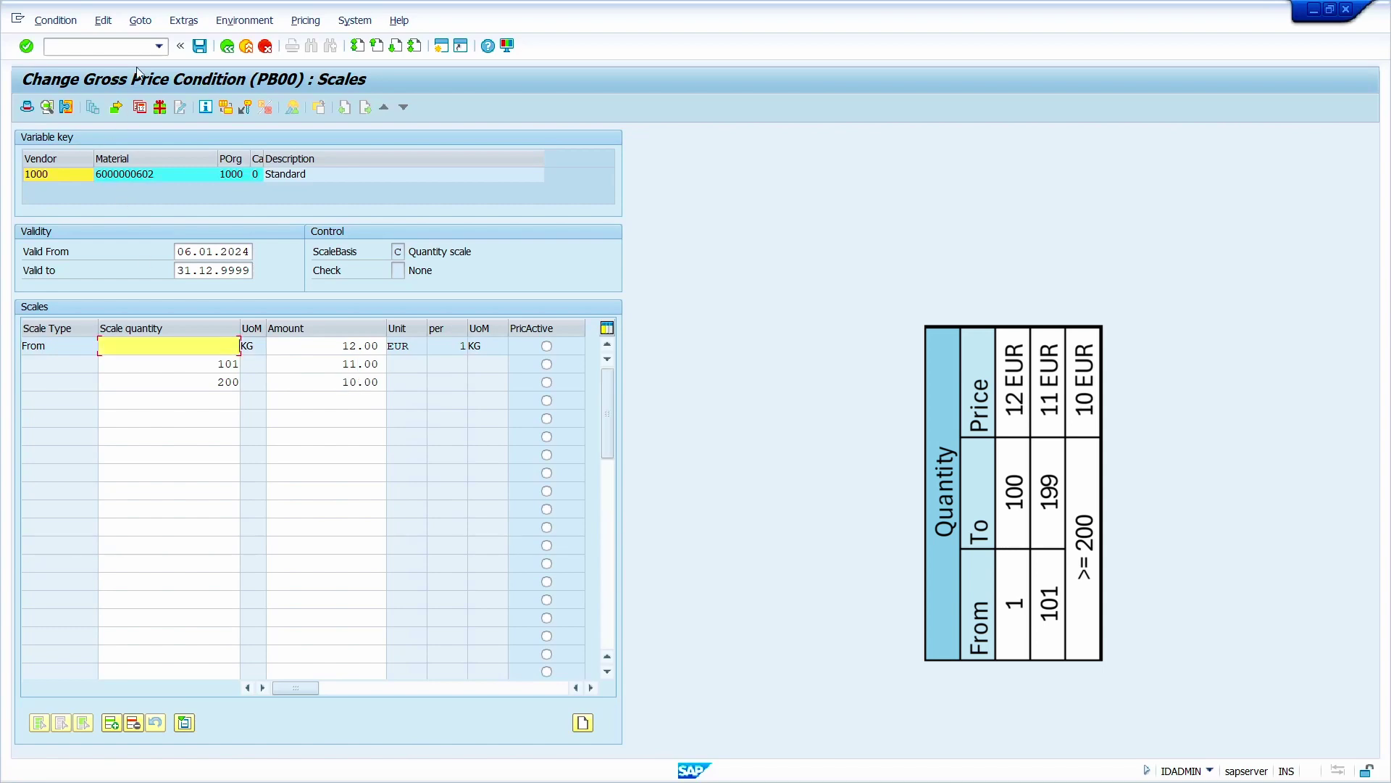
click(200, 48)
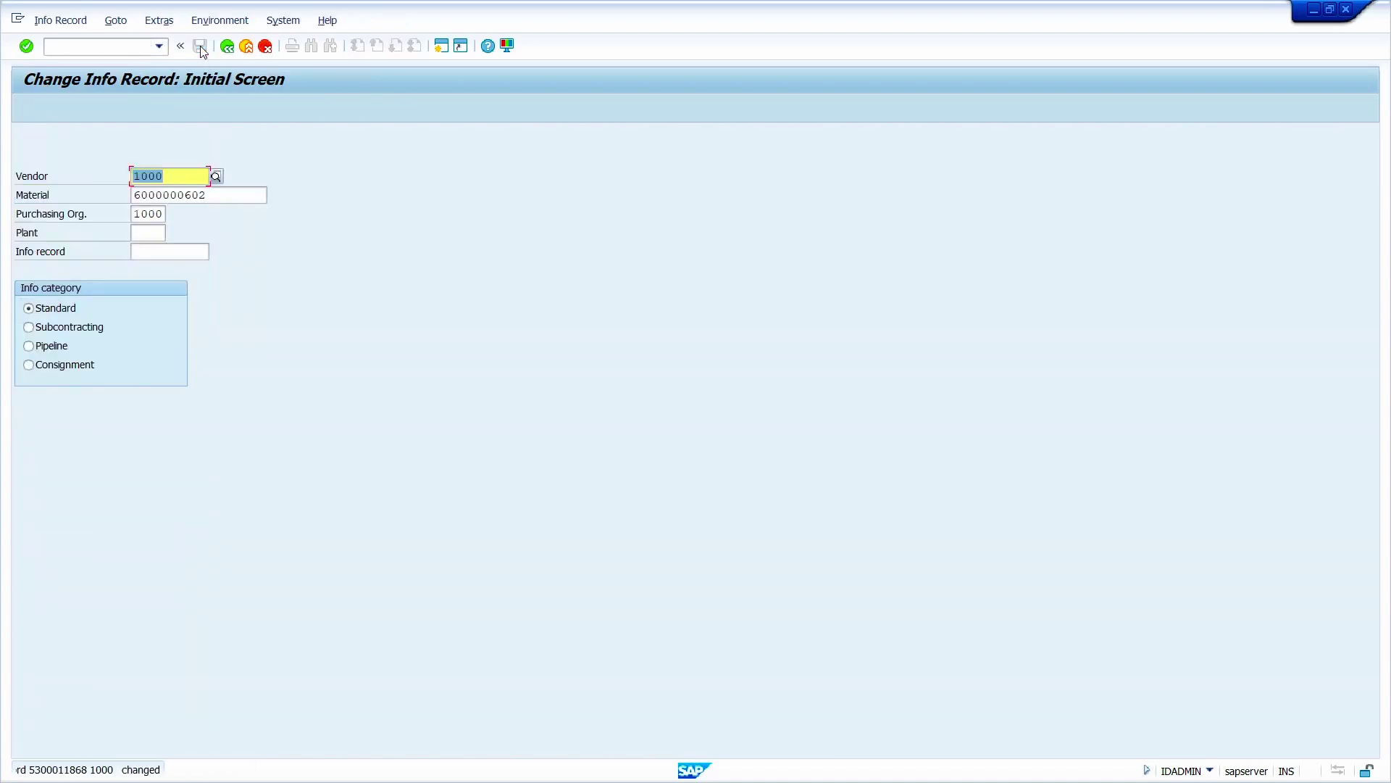
Start a new purchase order with ME21N and choose vendor 1000.
click(118, 45)
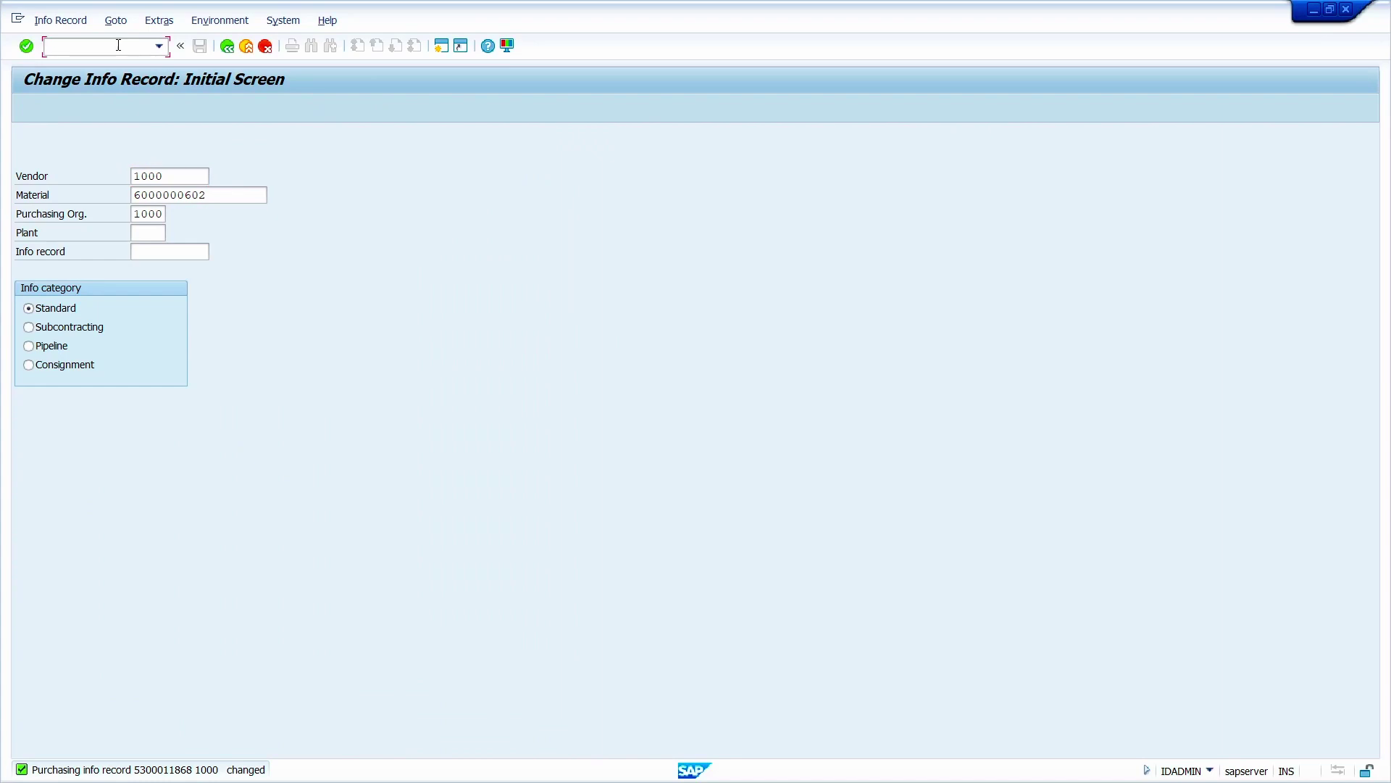
text(/nme21n)
key(Return)
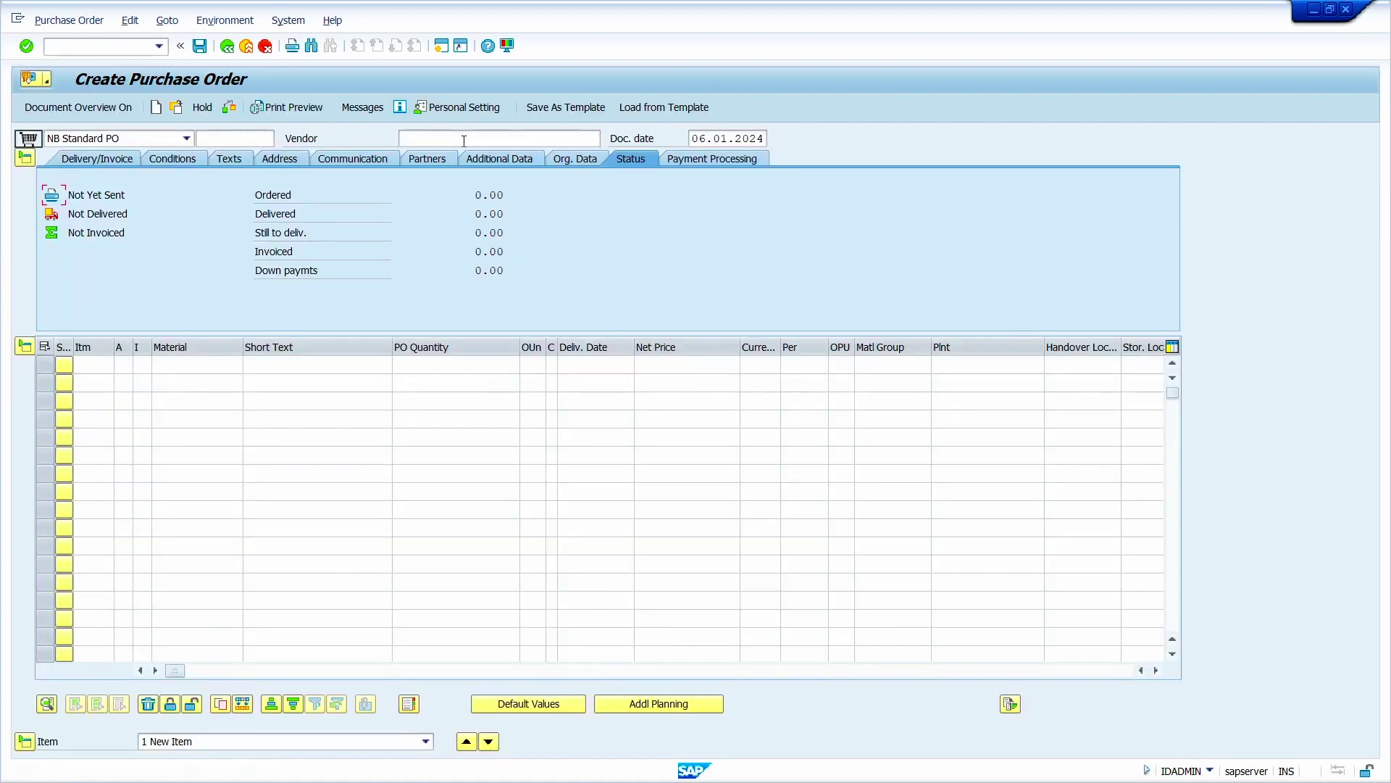
click(464, 141)
click(463, 154)
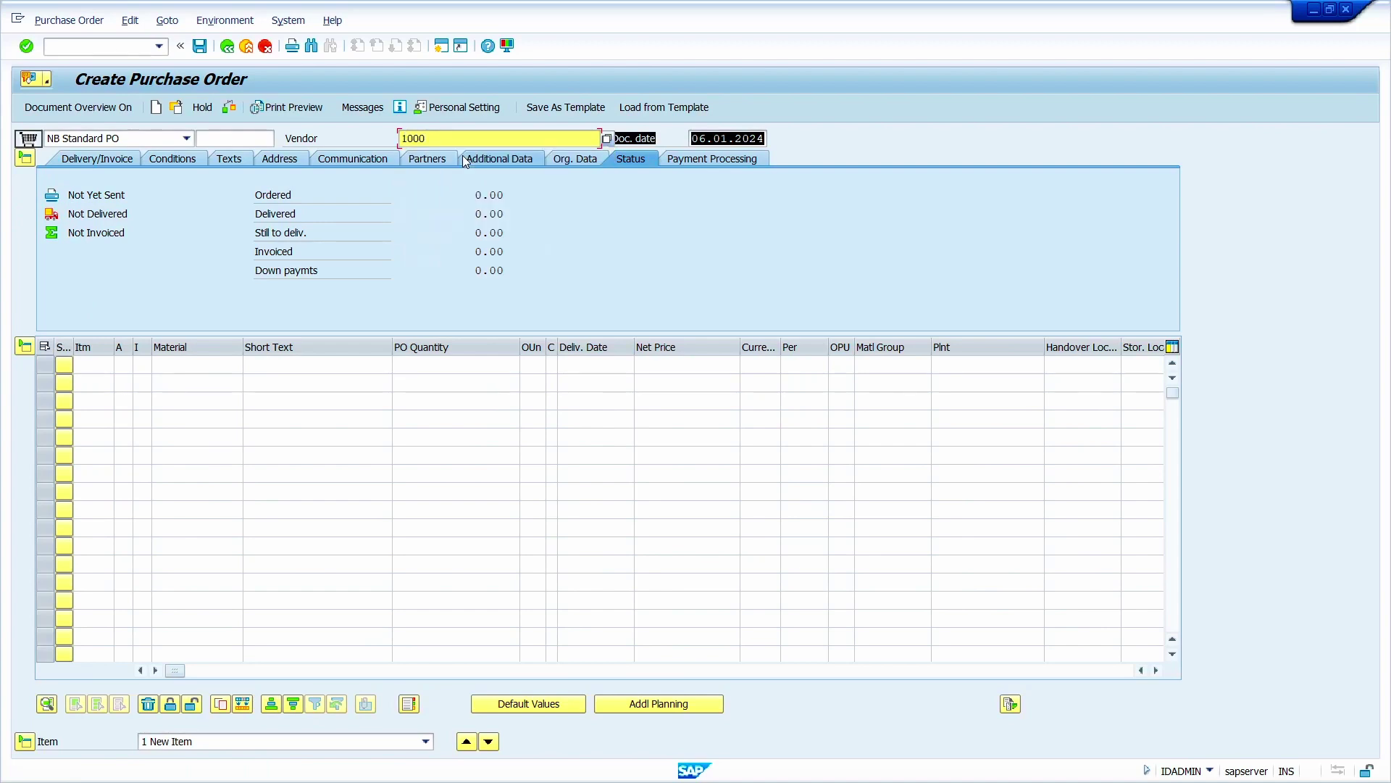
key(Return)
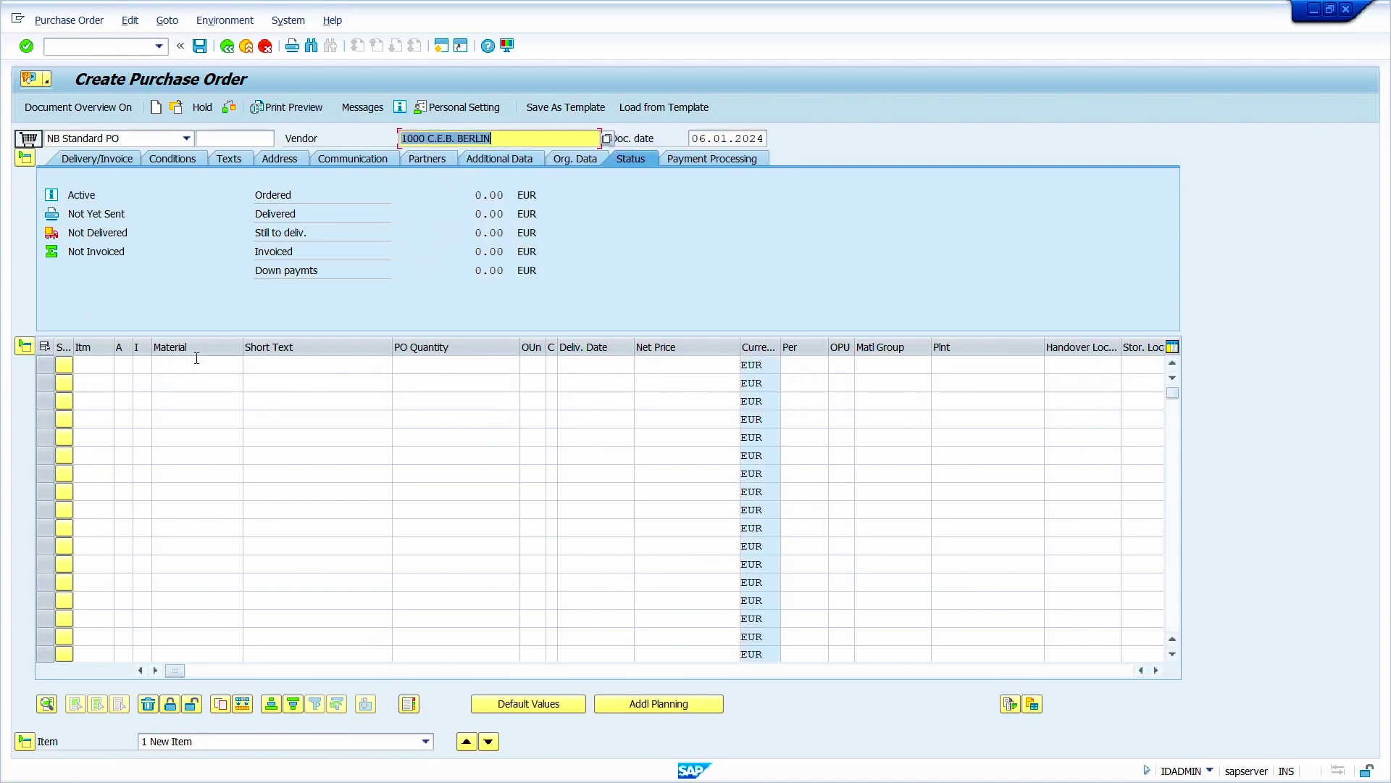
click(196, 358)
click(192, 381)
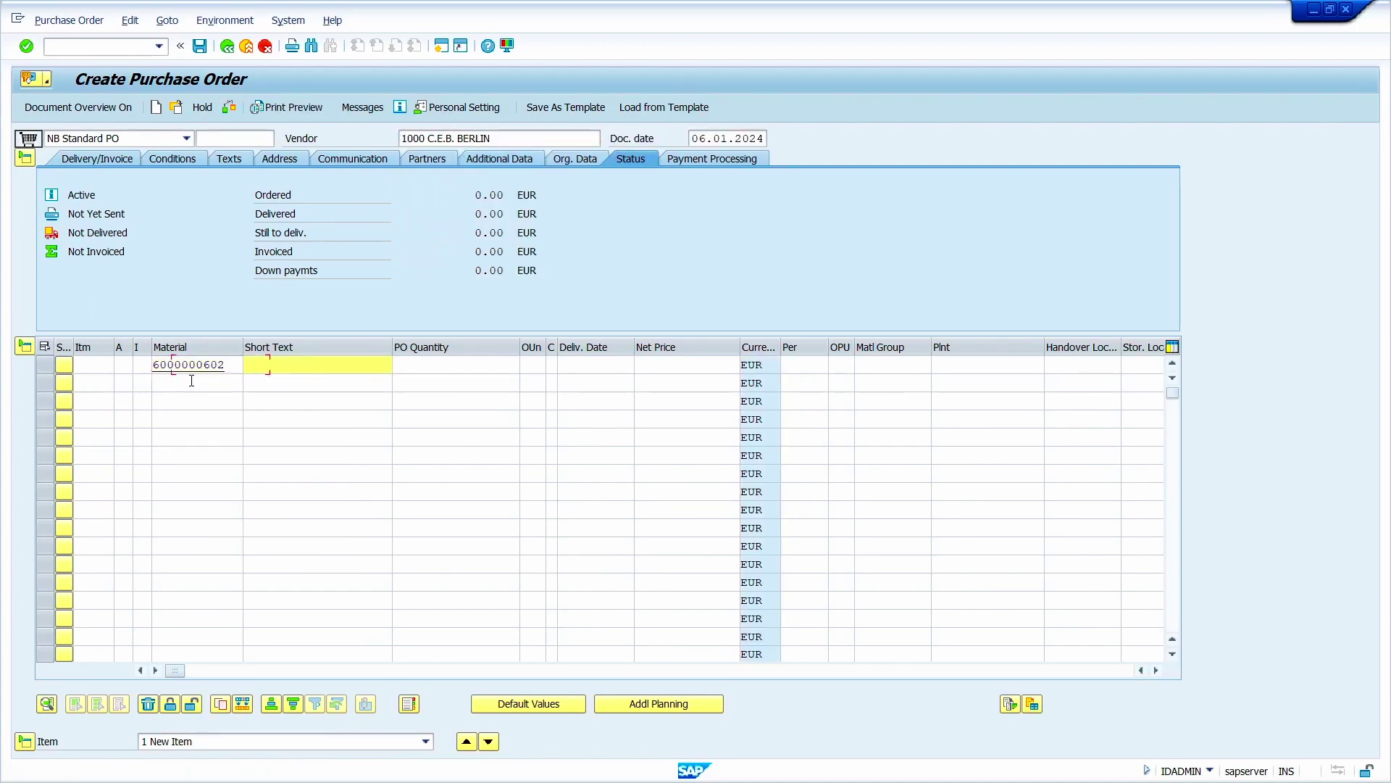
key(Tab)
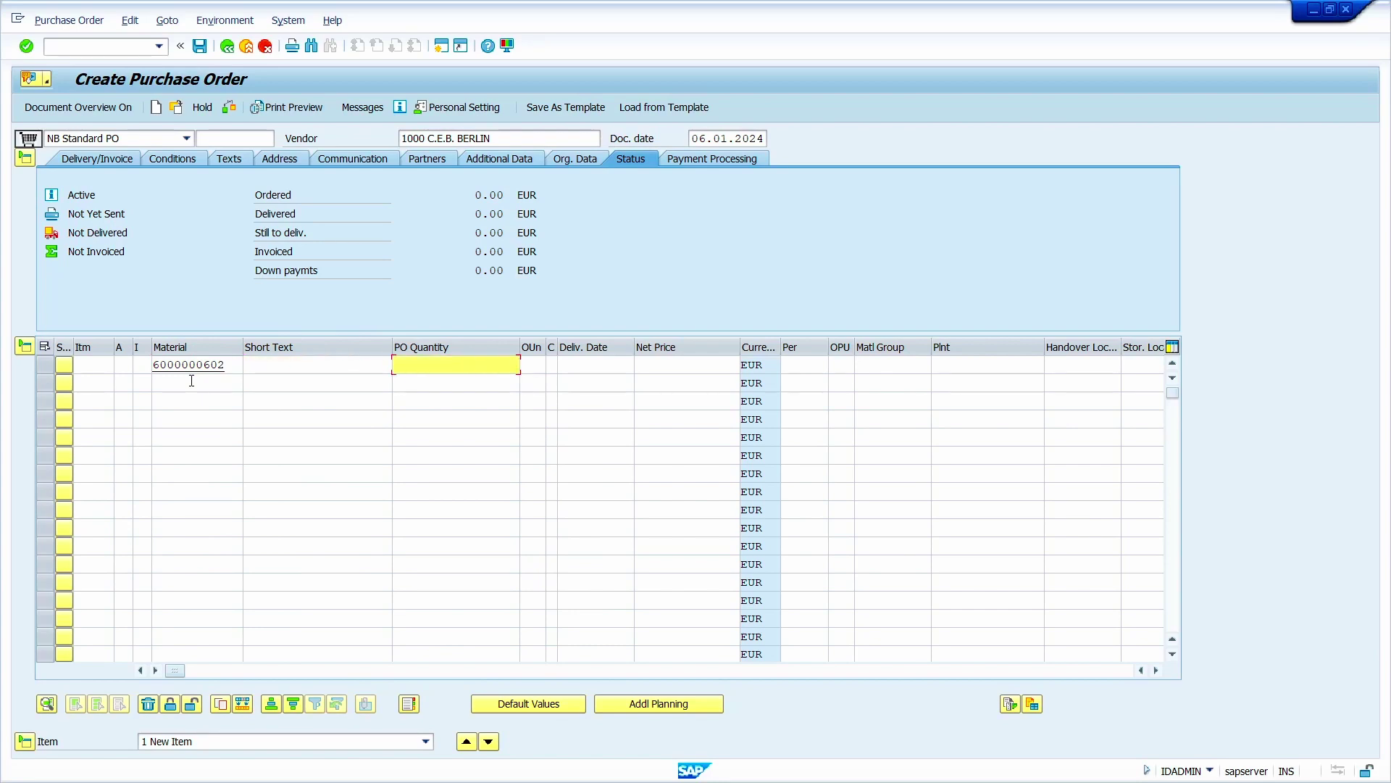
text(50)
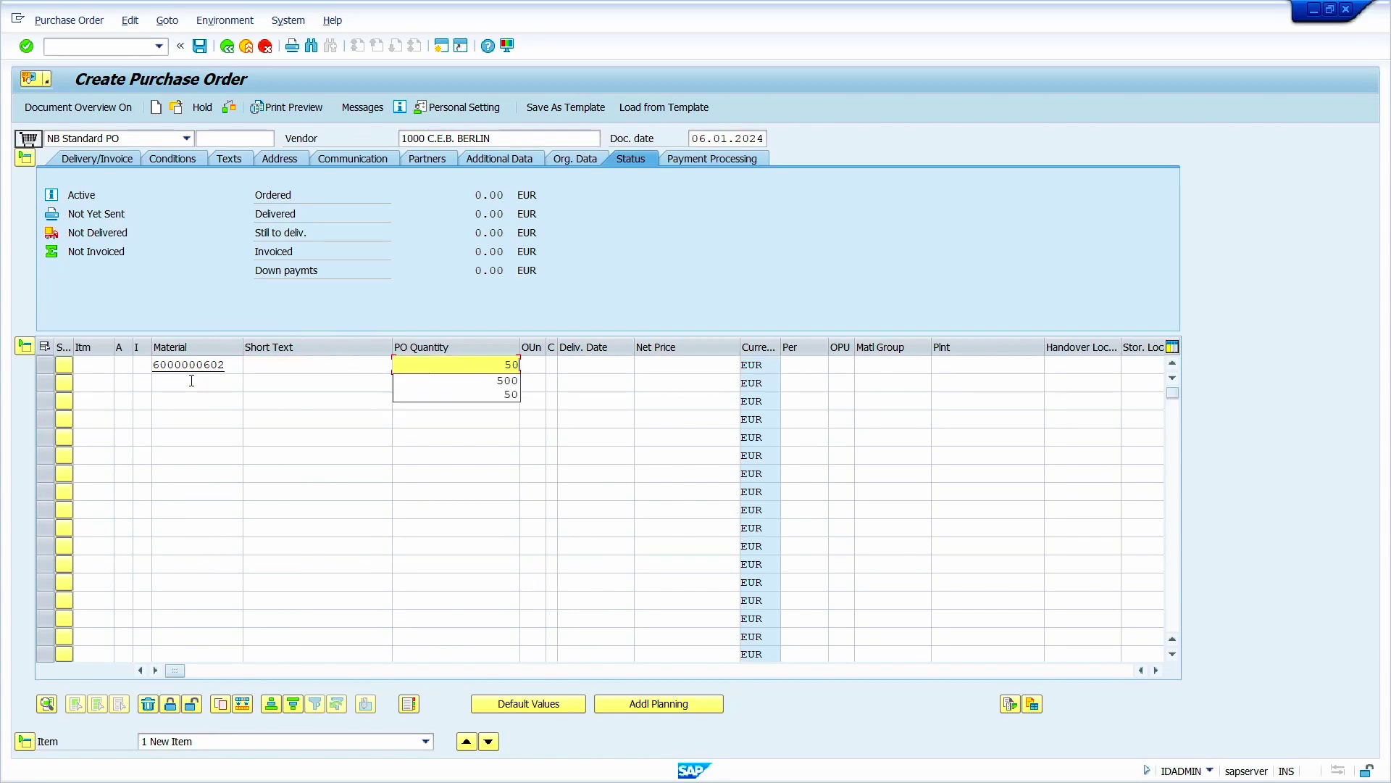
Set the new item's plant to 1000 and storage location to 0001, and apply the item data.
key(Tab)
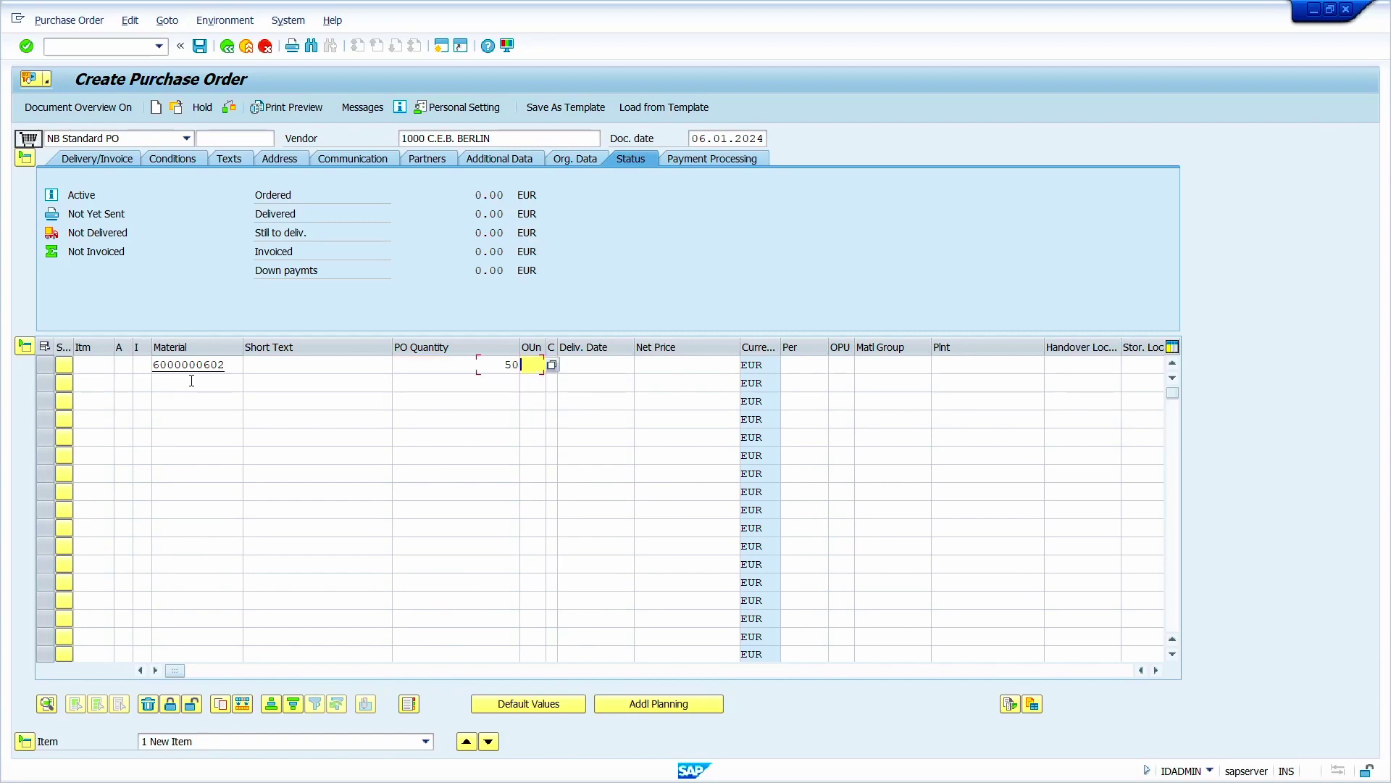
key(Tab)
key(Tab)
click(956, 364)
text(1000)
key(Tab)
key(Tab)
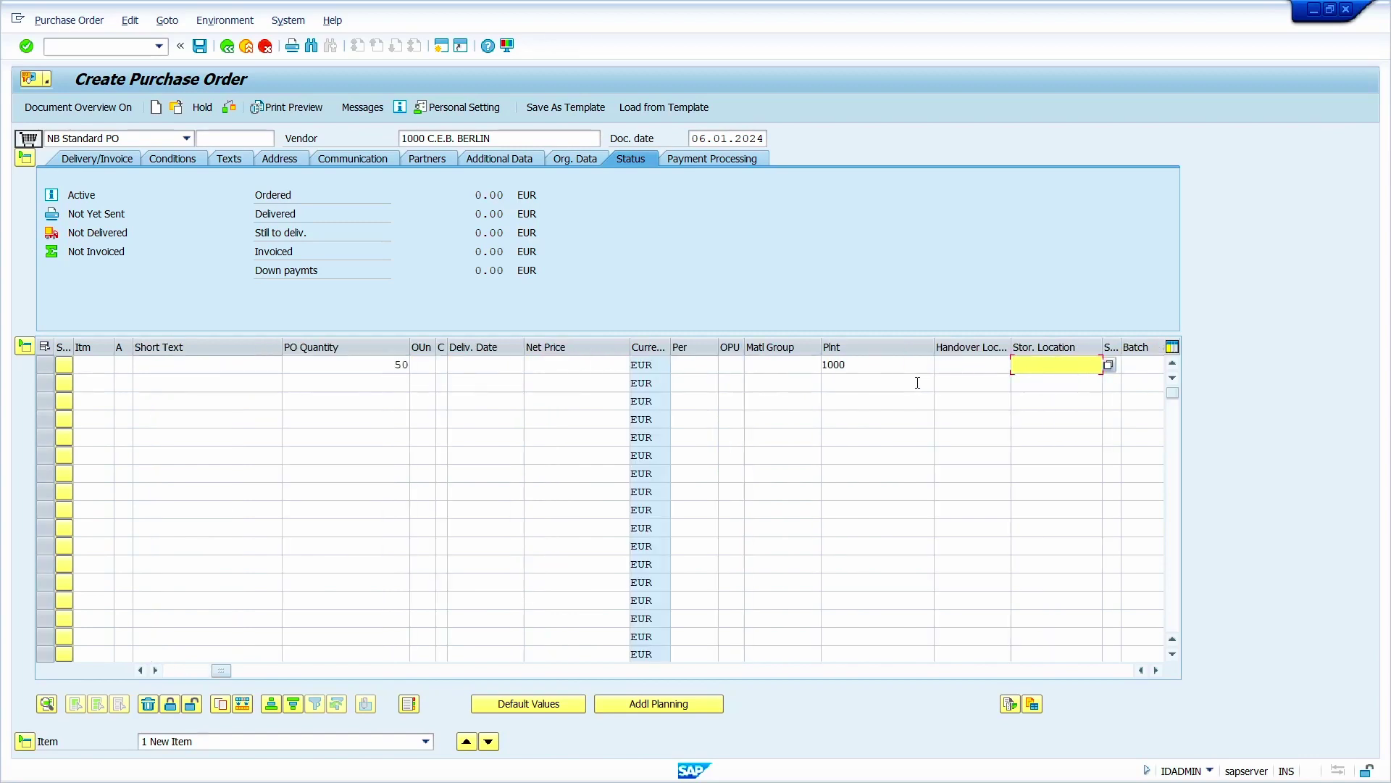
text(0001)
key(Return)
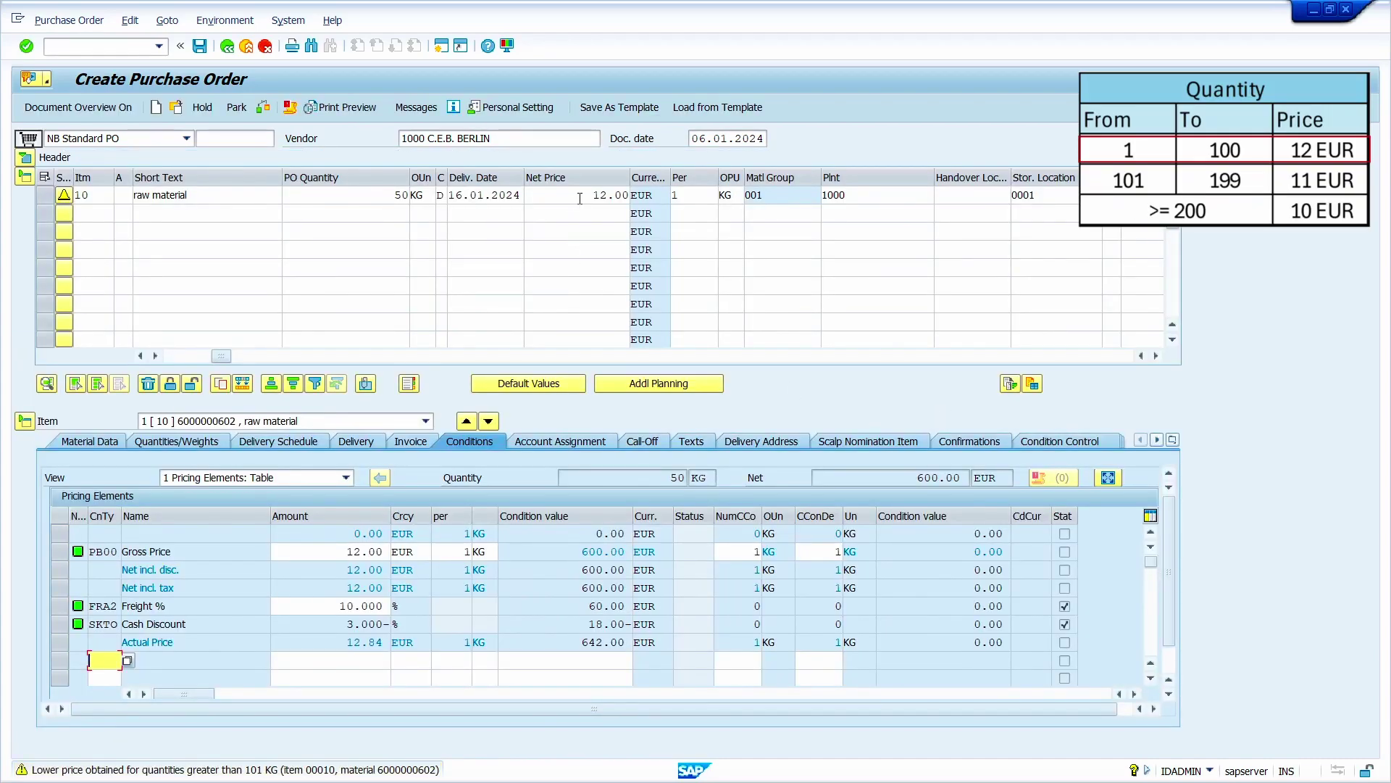
Change the PO quantity of item 10 to 100 KG and update its pricing.
click(367, 194)
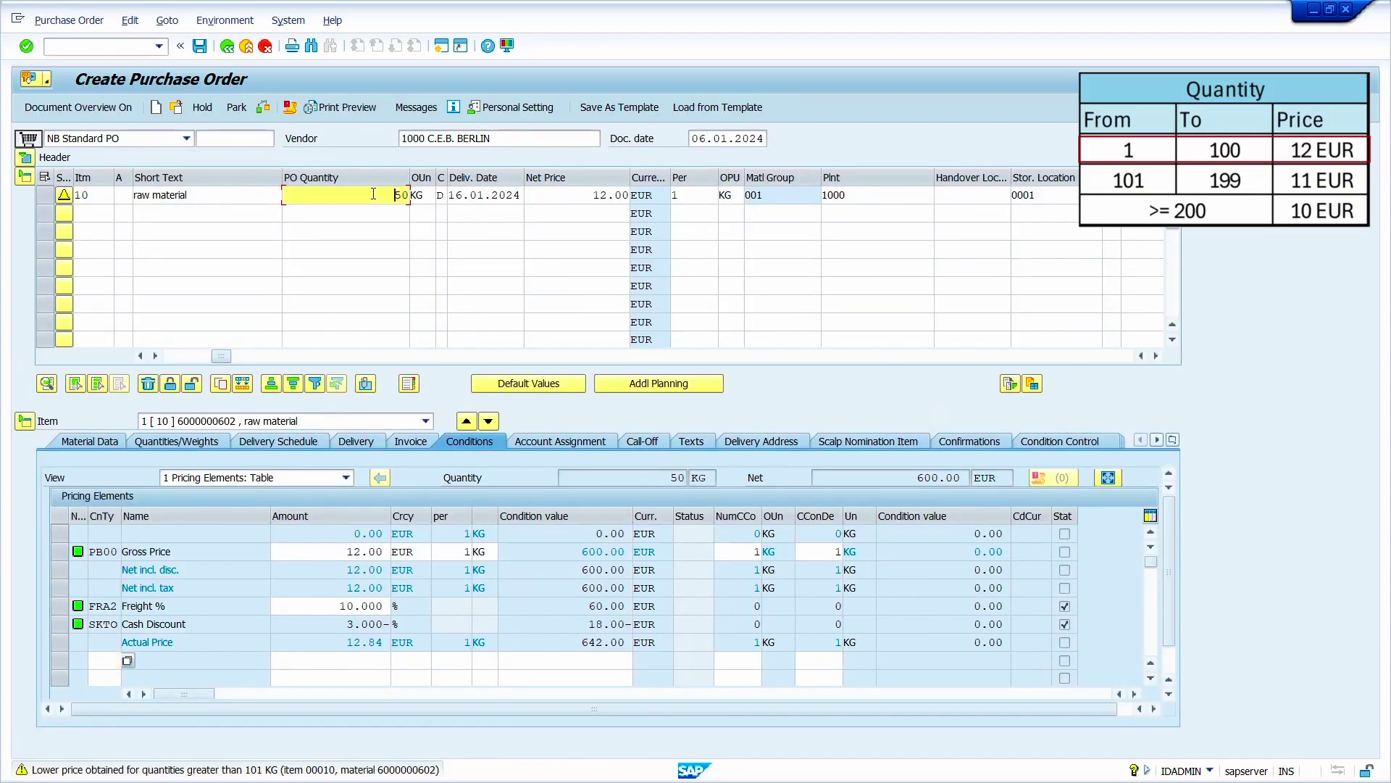
key(Delete)
key(Delete)
text(100)
key(Return)
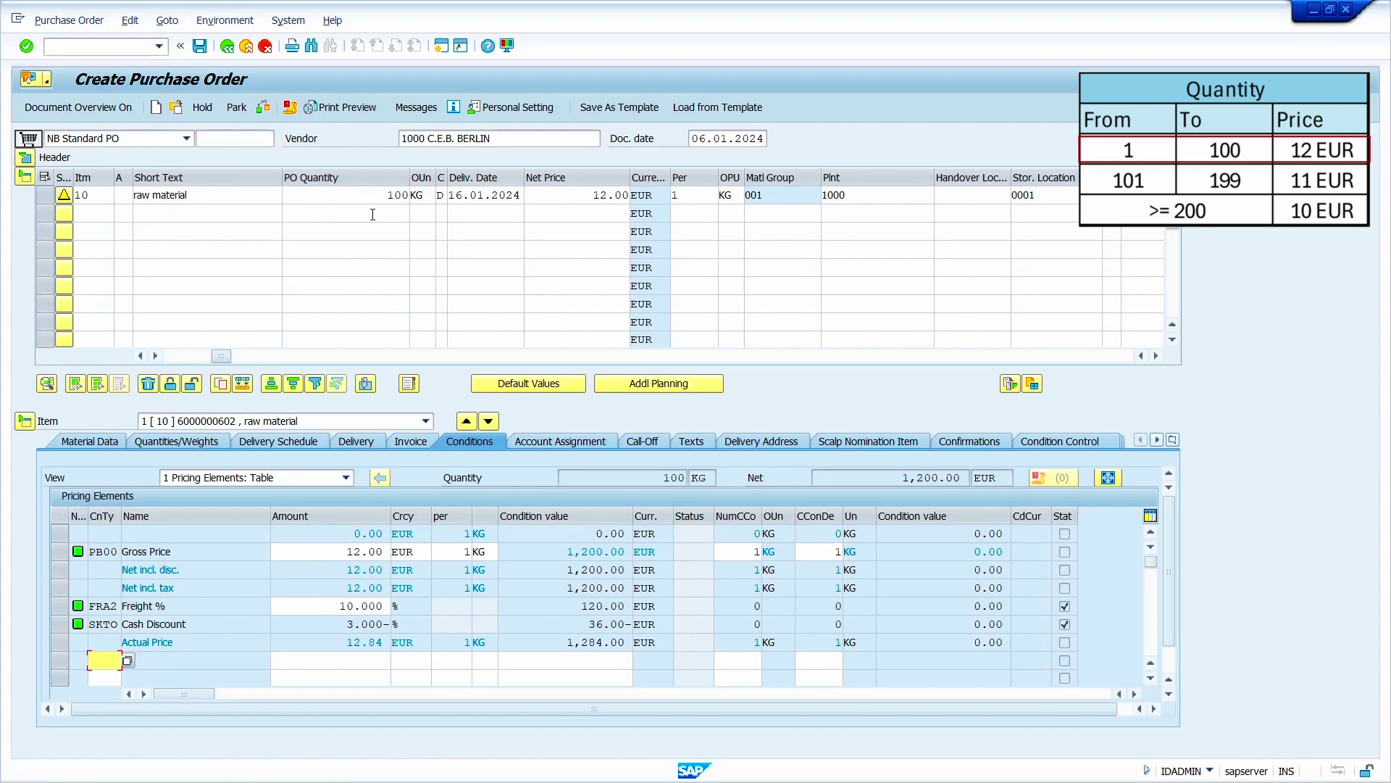
Change the PO quantity of item 10 to 101 KG and update its pricing.
click(373, 196)
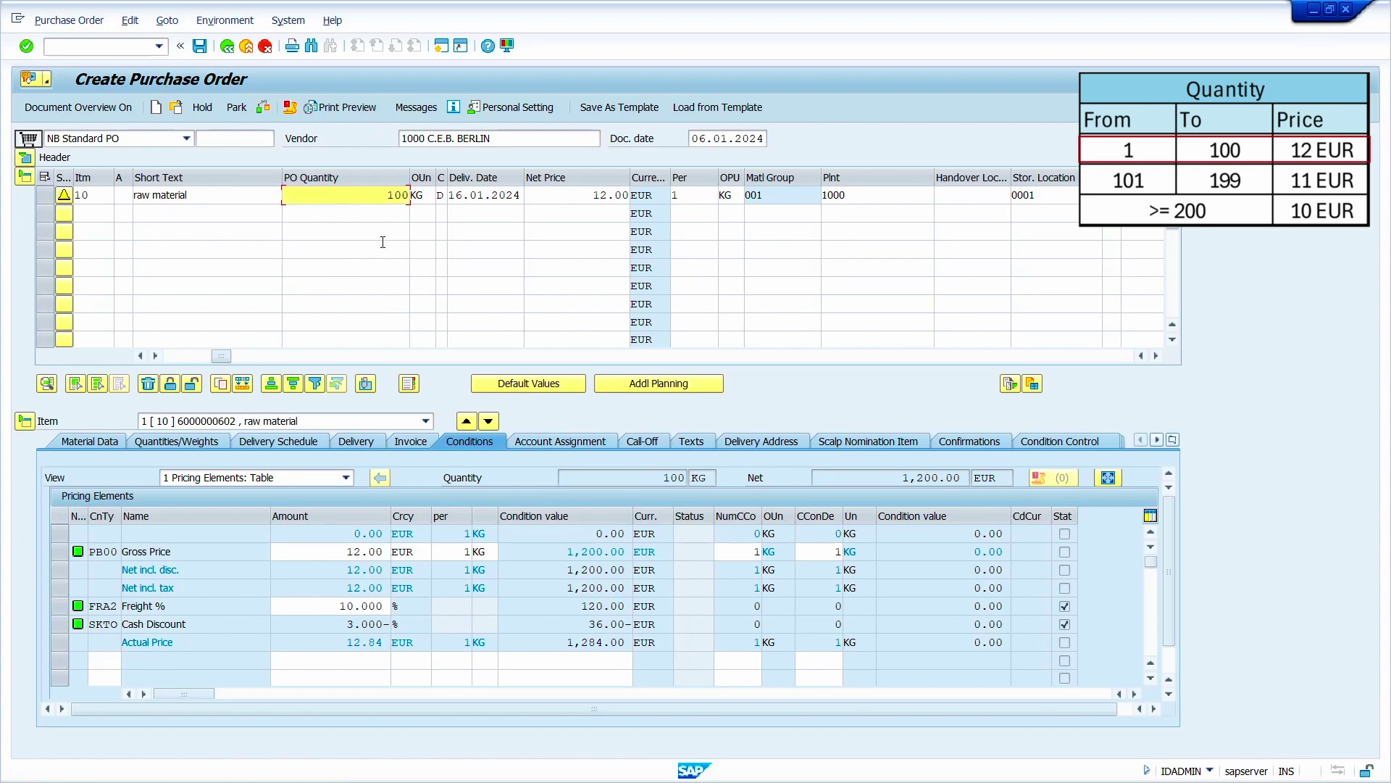
key(Delete)
key(Delete)
key(Delete)
text(101)
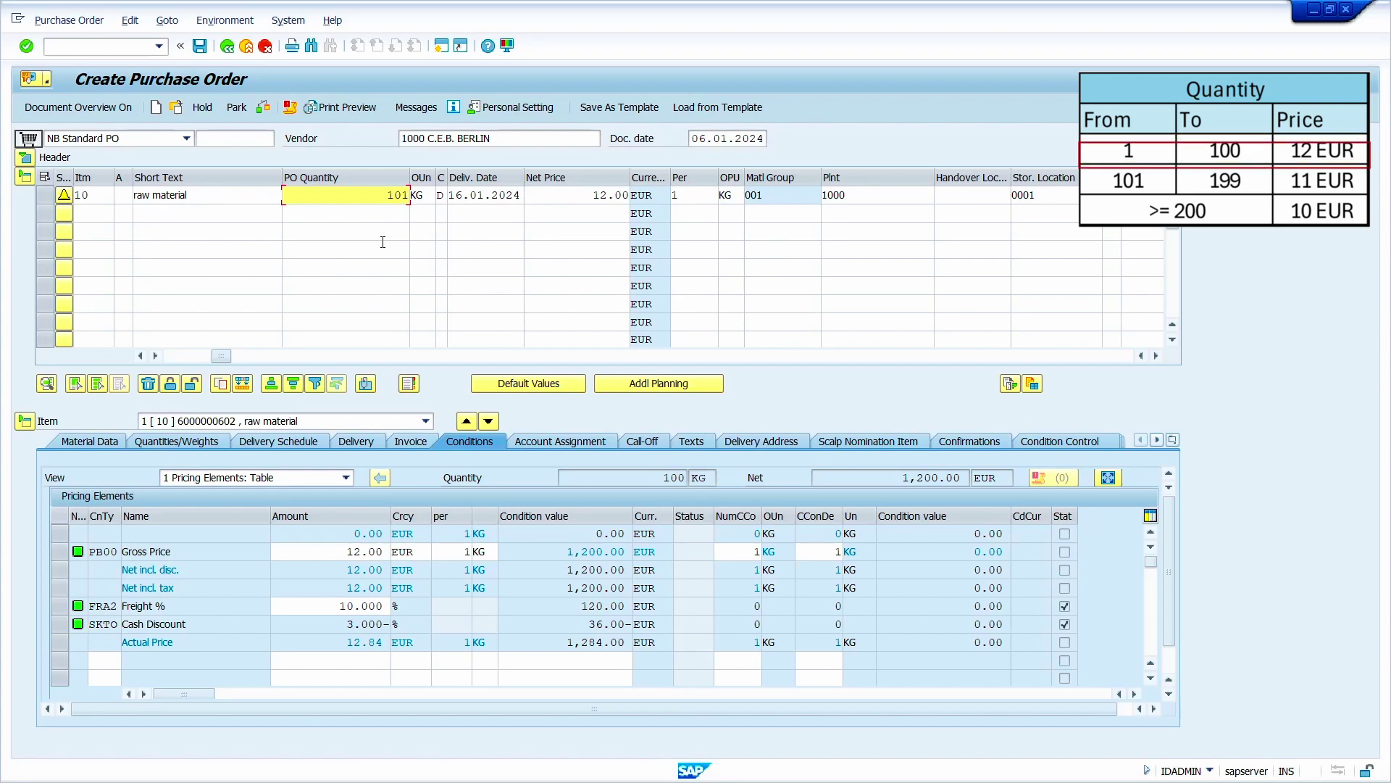
key(Return)
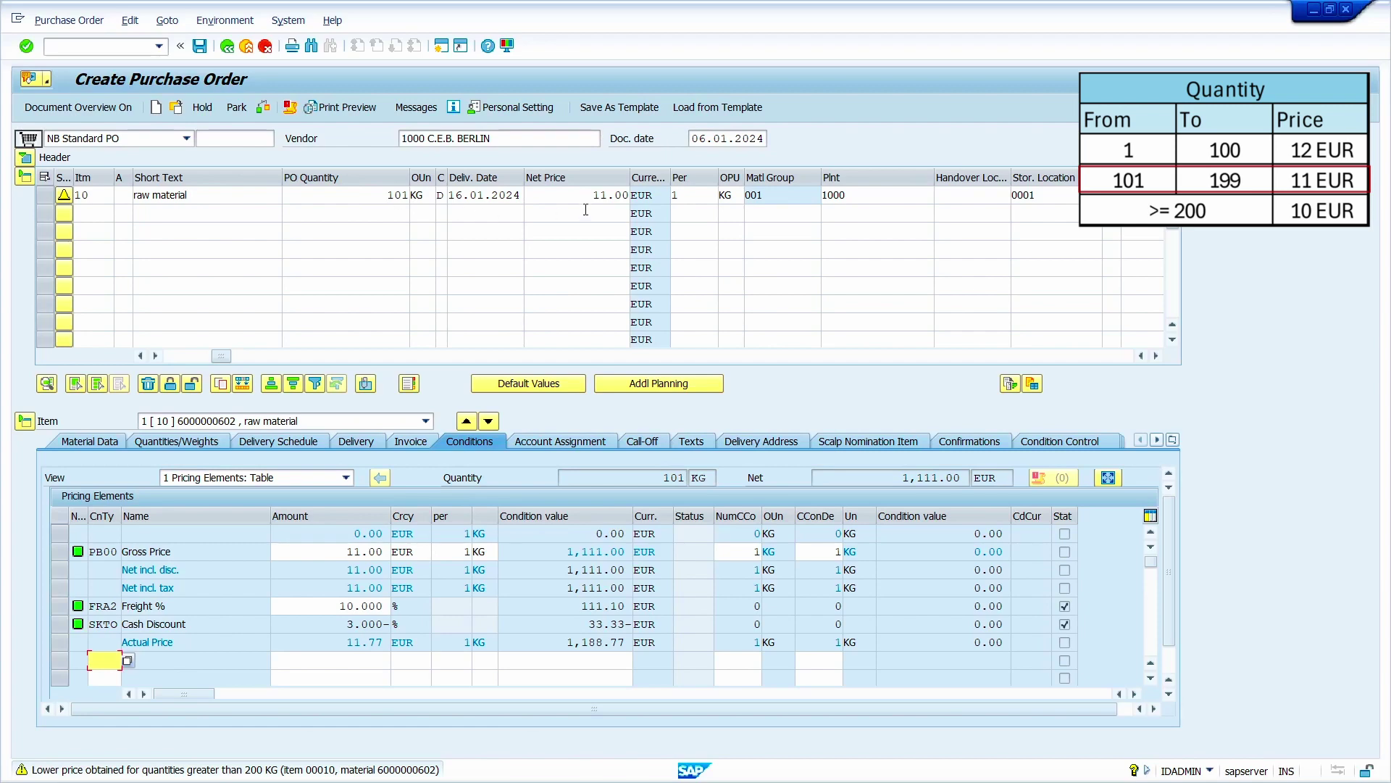
Change the PO quantity of item 10 to 199 KG and update its pricing.
click(356, 198)
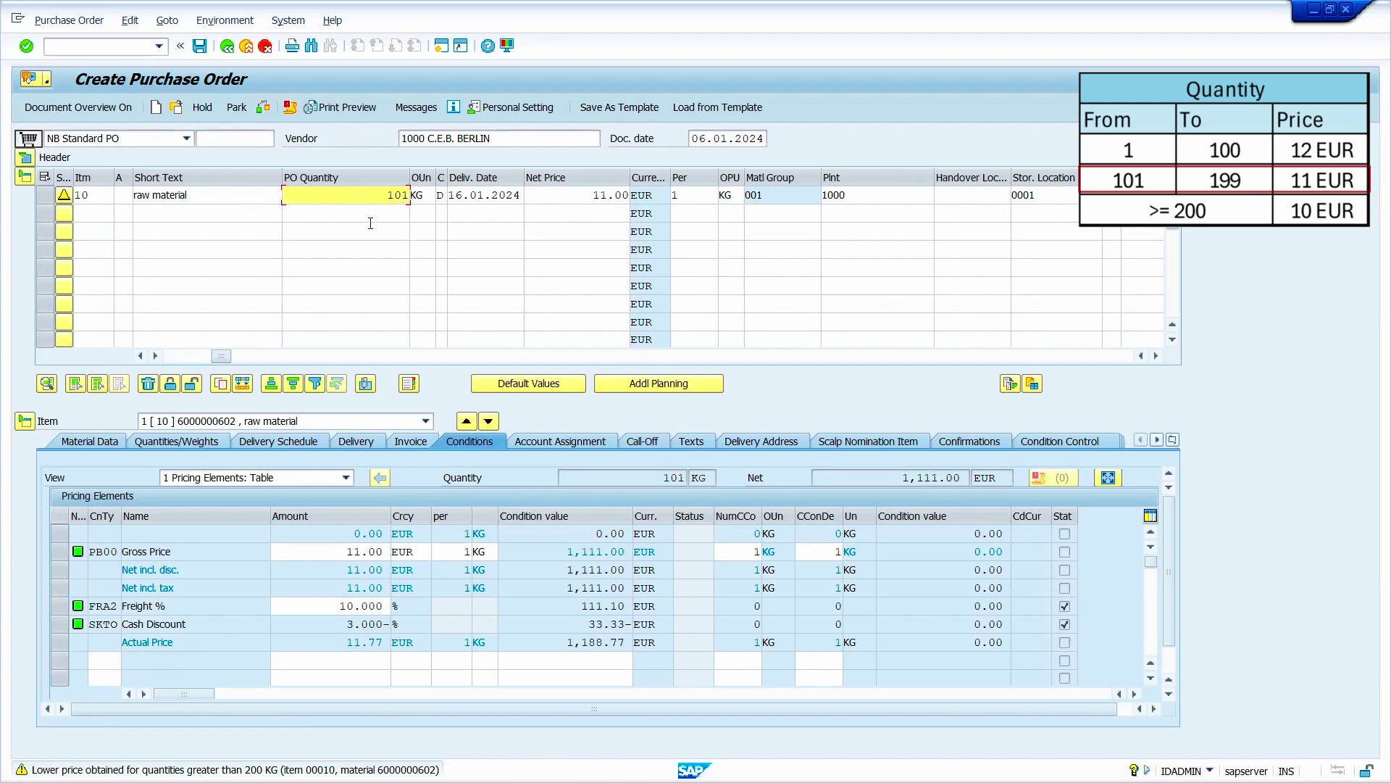
key(Delete)
key(Delete)
key(Delete)
text(199)
key(Return)
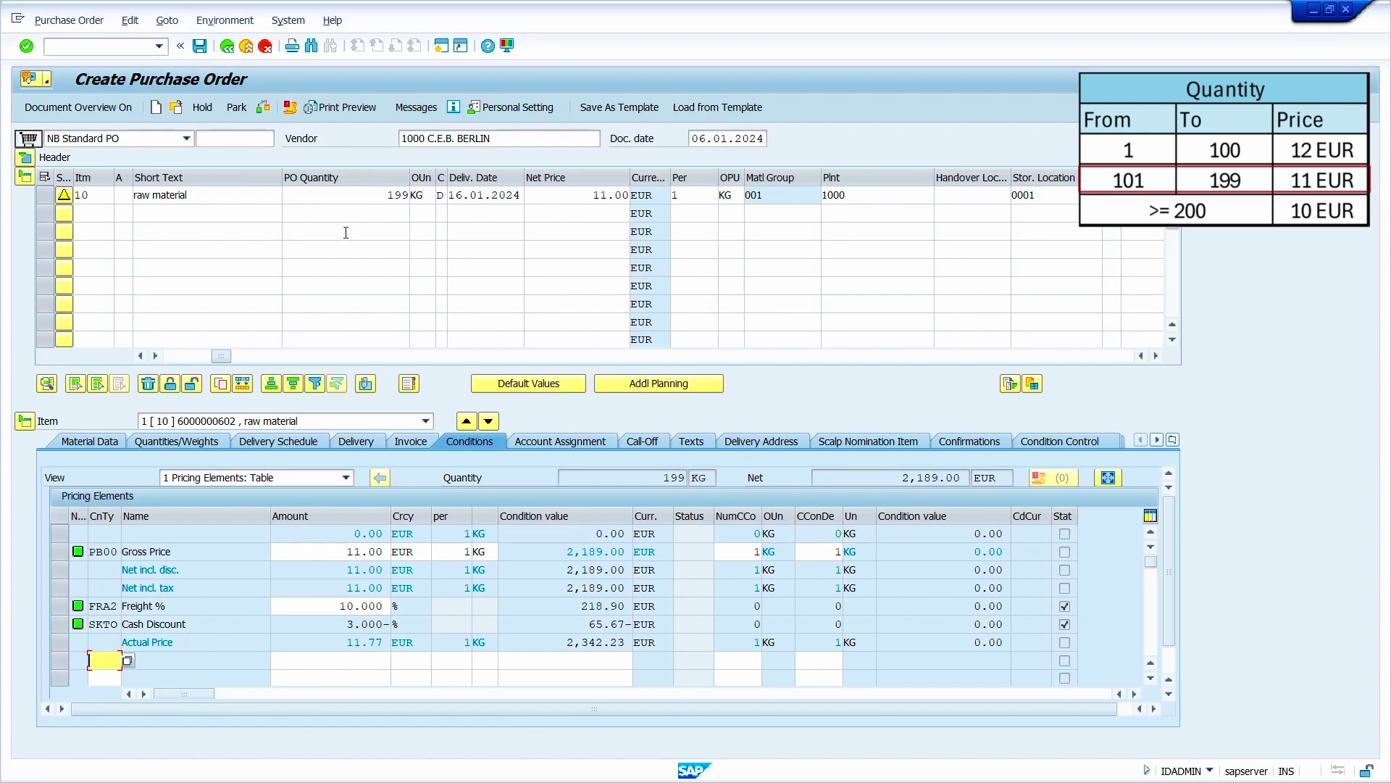
Change the PO quantity of item 10 to 200 KG and update its pricing.
click(371, 194)
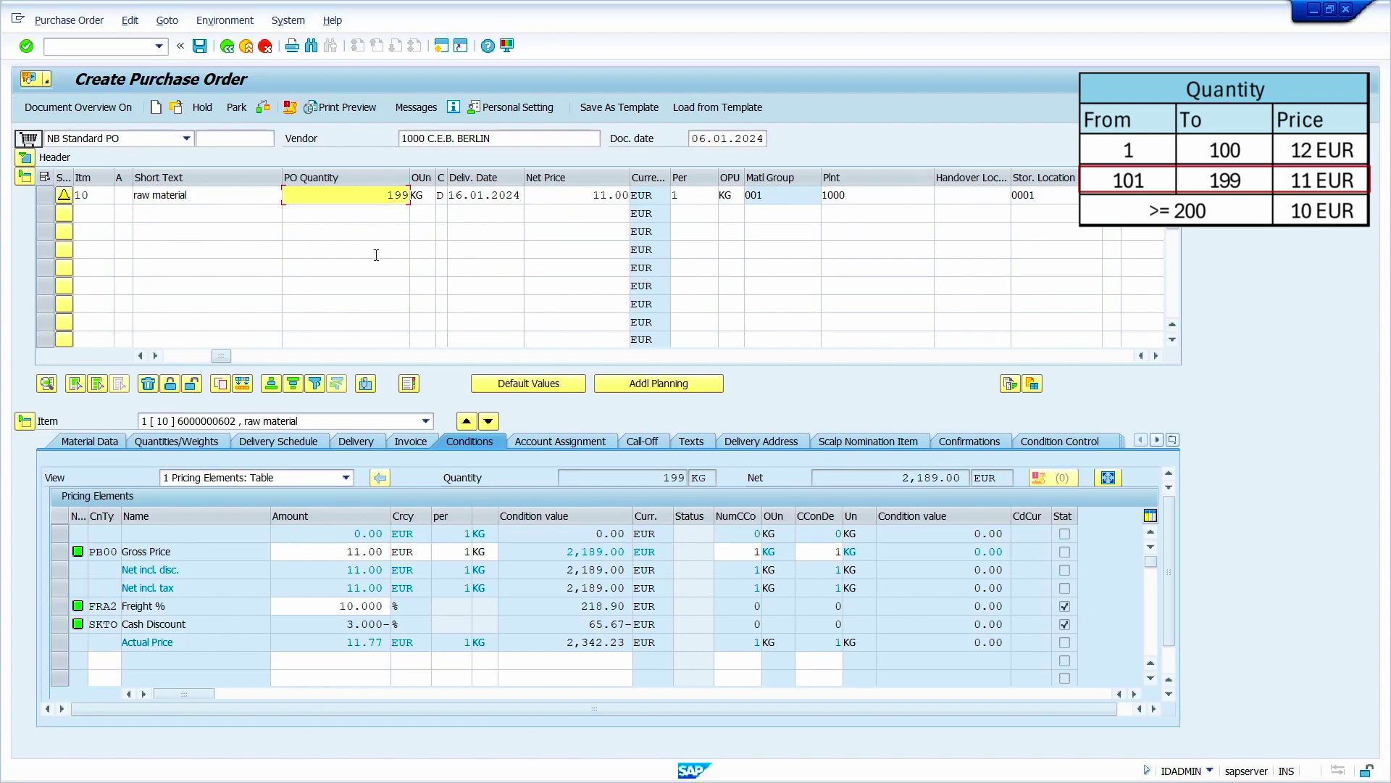
key(Delete)
key(Delete)
key(Delete)
text(2)
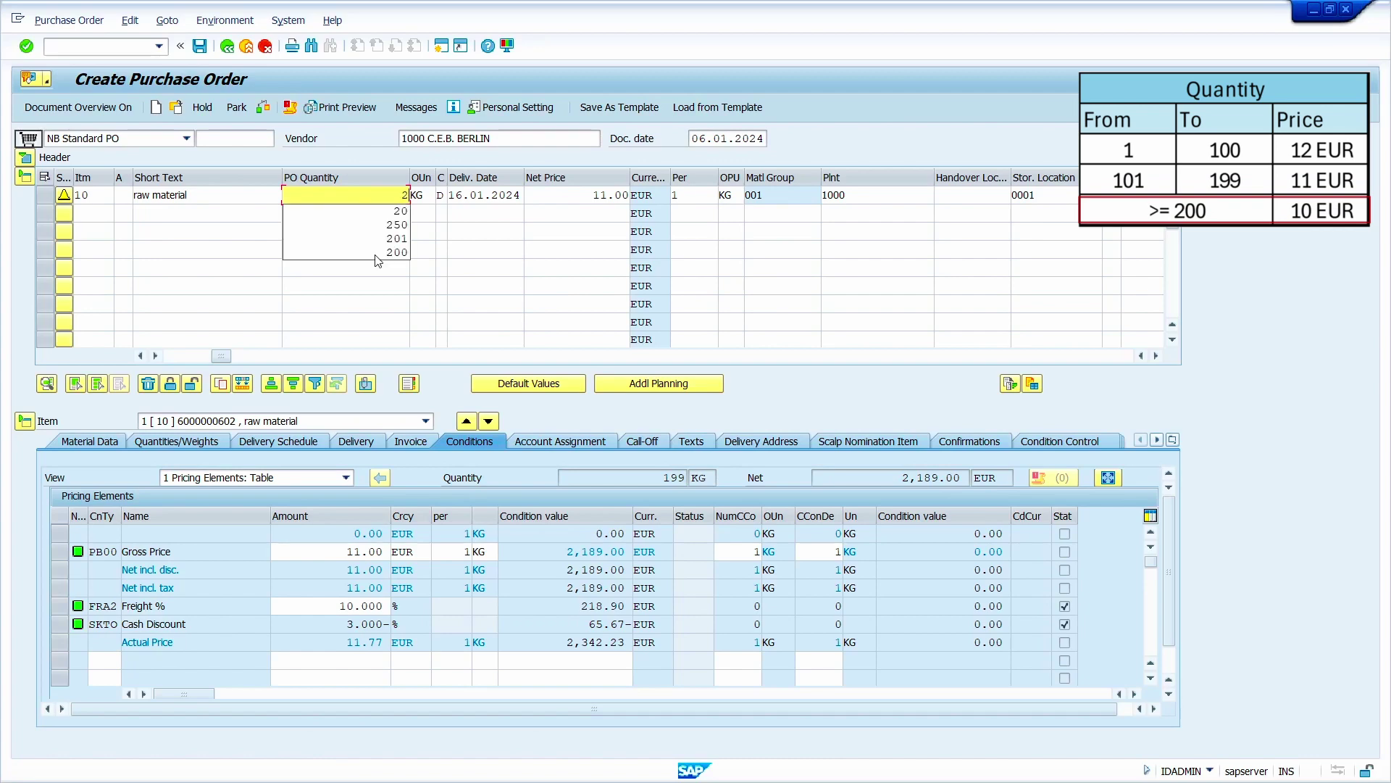
text(00)
key(Return)
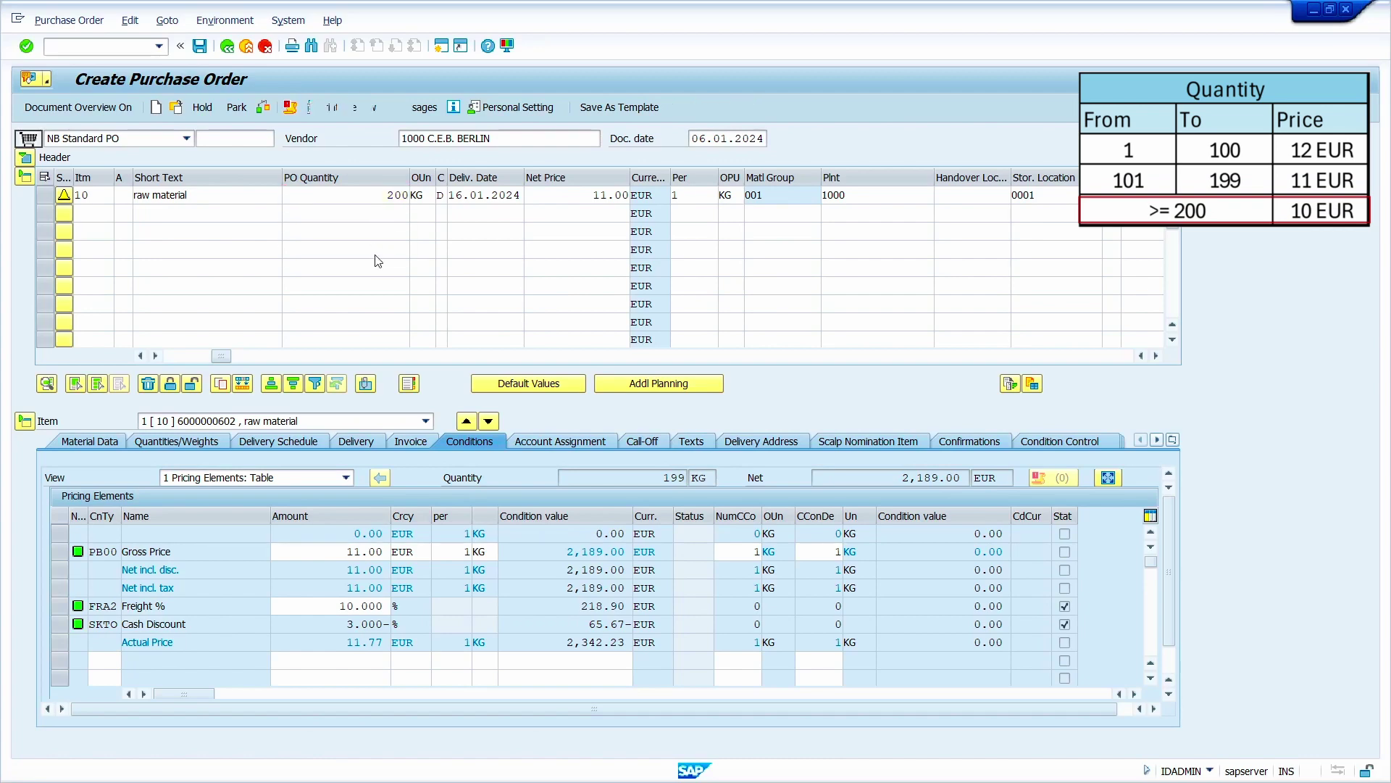